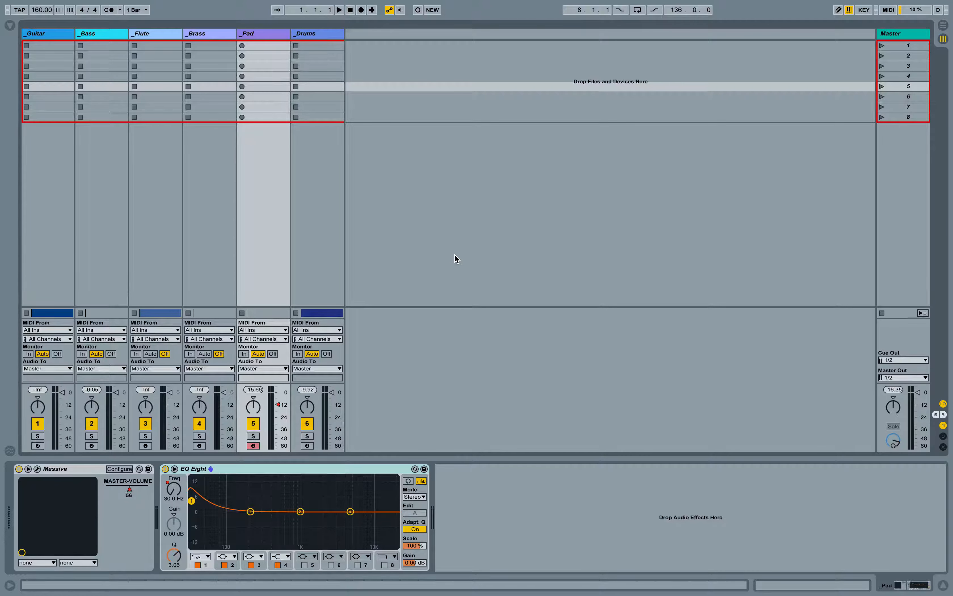
Step: Inspect the Kontakt instrument on the Guitar track, collapse the Mellotron Guitar to its header, and close the plug-in
{"action": "left_click", "coordinate": [37, 32]}
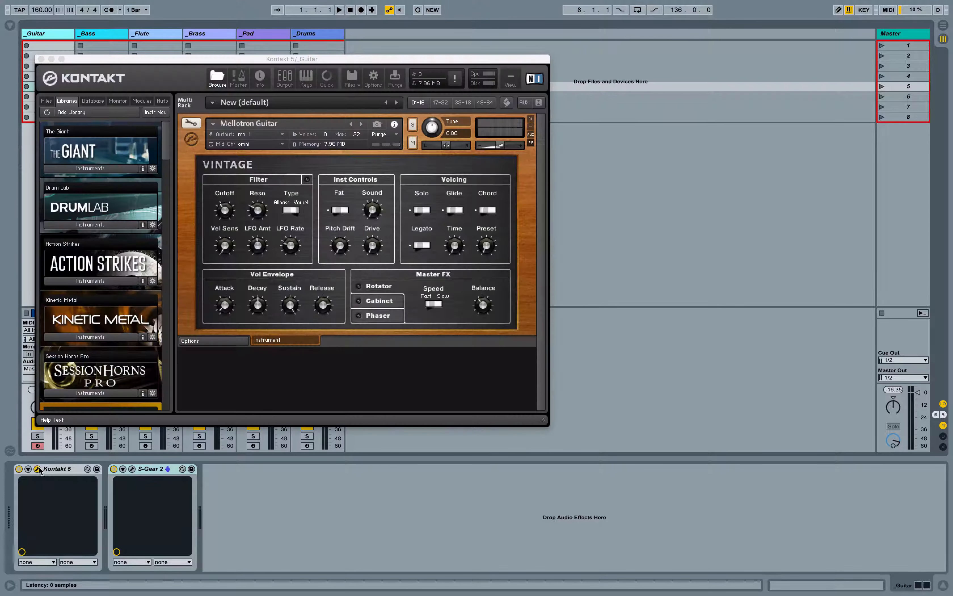
{"action": "left_click", "coordinate": [38, 469]}
{"action": "left_click", "coordinate": [192, 144]}
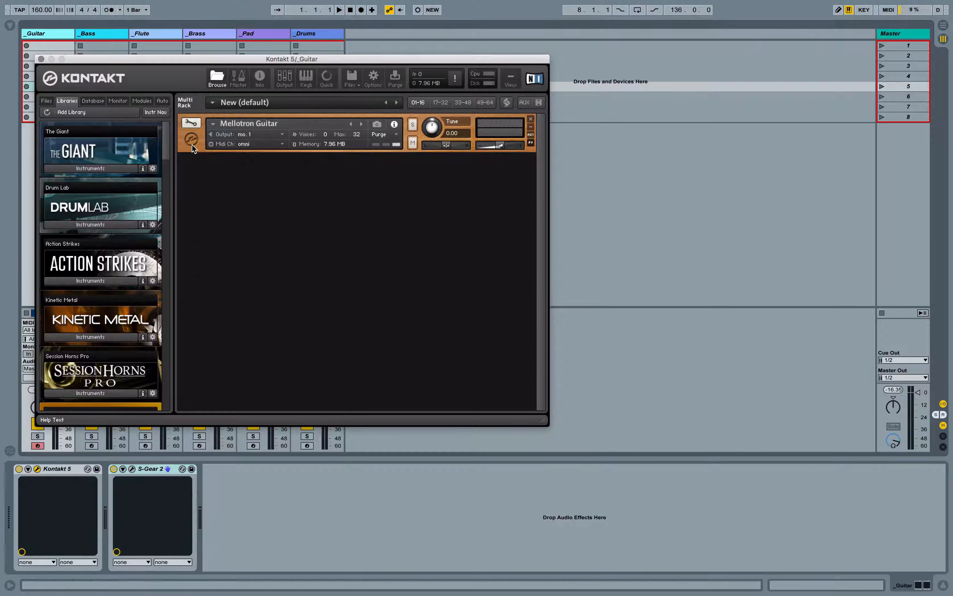
{"action": "left_click", "coordinate": [40, 59]}
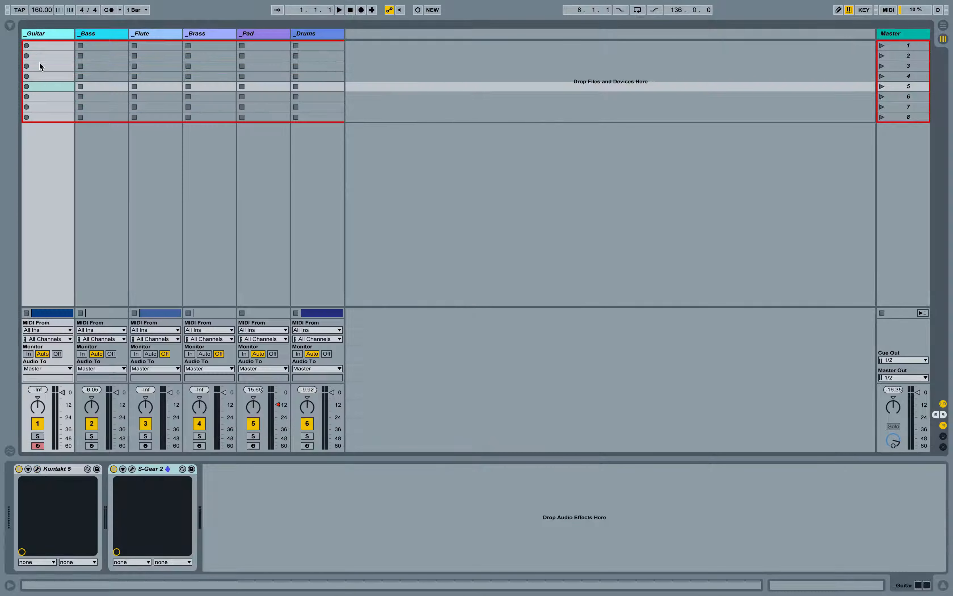
Step: Inspect the Kontakt instrument on the Bass track, collapse DRD_Mello Guitar to its header, and close the plug-in
{"action": "left_click", "coordinate": [79, 39]}
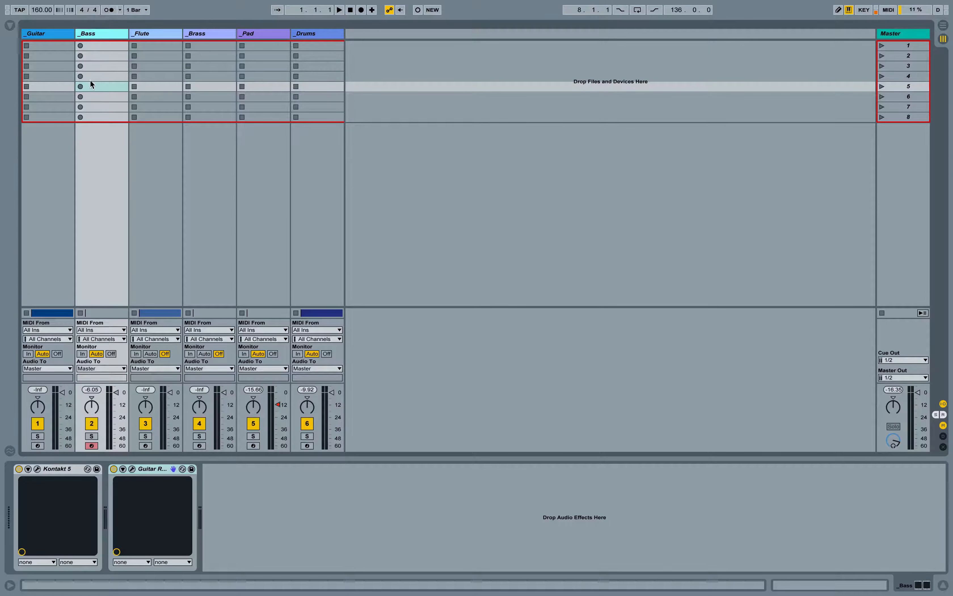
{"action": "left_click", "coordinate": [36, 470]}
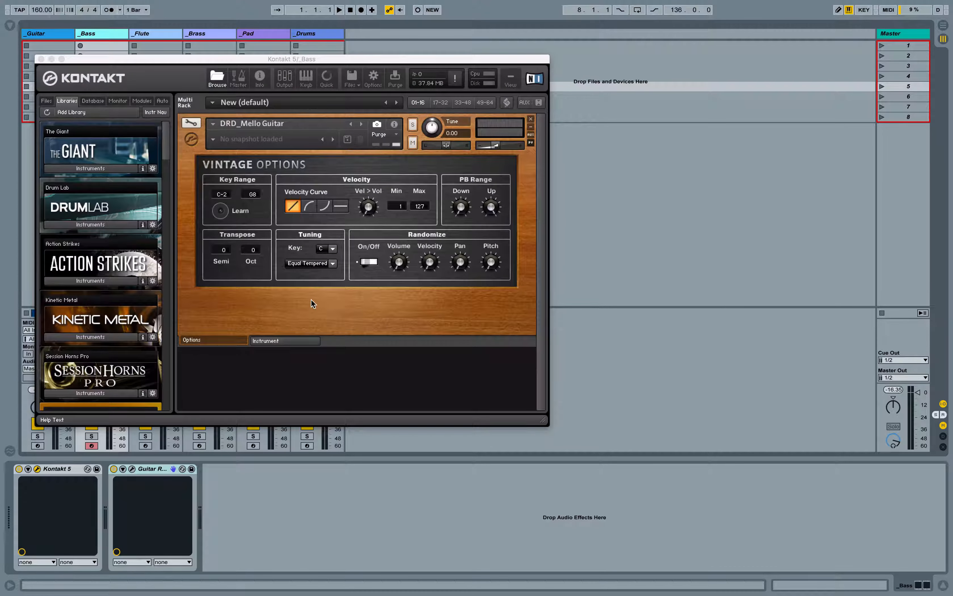
{"action": "left_click", "coordinate": [190, 144]}
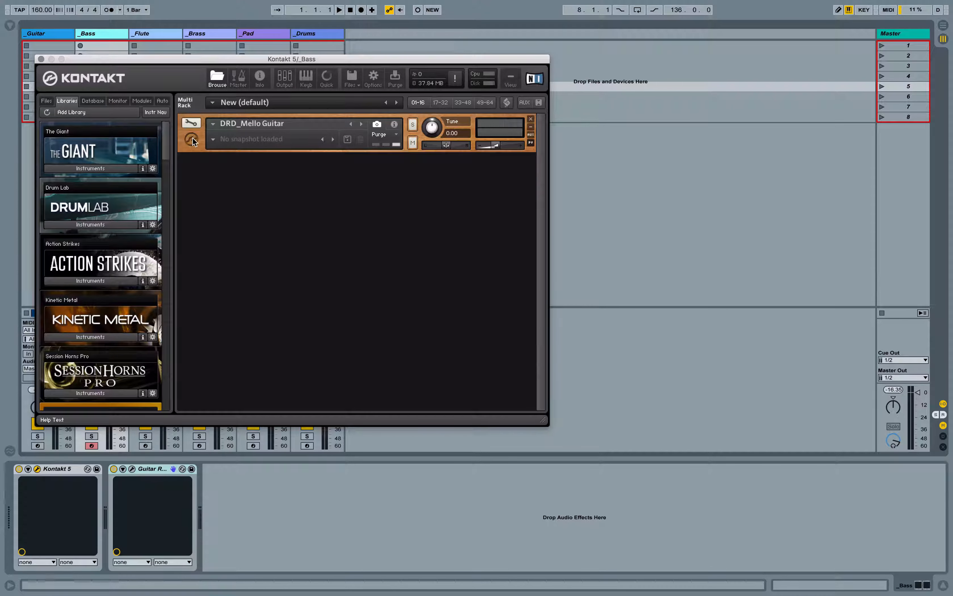
{"action": "left_click", "coordinate": [39, 57]}
Step: Open the Kontakt plug-in on the Flute track and hide its library browser
{"action": "left_click", "coordinate": [151, 33]}
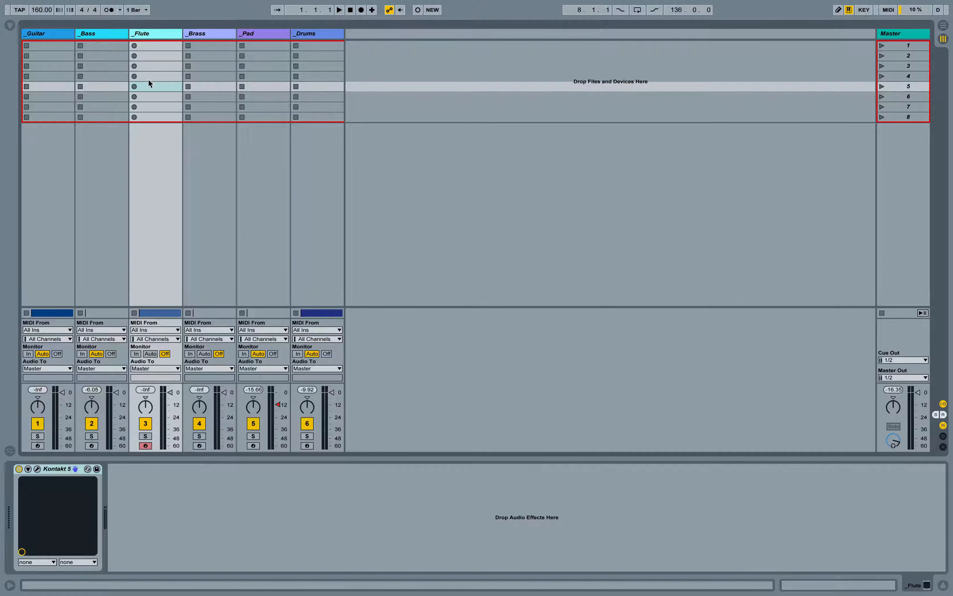
{"action": "left_click", "coordinate": [35, 469]}
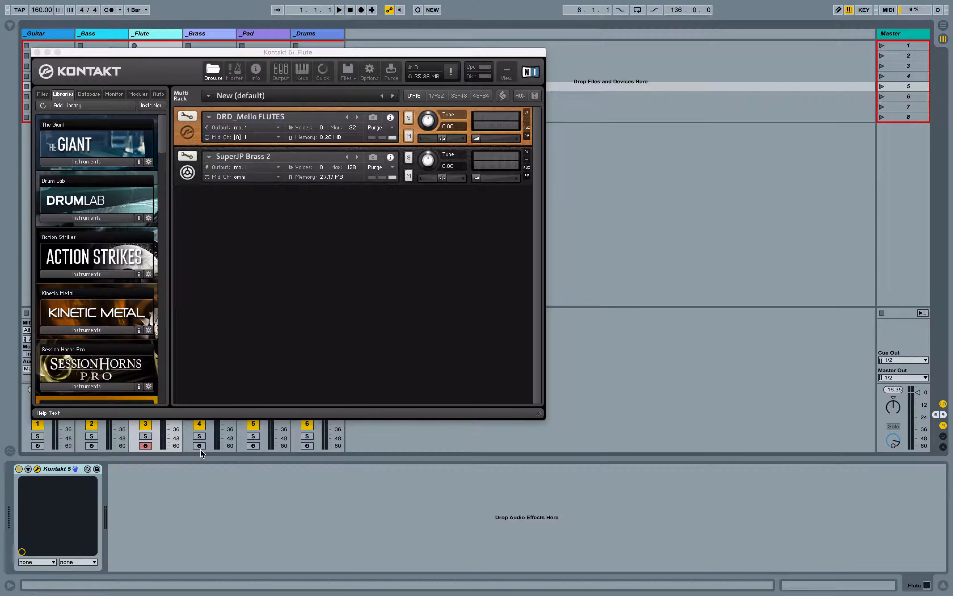
{"action": "left_click", "coordinate": [212, 78]}
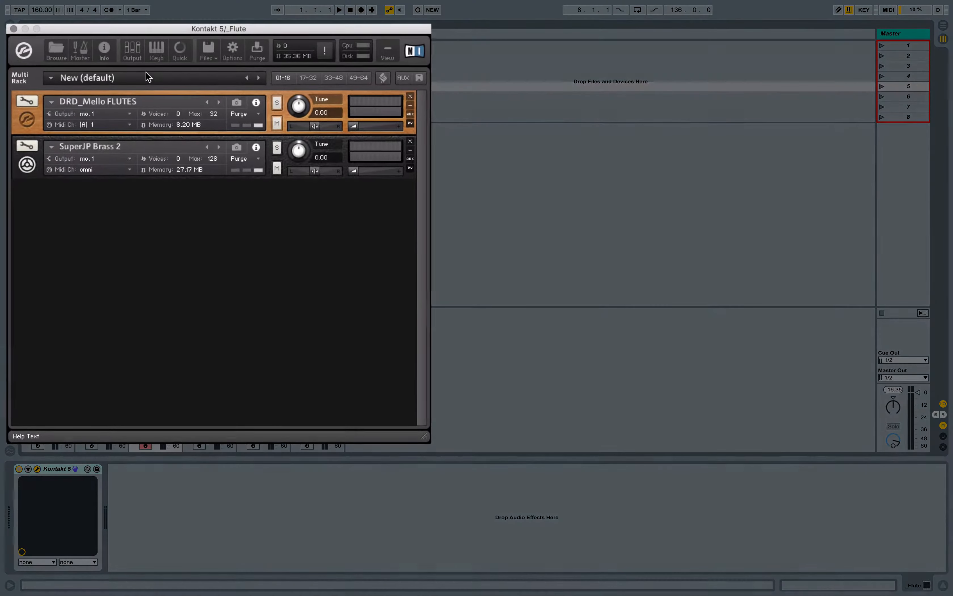
Step: Show Kontakt's output section and set the DRD_Mello FLUTES instrument's MIDI channel to omni
{"action": "left_click", "coordinate": [131, 52]}
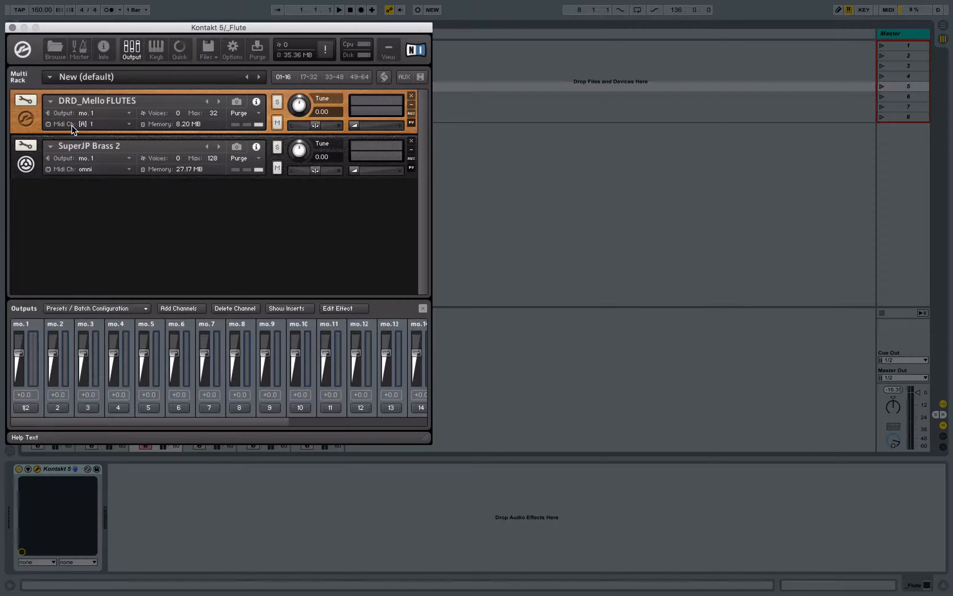
{"action": "left_click", "coordinate": [90, 121]}
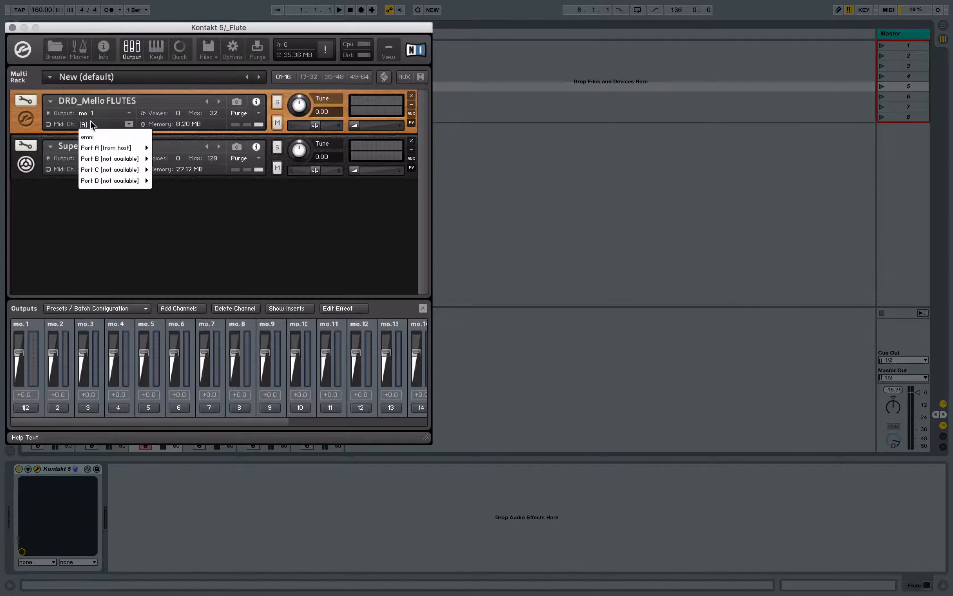
{"action": "left_click", "coordinate": [100, 136]}
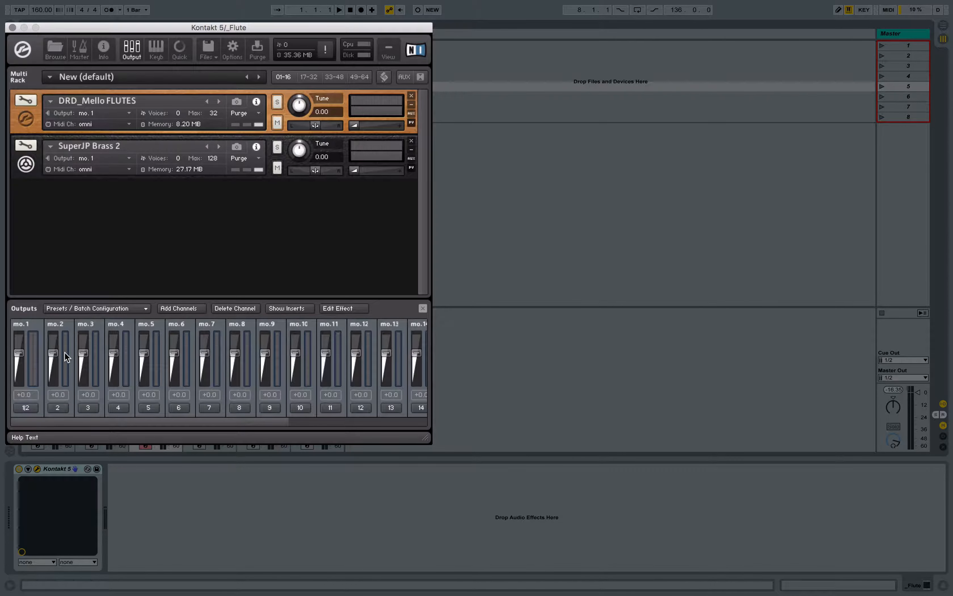
Step: Configure Kontakt's output channel mo. 2 with 2 audio channels, routed to physical outputs mo. 2 and mo. 3
{"action": "left_click", "coordinate": [59, 408]}
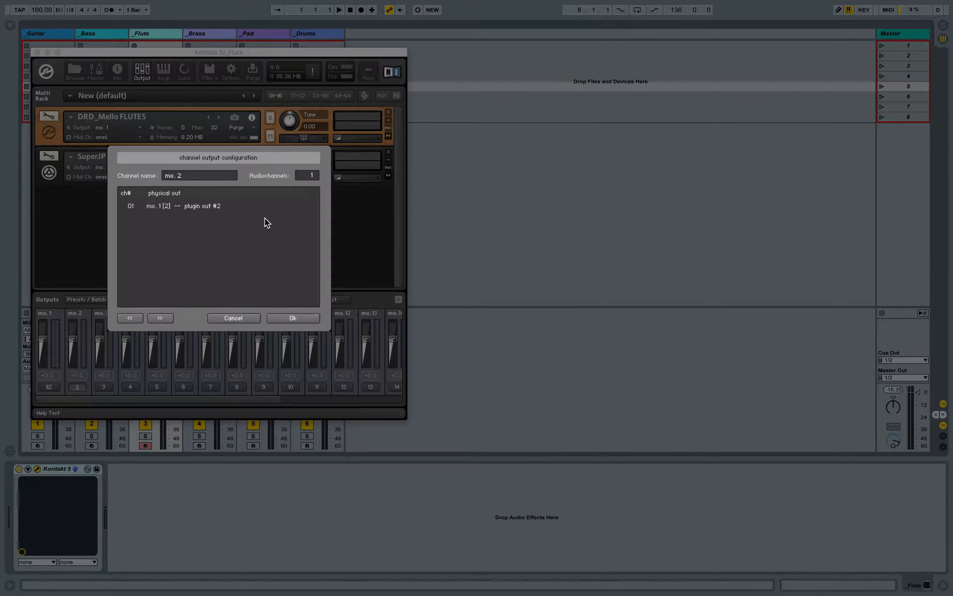
{"action": "left_click", "coordinate": [316, 174]}
{"action": "left_click", "coordinate": [212, 206]}
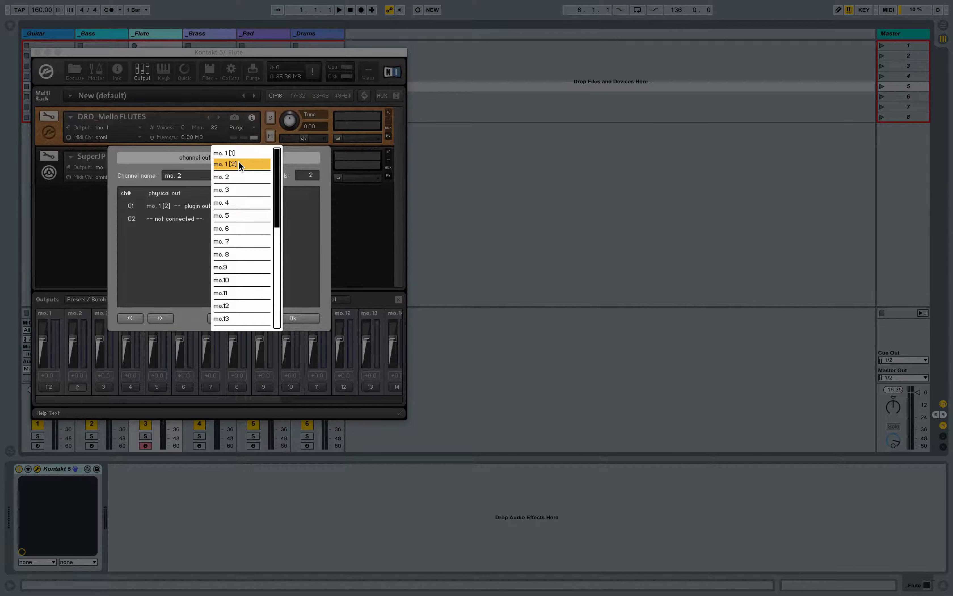
{"action": "left_click", "coordinate": [236, 178]}
{"action": "left_click", "coordinate": [180, 220]}
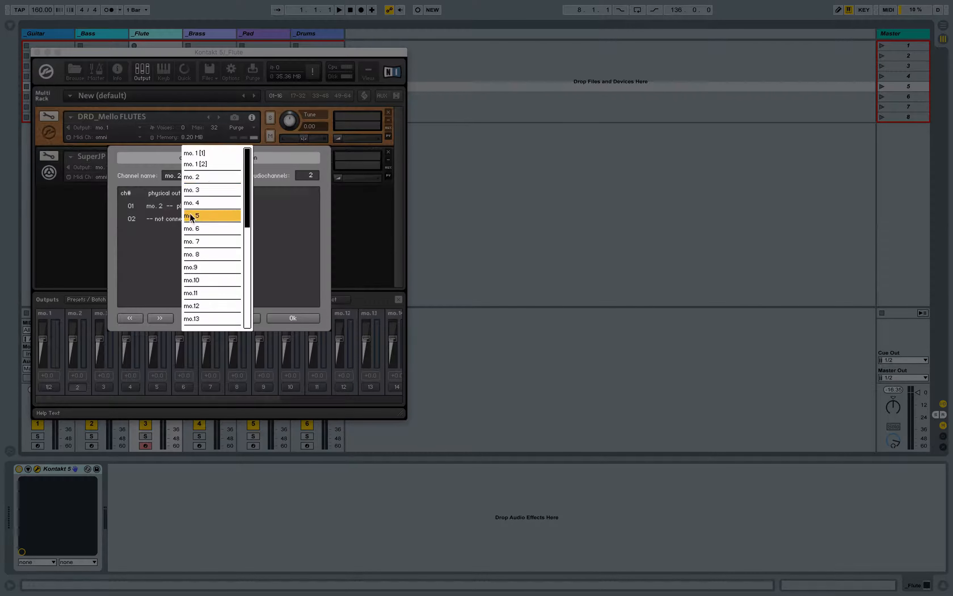
{"action": "left_click", "coordinate": [208, 187]}
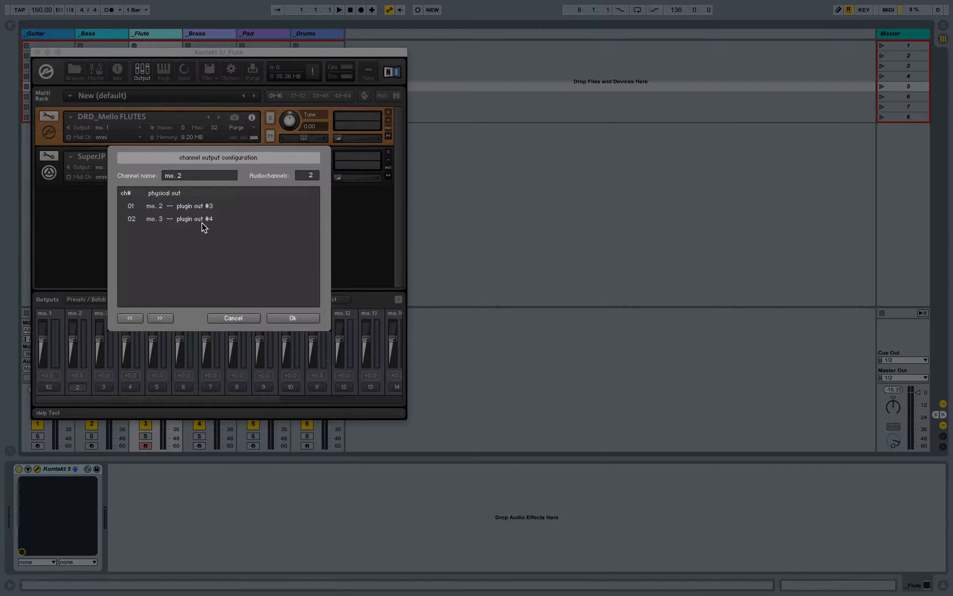
{"action": "left_click", "coordinate": [298, 320]}
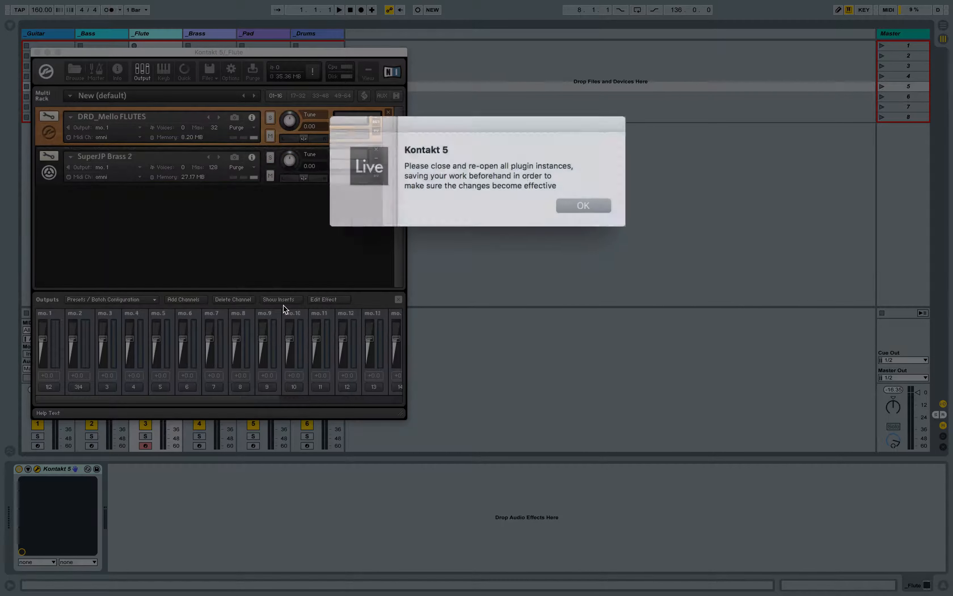
{"action": "left_click", "coordinate": [573, 200]}
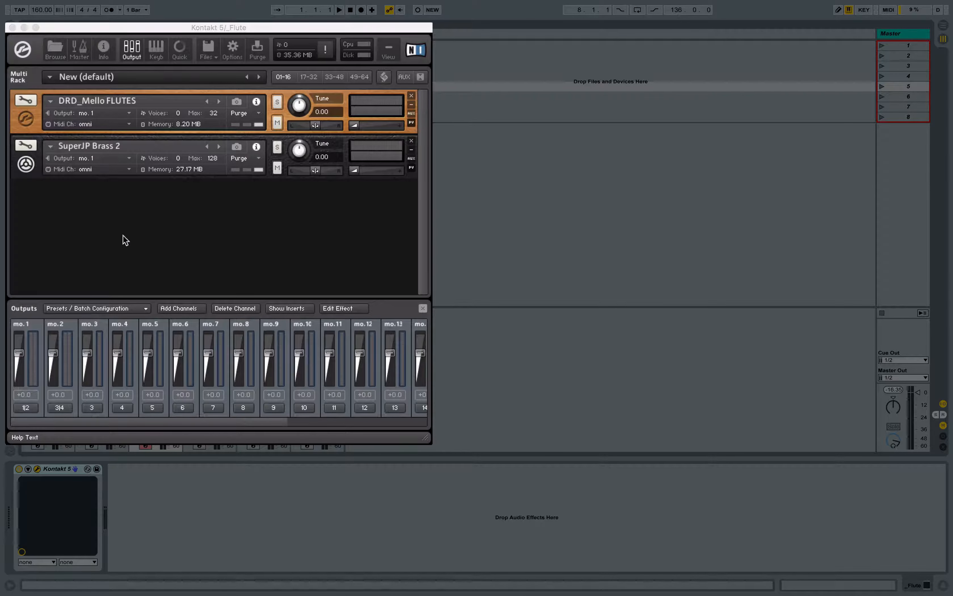
Step: Assign the SuperJP Brass 2 instrument to output mo. 2 and close the Kontakt window
{"action": "left_click", "coordinate": [85, 159]}
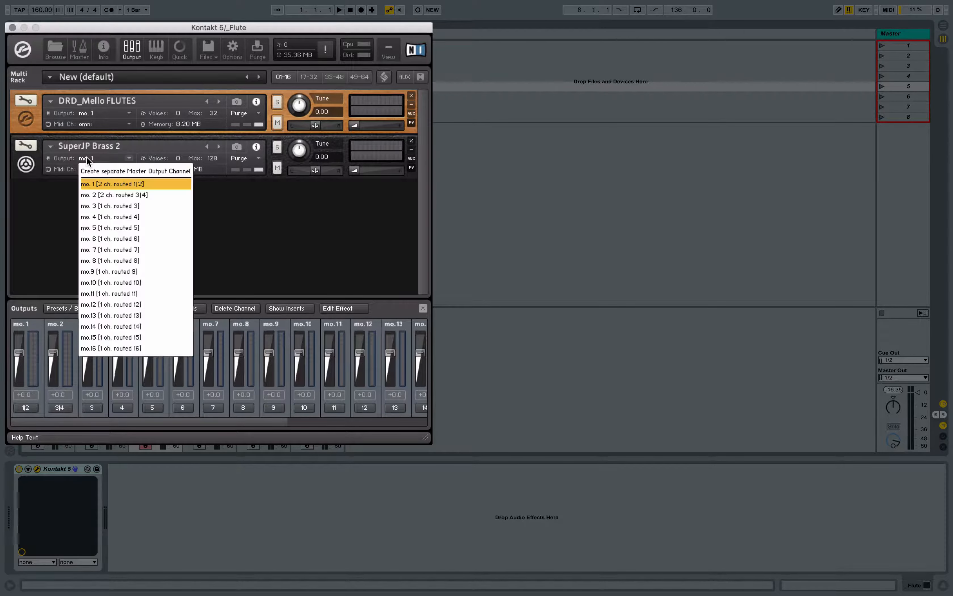
{"action": "left_click", "coordinate": [94, 199]}
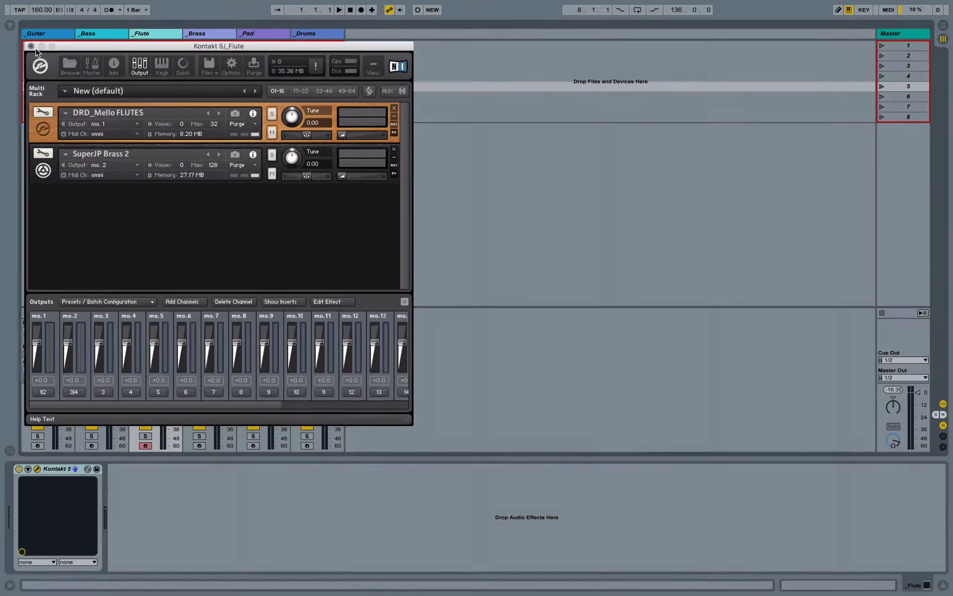
{"action": "left_click", "coordinate": [34, 47]}
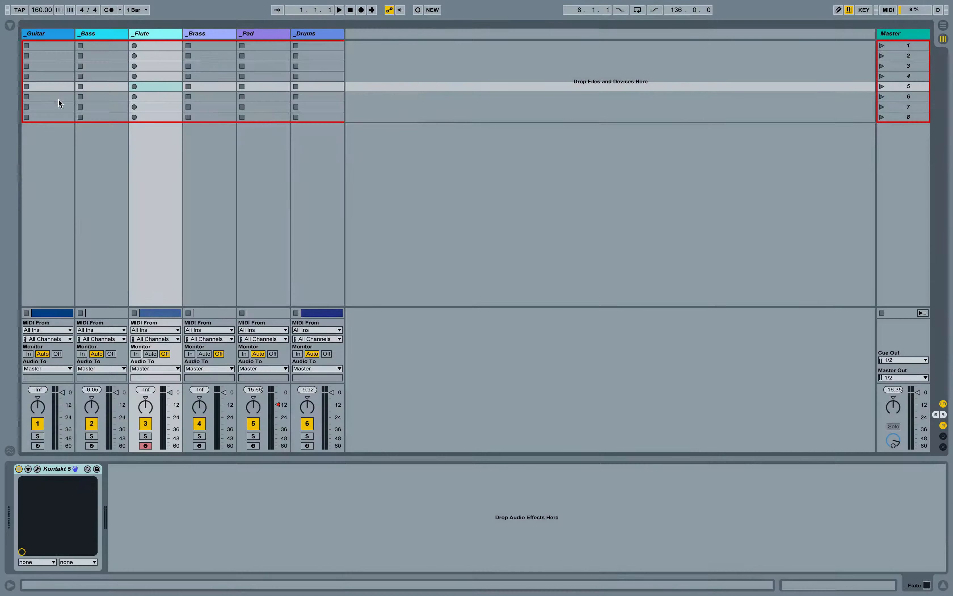
Step: Solo the Flute track and play its flutes clip at Chorus_1 in the arrangement
{"action": "left_click", "coordinate": [145, 436]}
{"action": "key", "text": "Tab"}
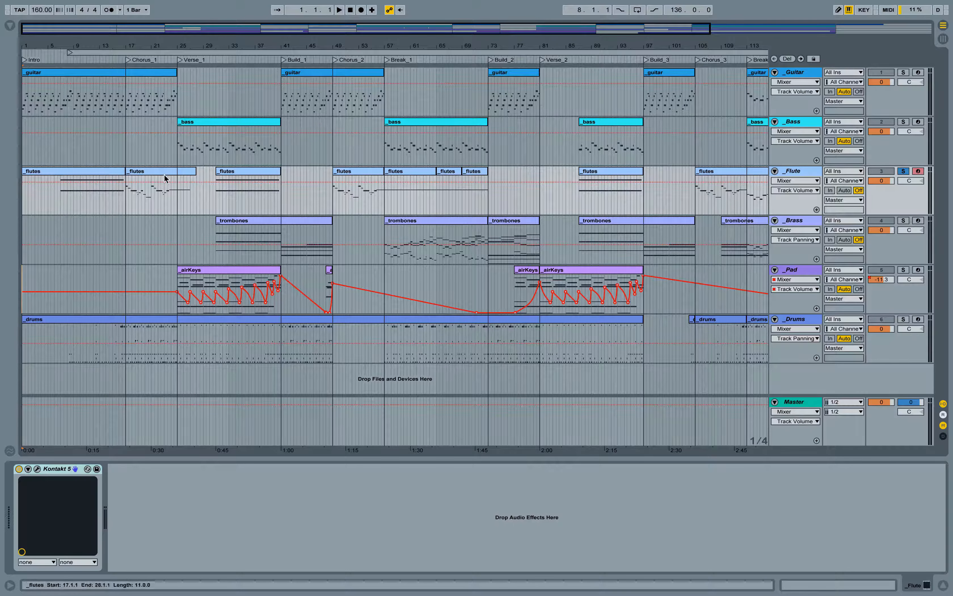
{"action": "left_click", "coordinate": [154, 170]}
{"action": "key", "text": "space"}
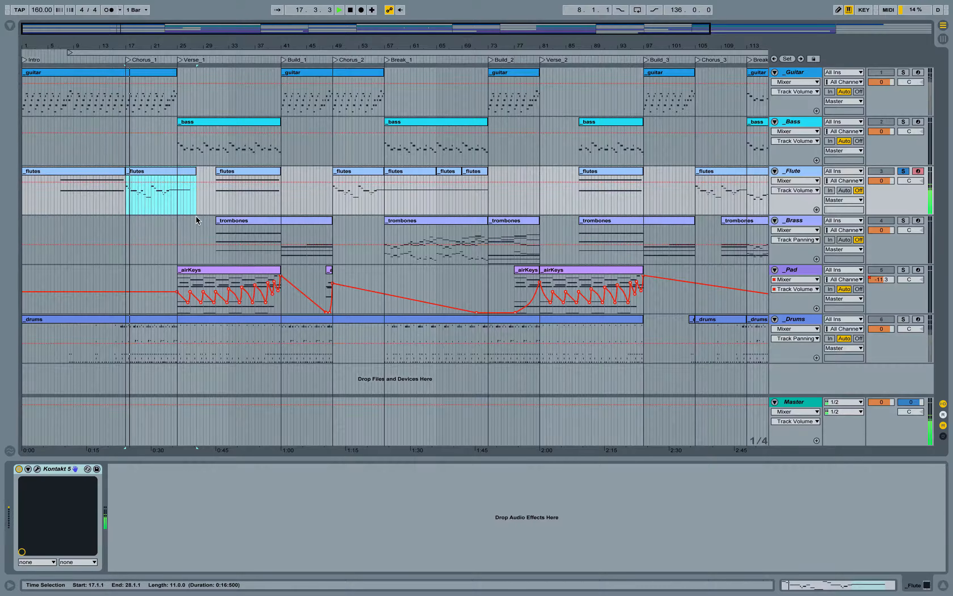
{"action": "key", "text": "space"}
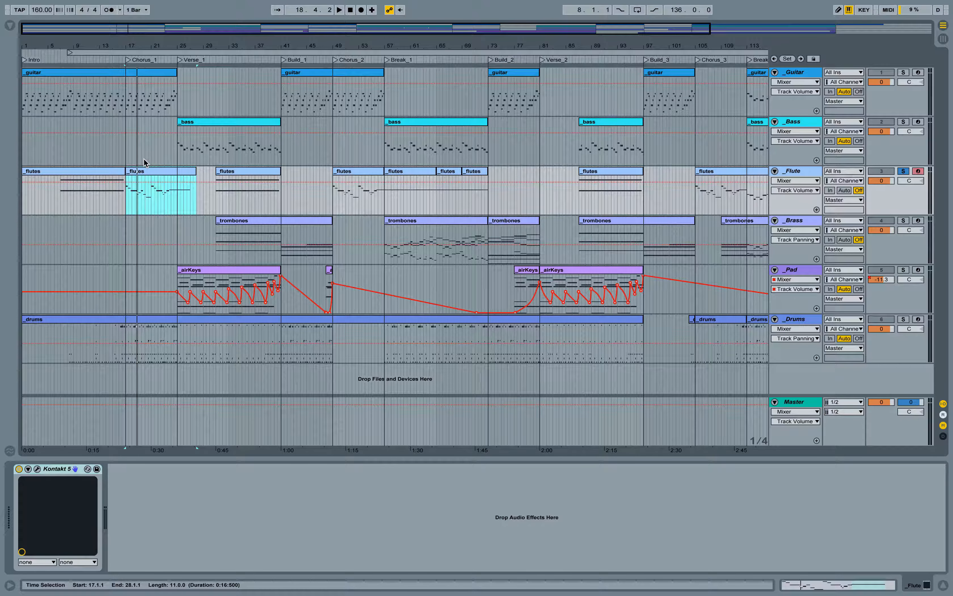
{"action": "left_click", "coordinate": [144, 174]}
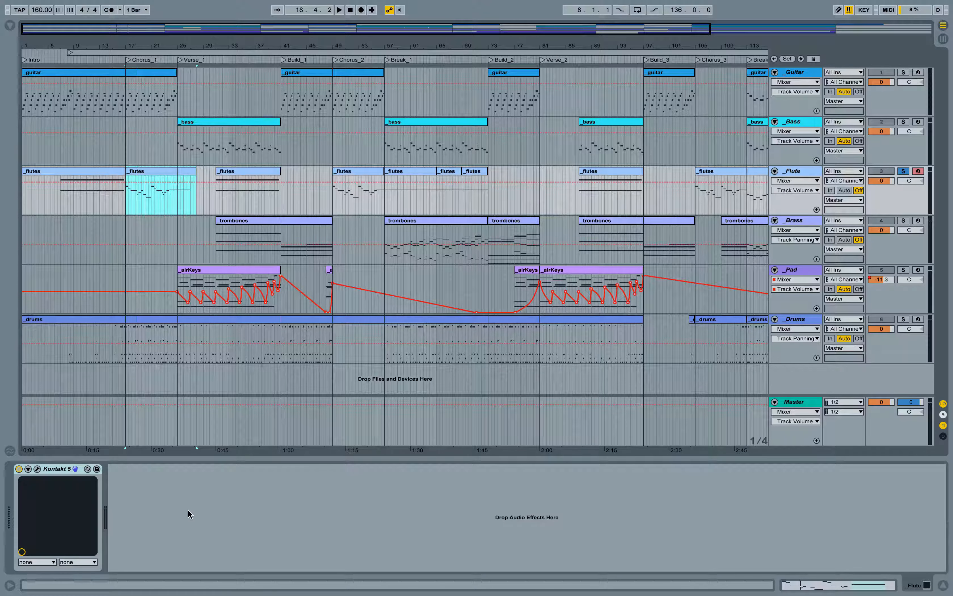
Step: Insert a new audio track directly after the Flute track in the session view
{"action": "left_click", "coordinate": [69, 473]}
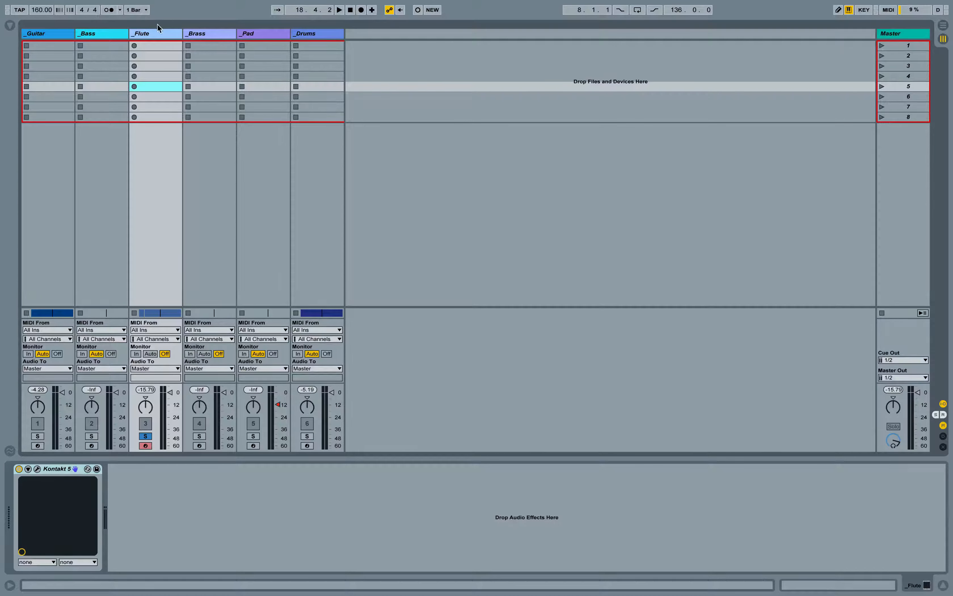
{"action": "left_click", "coordinate": [154, 33]}
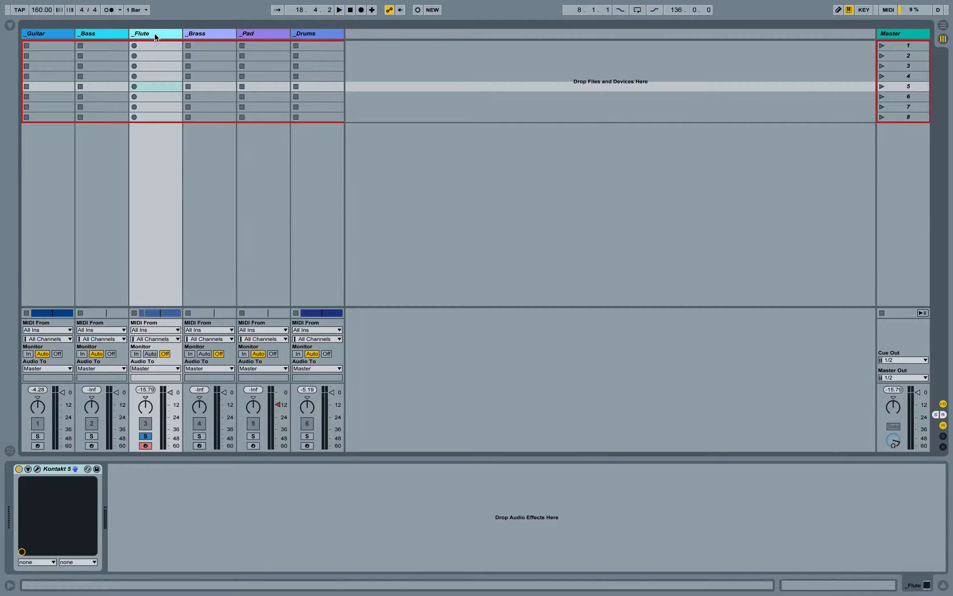
{"action": "key", "text": "ctrl+t"}
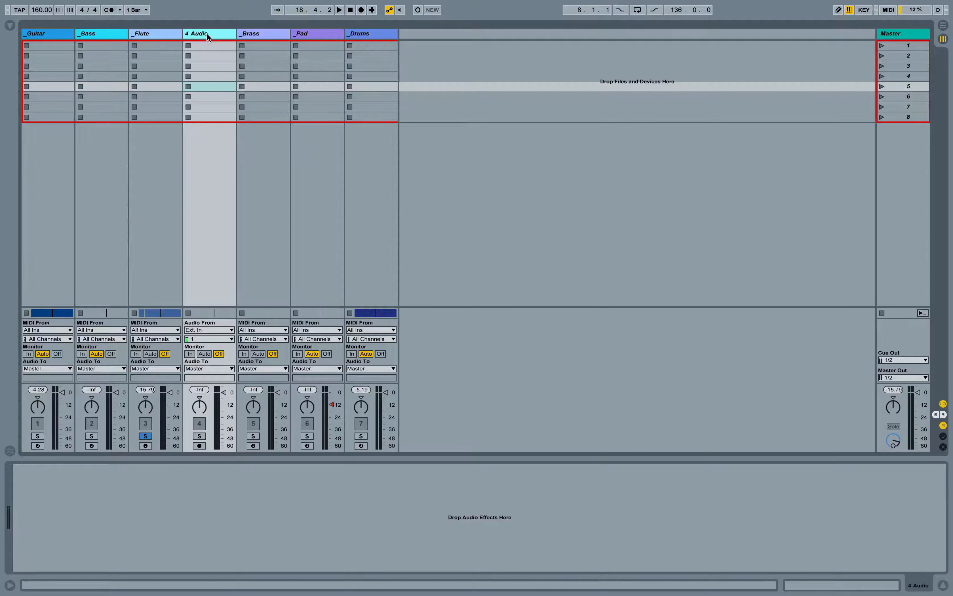
Step: Check the second instrument's name in the Flute track's Kontakt and hide the plug-in window again
{"action": "left_click", "coordinate": [151, 33]}
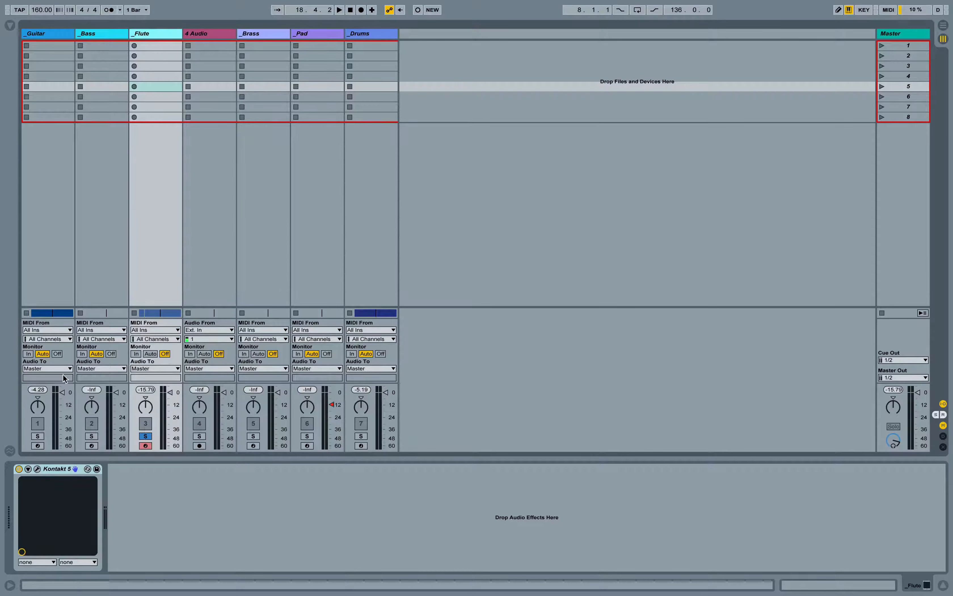
{"action": "key", "text": "super+alt+p"}
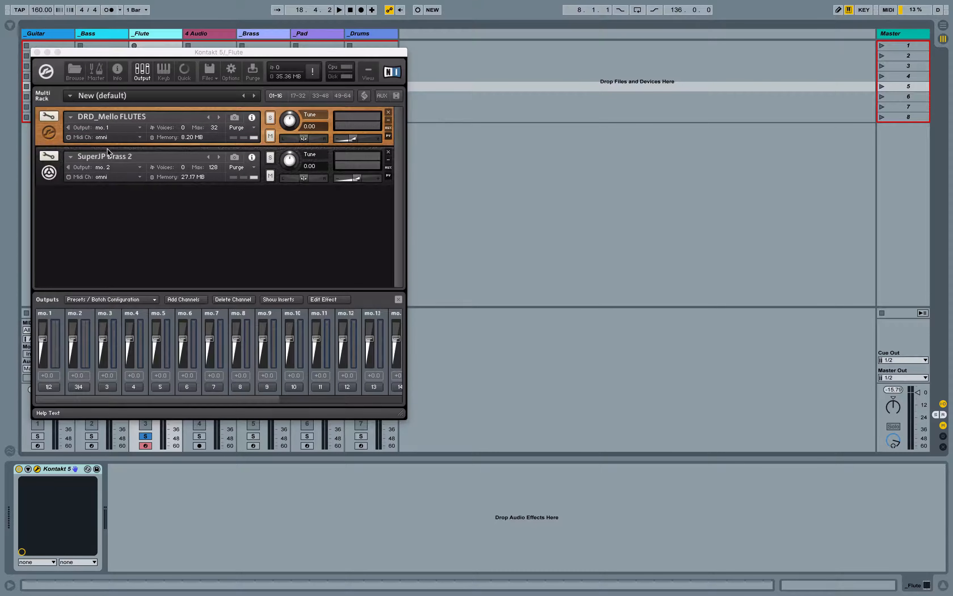
{"action": "key", "text": "super+alt+p"}
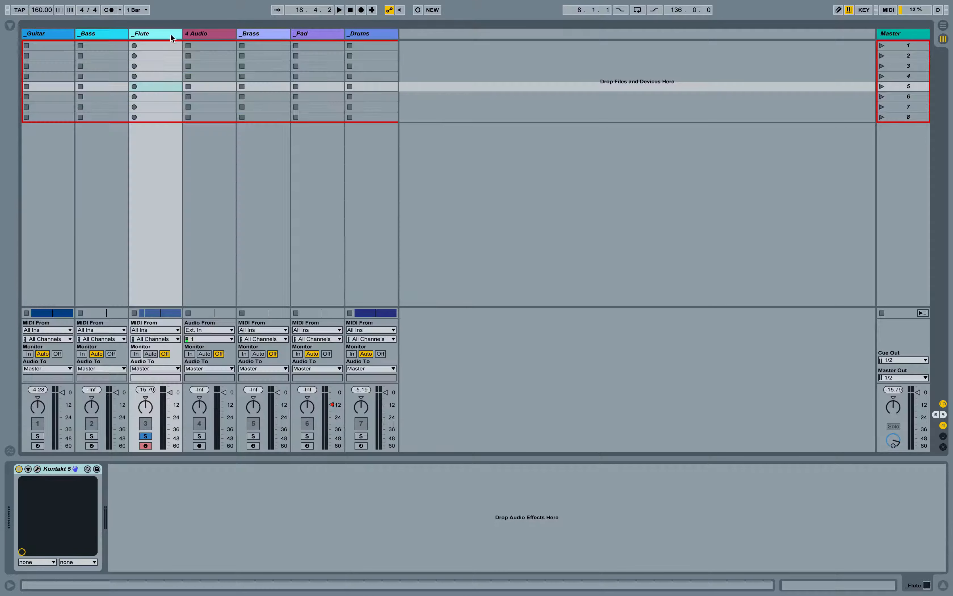
Step: Rename the new audio track as _SuperJP Brass
{"action": "left_click", "coordinate": [207, 34]}
{"action": "key", "text": "super+r"}
{"action": "type", "text": "_S"}
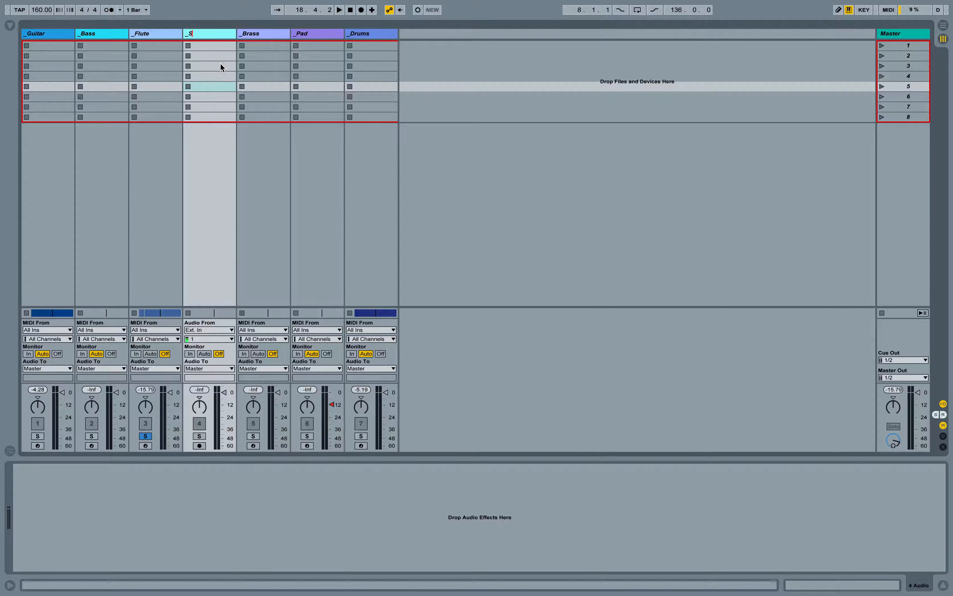
{"action": "type", "text": "upo"}
{"action": "key", "text": "BackSpace"}
{"action": "type", "text": "erJP Brass"}
{"action": "key", "text": "Return"}
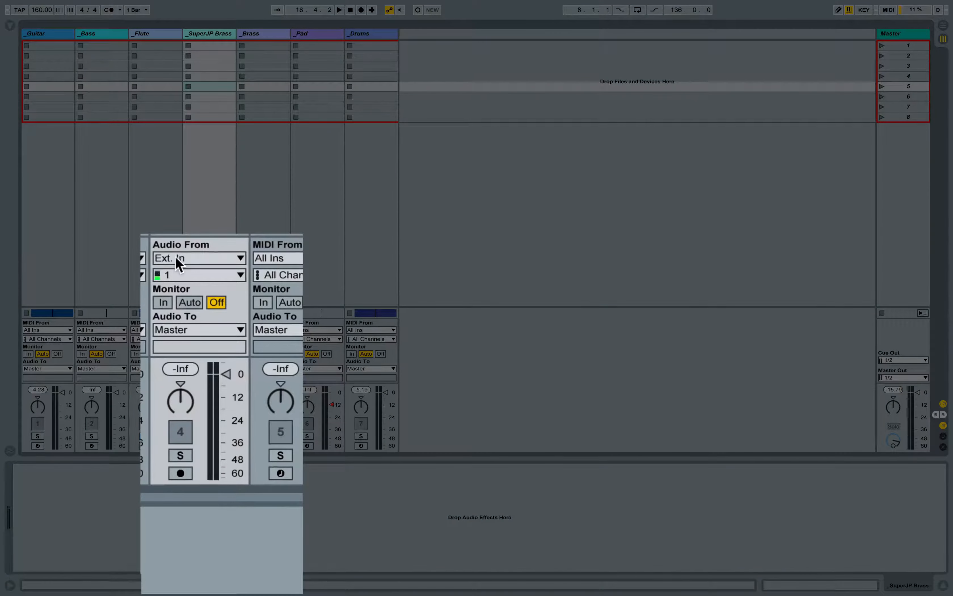
Step: Set the _SuperJP Brass track to receive audio from Flute on 3/4-Kontakt 5, with monitoring set to In
{"action": "left_click", "coordinate": [177, 258]}
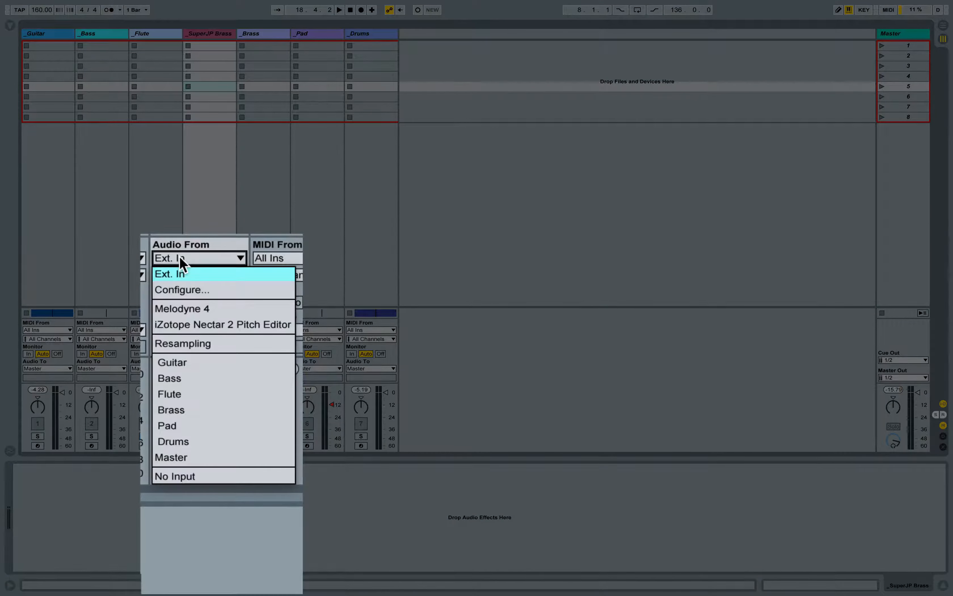
{"action": "left_click", "coordinate": [216, 394]}
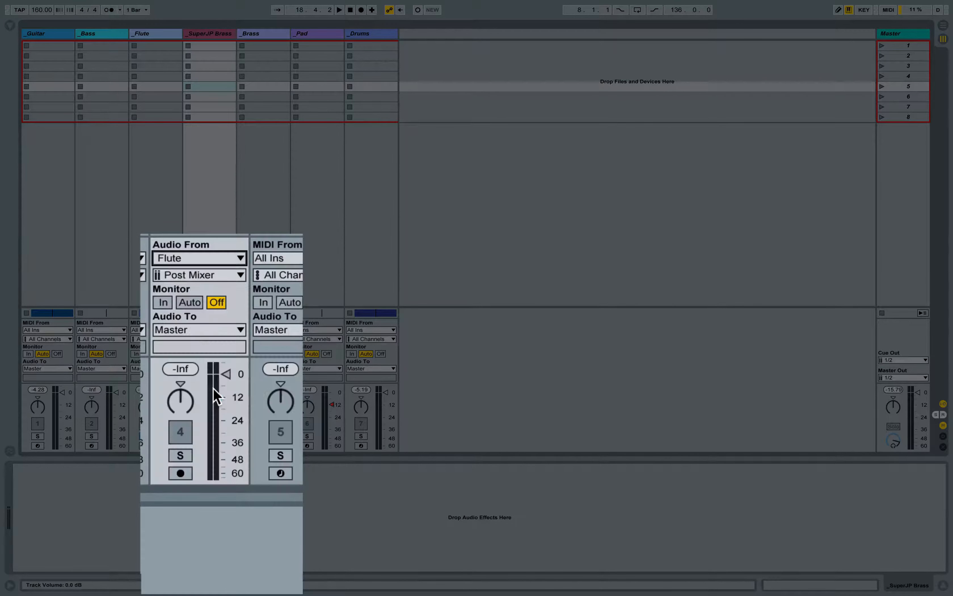
{"action": "left_click", "coordinate": [187, 275]}
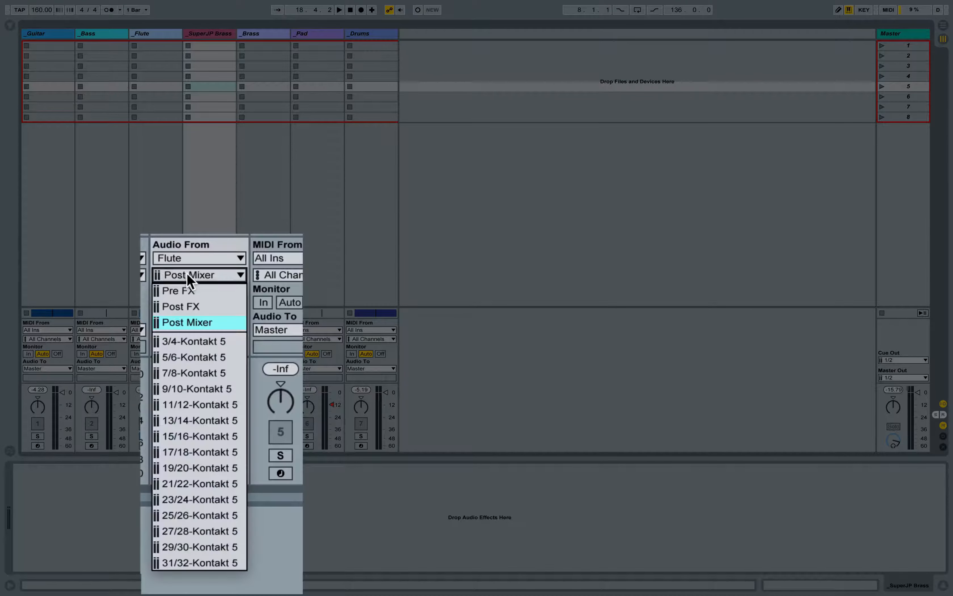
{"action": "left_click", "coordinate": [165, 342]}
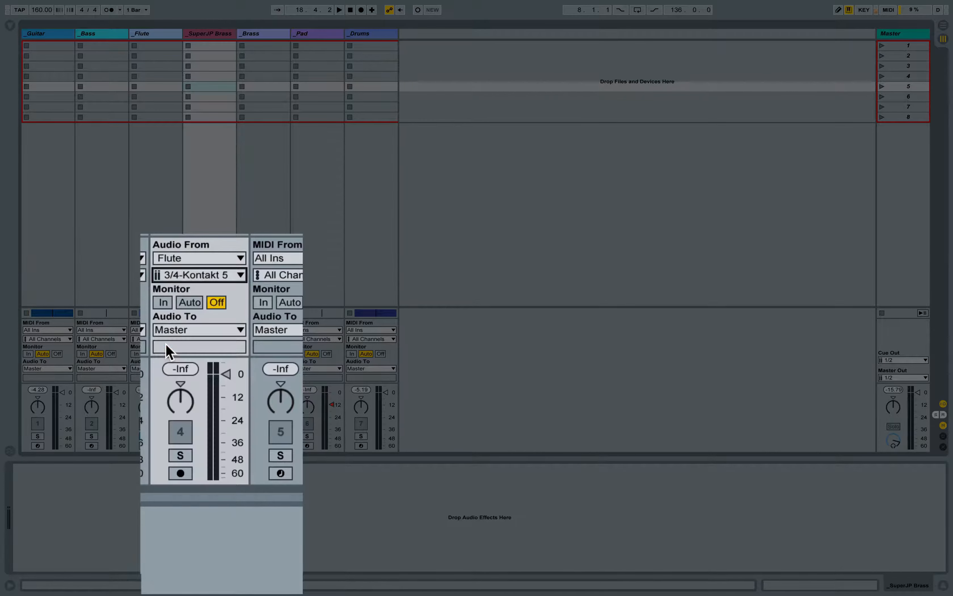
{"action": "left_click", "coordinate": [163, 302]}
Step: Solo the _SuperJP Brass track and play the song briefly to hear that output by itself
{"action": "left_click", "coordinate": [181, 455]}
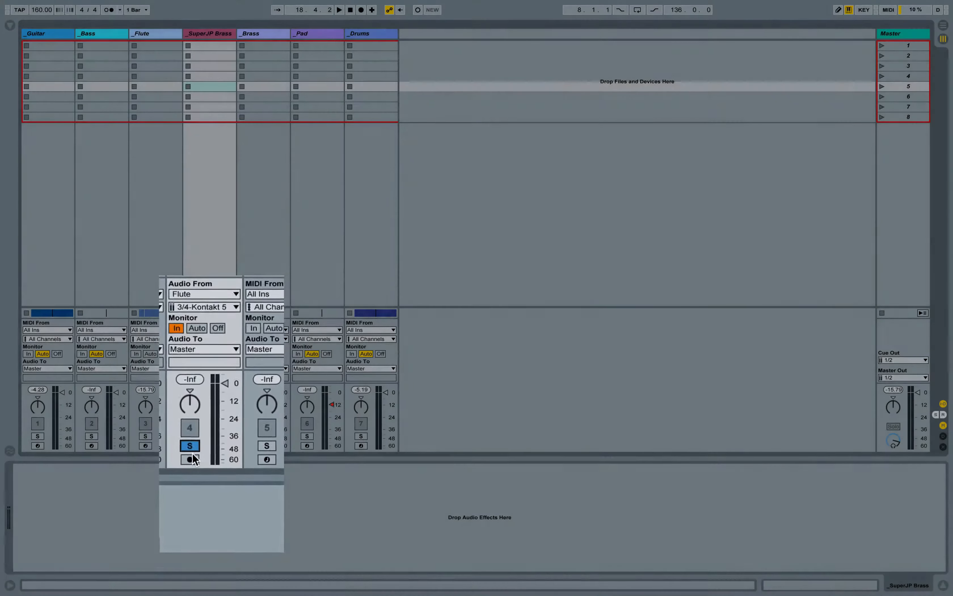
{"action": "key", "text": "space"}
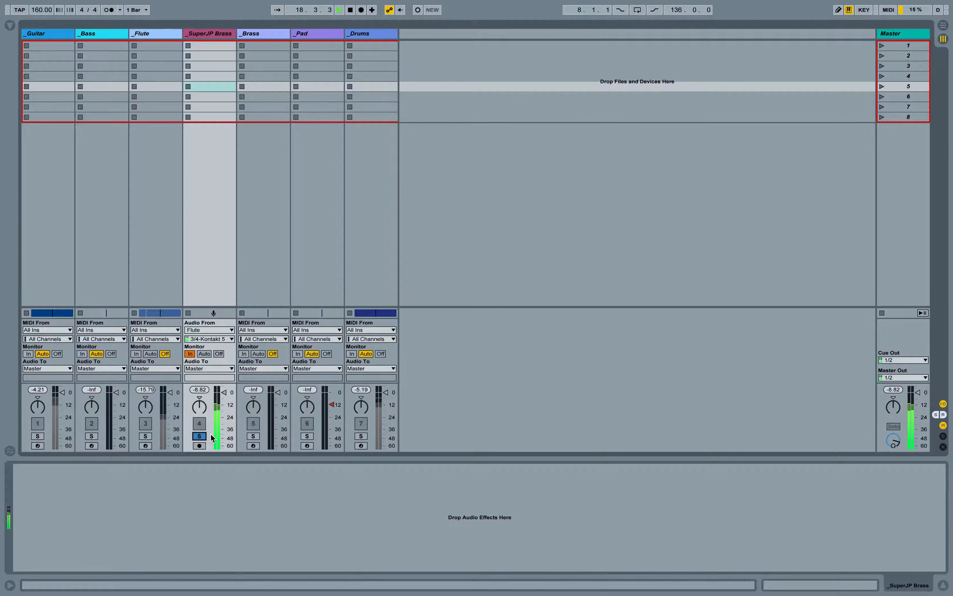
{"action": "key", "text": "space"}
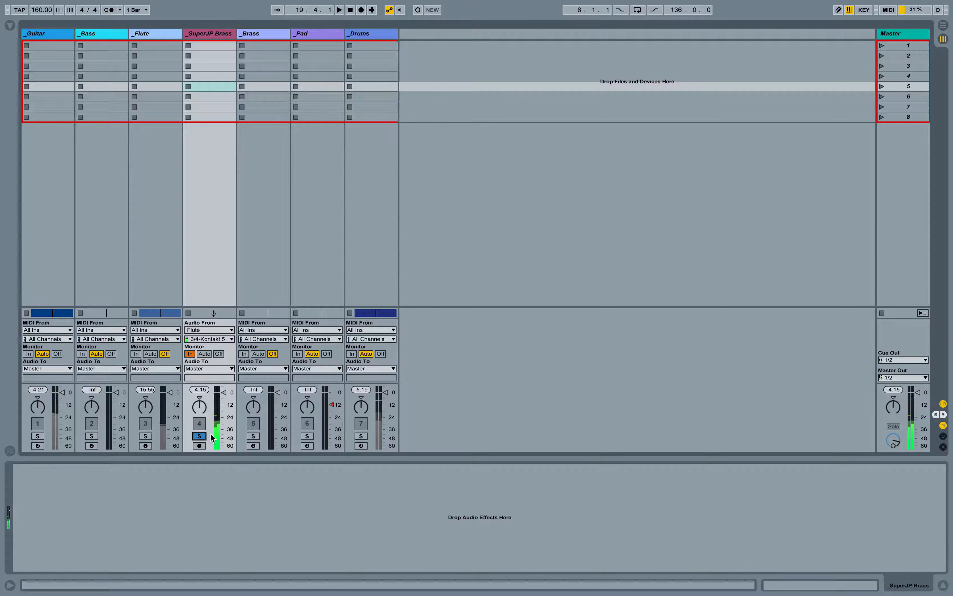
Step: Play the _Flute and _SuperJP Brass tracks soloed together, stop playback and clear the solo
{"action": "left_click", "coordinate": [146, 436]}
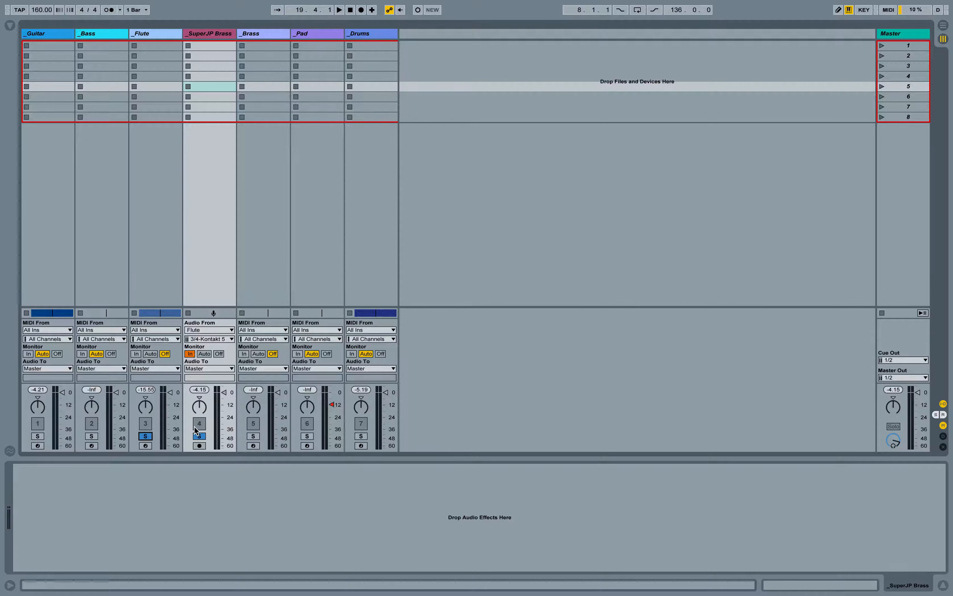
{"action": "key", "text": "space"}
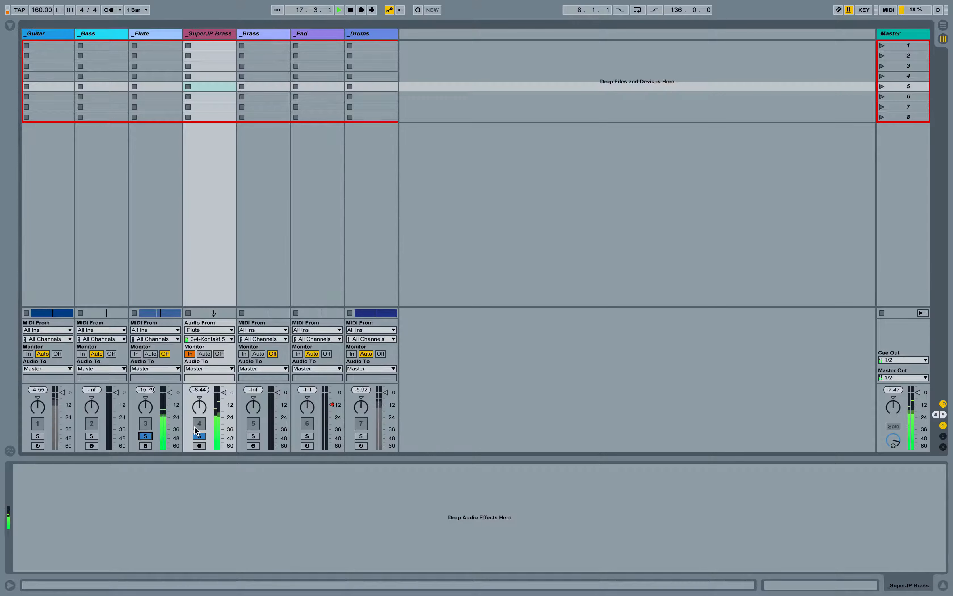
{"action": "mouse_move", "coordinate": [224, 392]}
{"action": "left_mouse_down"}
{"action": "mouse_move", "coordinate": [223, 401]}
{"action": "mouse_move", "coordinate": [224, 393]}
{"action": "left_mouse_up"}
{"action": "key", "text": "space"}
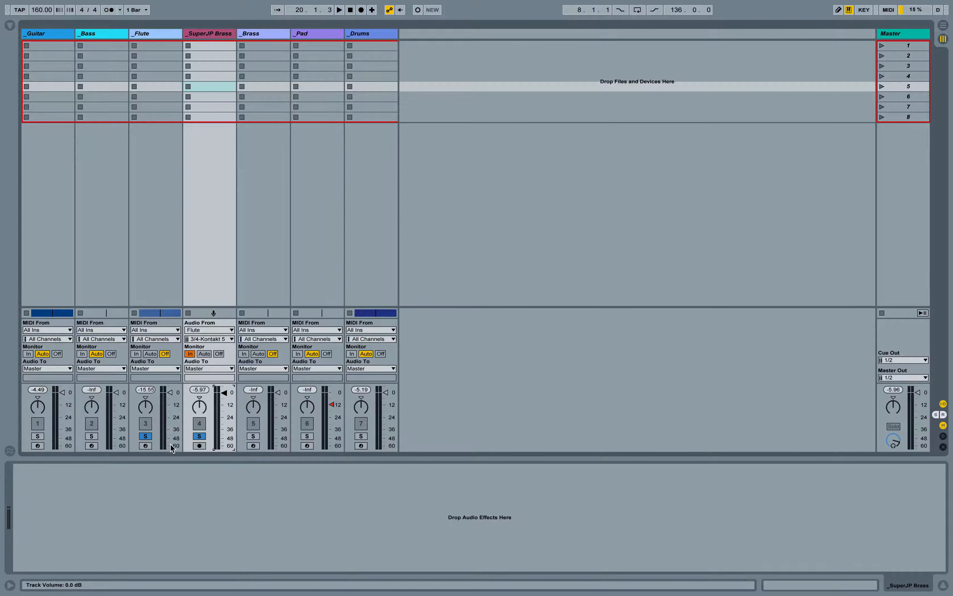
{"action": "left_click", "coordinate": [146, 435]}
Step: In the _Brass track's Kontakt, give output channel mo. 2 two audio channels, with the second on mo. 3 (plugin out #4)
{"action": "left_click", "coordinate": [252, 35]}
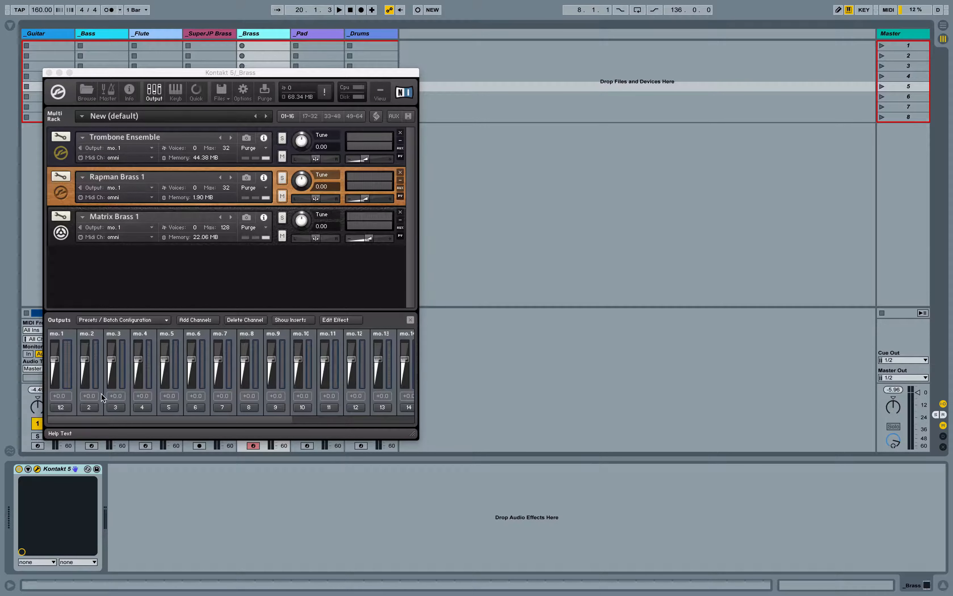
{"action": "left_click", "coordinate": [90, 407]}
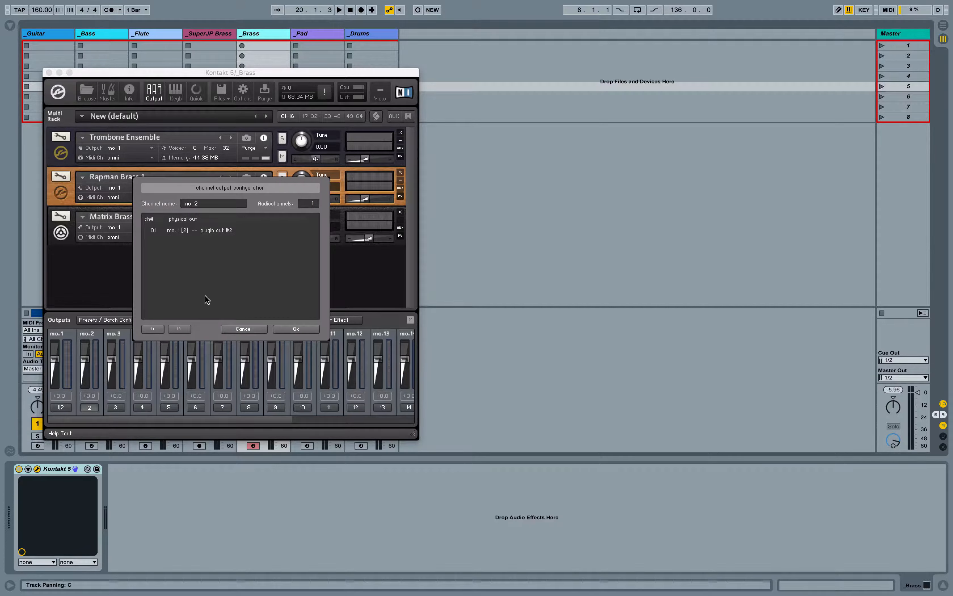
{"action": "left_click", "coordinate": [317, 202]}
{"action": "left_click", "coordinate": [209, 242]}
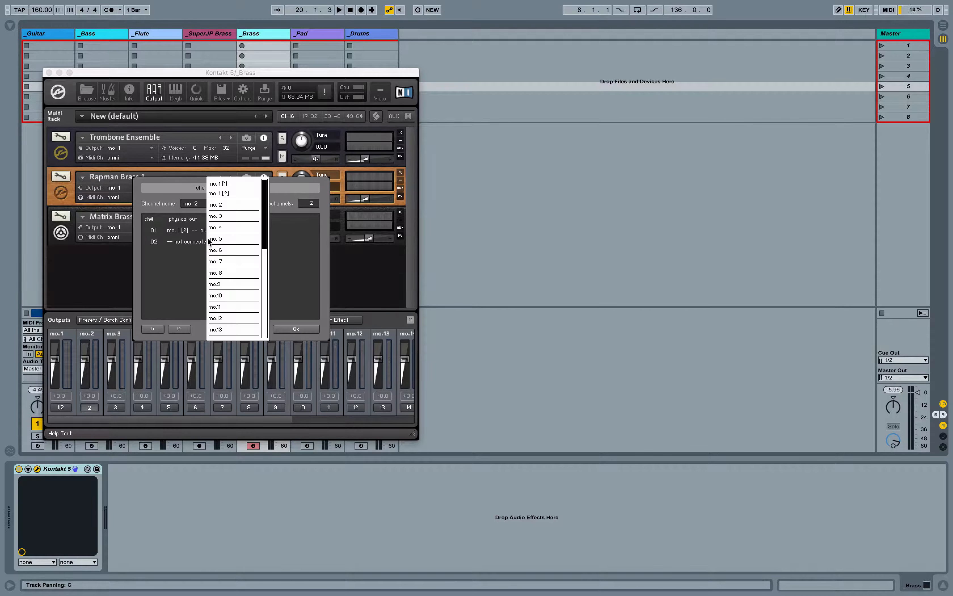
{"action": "left_click", "coordinate": [235, 215]}
{"action": "left_click", "coordinate": [297, 329]}
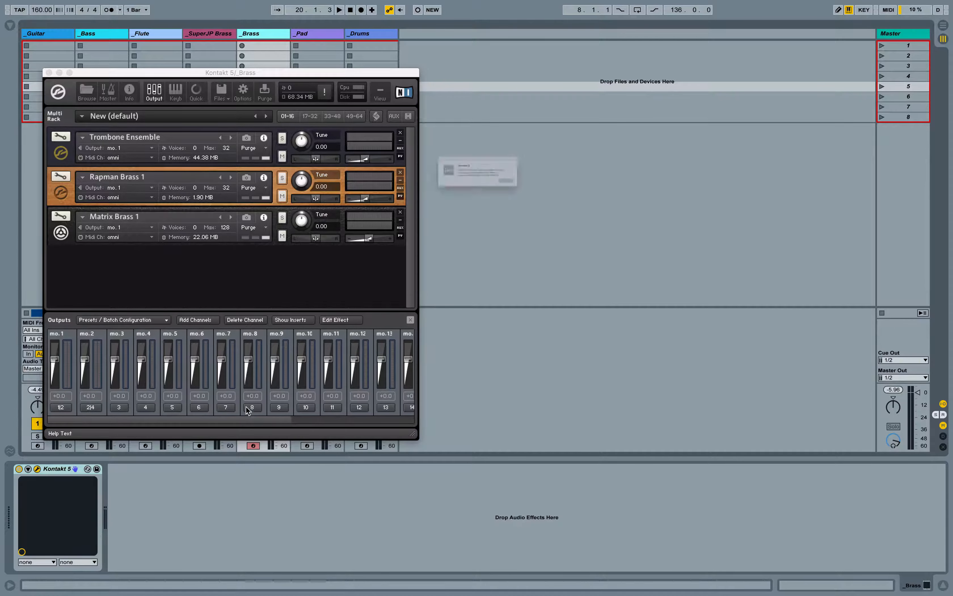
{"action": "left_click", "coordinate": [563, 197]}
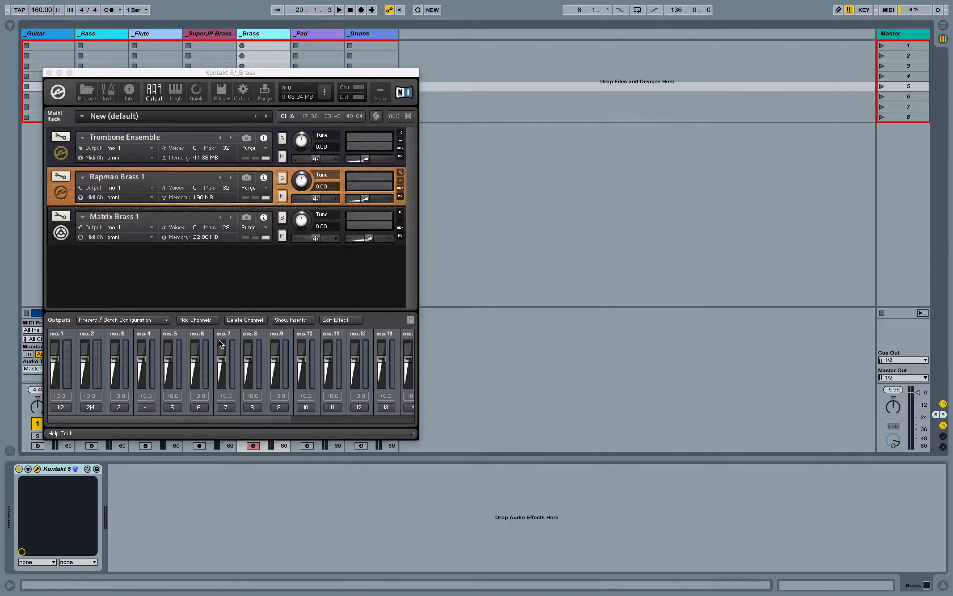
Step: Reassign output channel mo. 2 so its first channel uses mo. 2 (plugin out #3) and its second mo. 3 (plugin out #4)
{"action": "left_click", "coordinate": [93, 404]}
{"action": "left_click", "coordinate": [217, 233]}
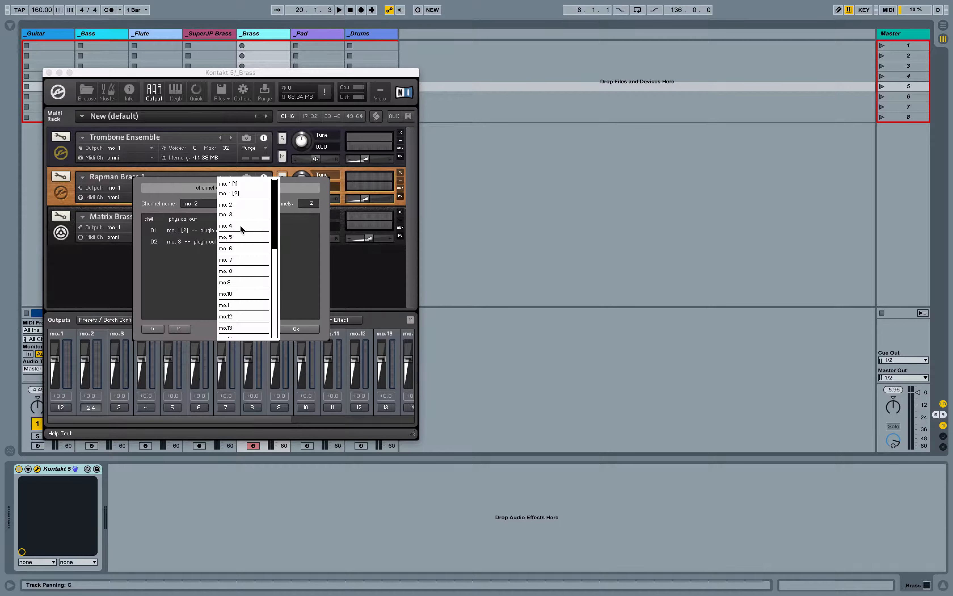
{"action": "left_click", "coordinate": [254, 205]}
{"action": "left_click", "coordinate": [209, 239]}
{"action": "left_click", "coordinate": [236, 208]}
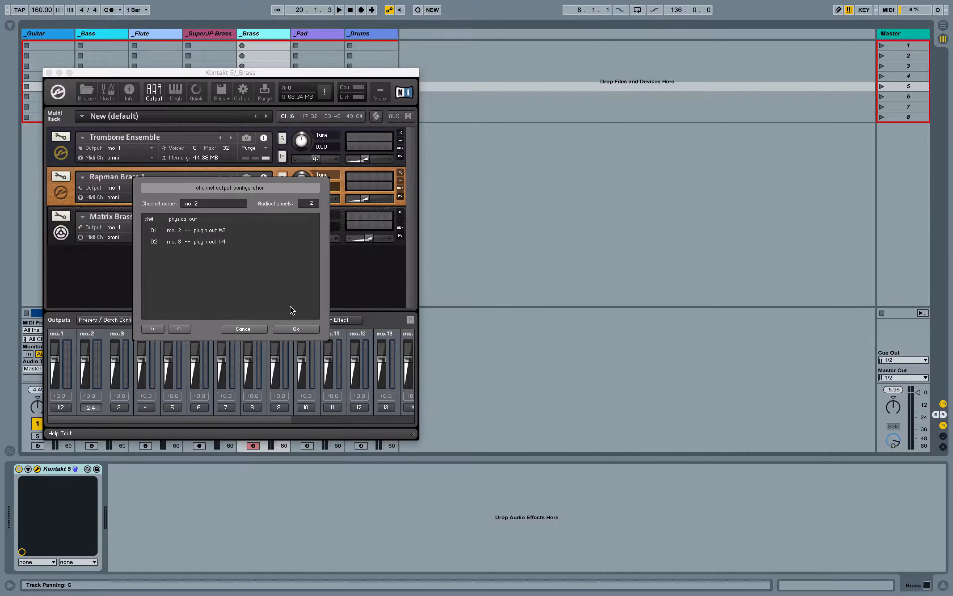
{"action": "left_click", "coordinate": [300, 328]}
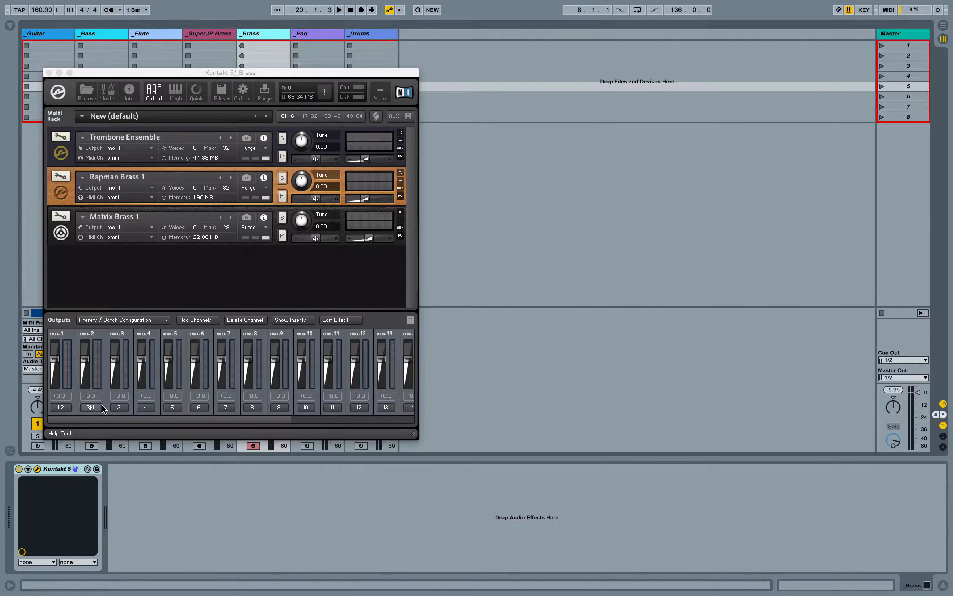
Step: Give output channel mo. 3 two audio channels on mo. 4 and mo. 5 (plugin outs #5 and #6)
{"action": "left_click", "coordinate": [113, 405]}
{"action": "left_click", "coordinate": [314, 204]}
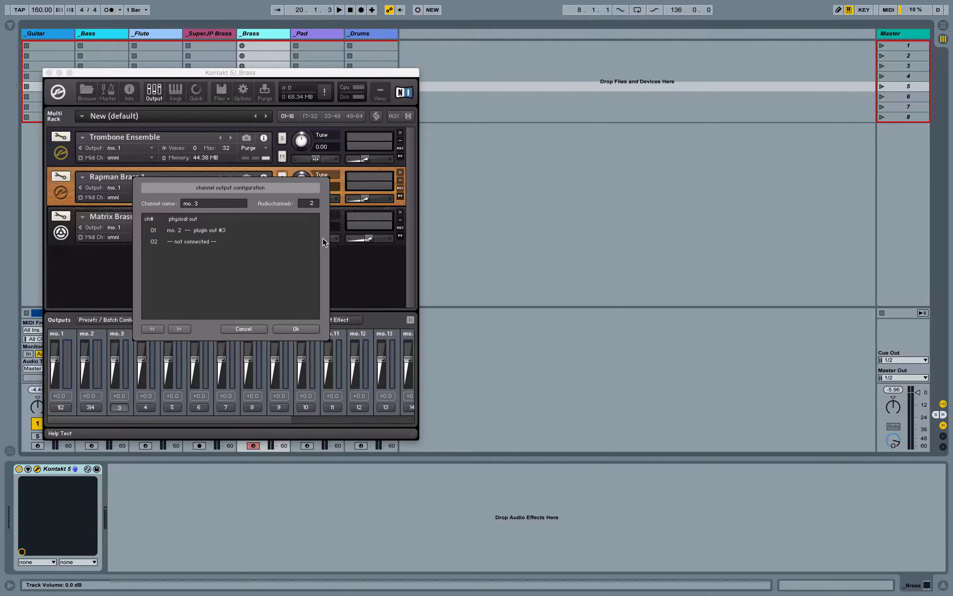
{"action": "left_click", "coordinate": [208, 241]}
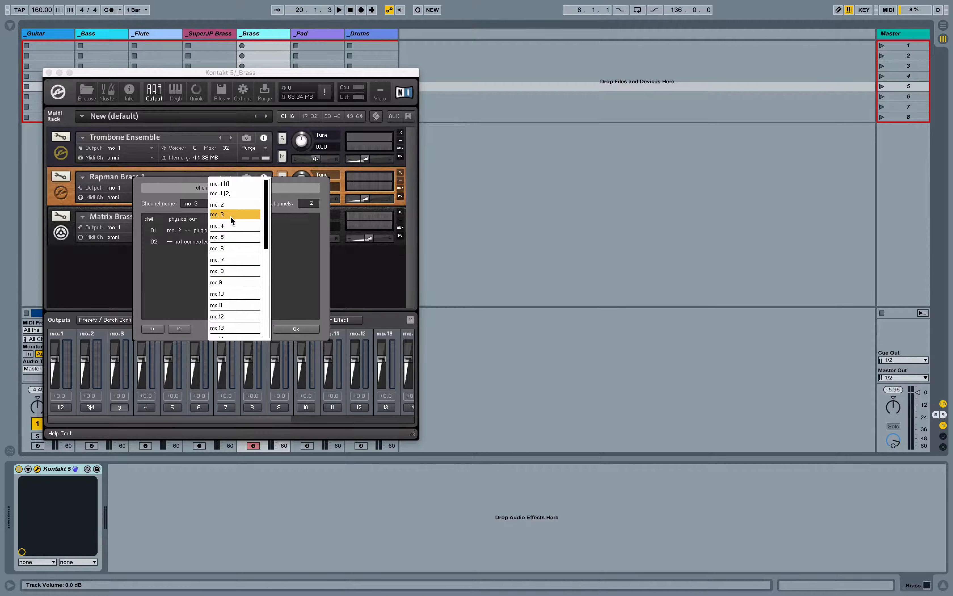
{"action": "left_click", "coordinate": [230, 226]}
{"action": "left_click", "coordinate": [217, 232]}
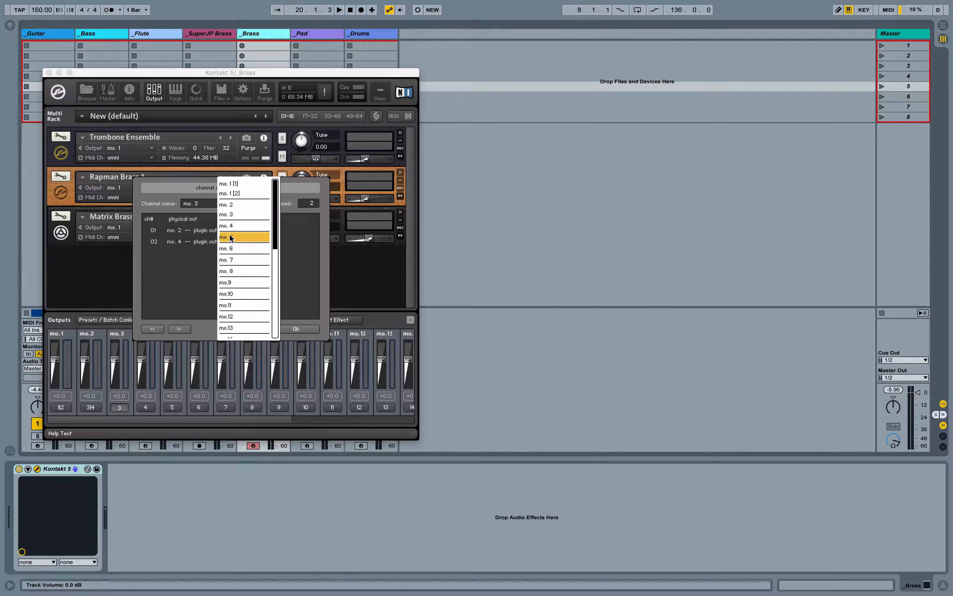
{"action": "left_click", "coordinate": [237, 225]}
{"action": "left_click", "coordinate": [236, 232]}
{"action": "left_click", "coordinate": [236, 237]}
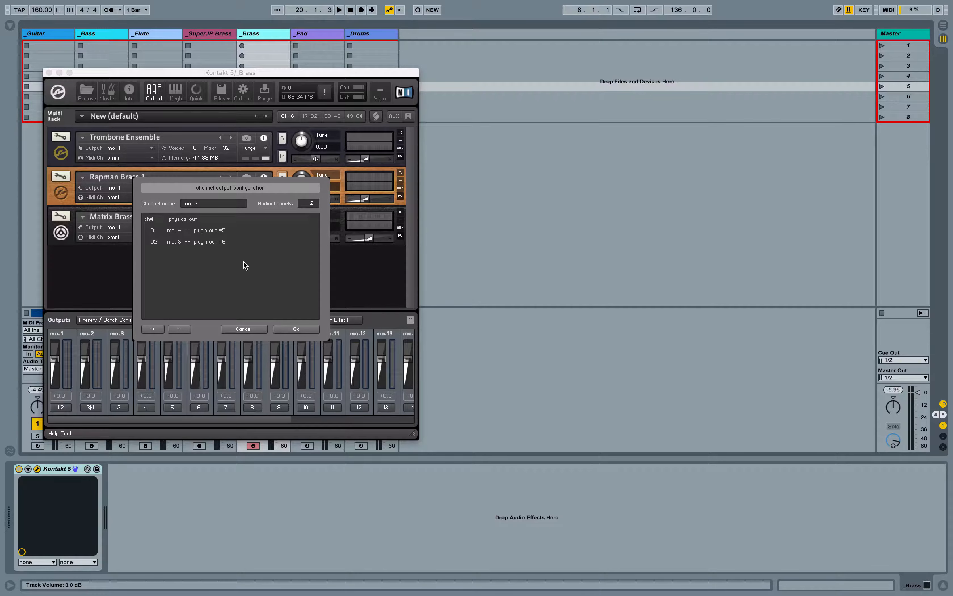
{"action": "left_click", "coordinate": [286, 328]}
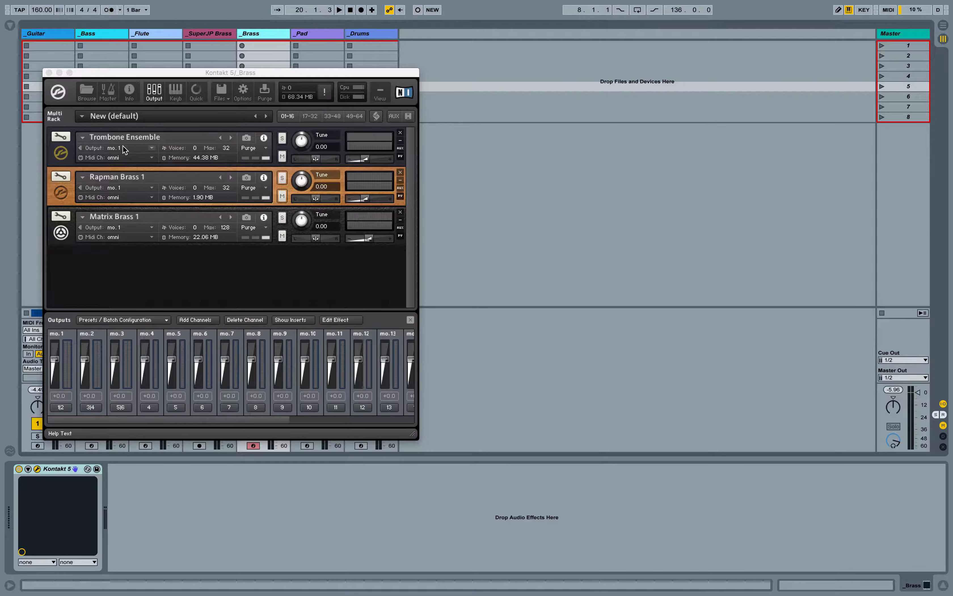
Step: Route Rapman Brass 1 to output mo. 2 and Matrix Brass 1 to mo. 3, and close the Kontakt window
{"action": "left_click", "coordinate": [122, 188]}
{"action": "left_click", "coordinate": [131, 220]}
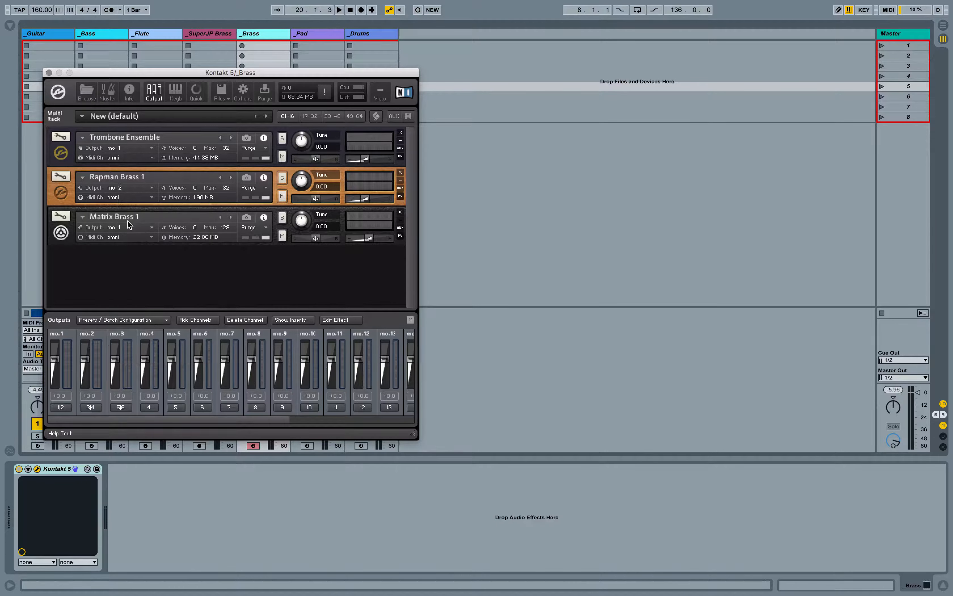
{"action": "left_click", "coordinate": [121, 226]}
{"action": "left_click", "coordinate": [138, 270]}
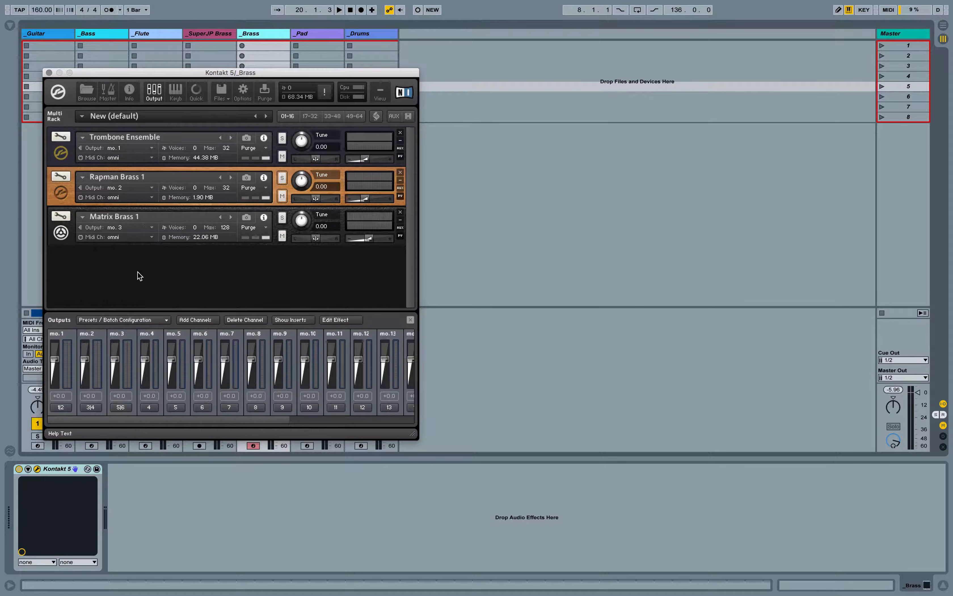
{"action": "left_click", "coordinate": [49, 73]}
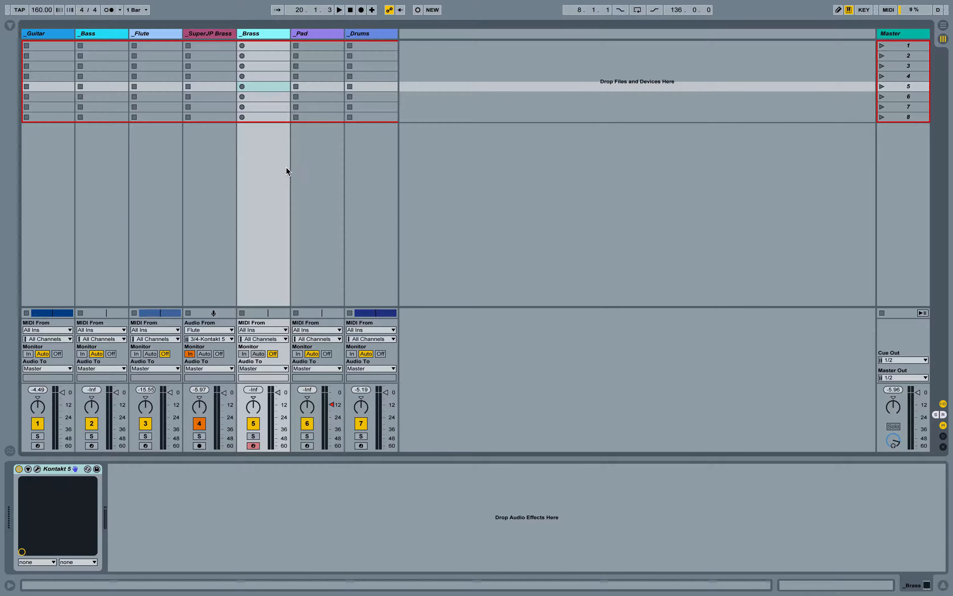
Step: Insert two audio tracks directly after the _Brass track and set both to receive audio from Brass
{"action": "key", "text": "ctrl+t"}
{"action": "key", "text": "ctrl+t"}
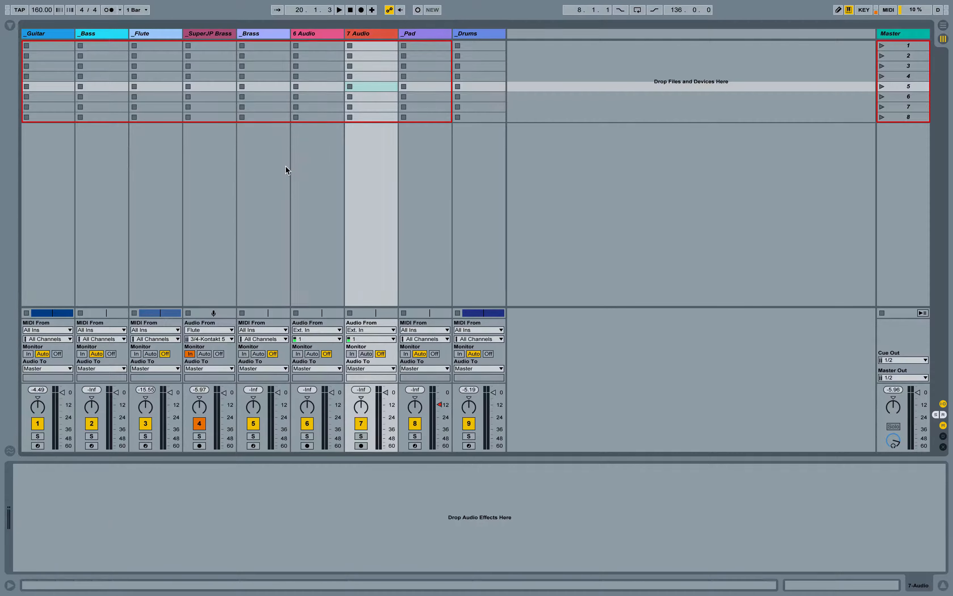
{"action": "left_click", "coordinate": [305, 35]}
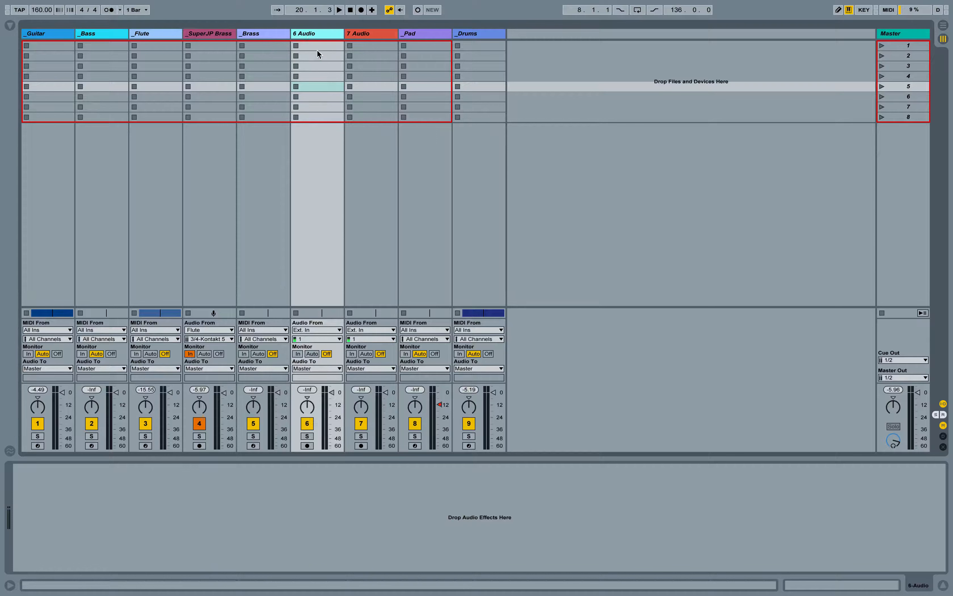
{"action": "left_click", "coordinate": [363, 33], "text": "shift"}
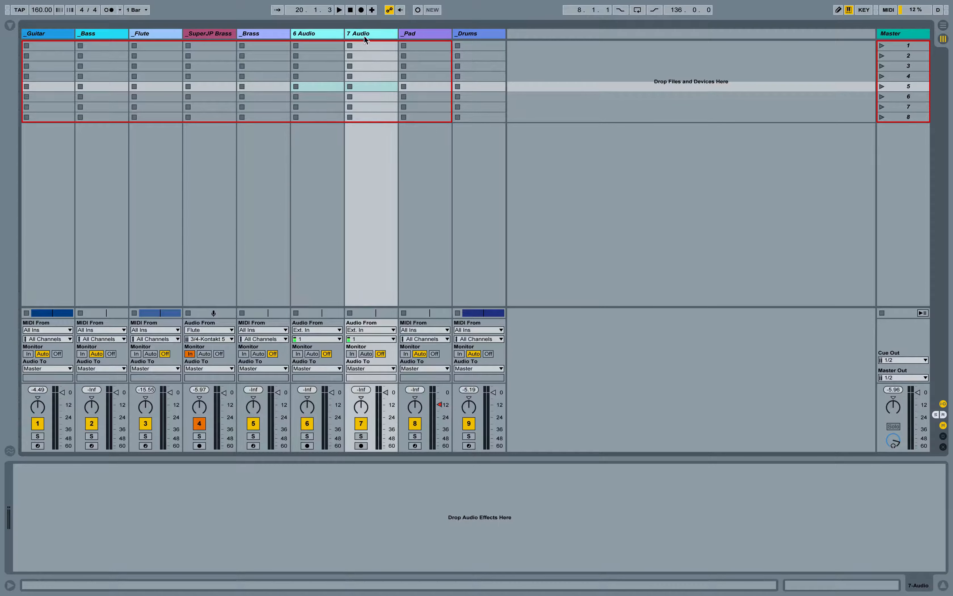
{"action": "left_click", "coordinate": [318, 331]}
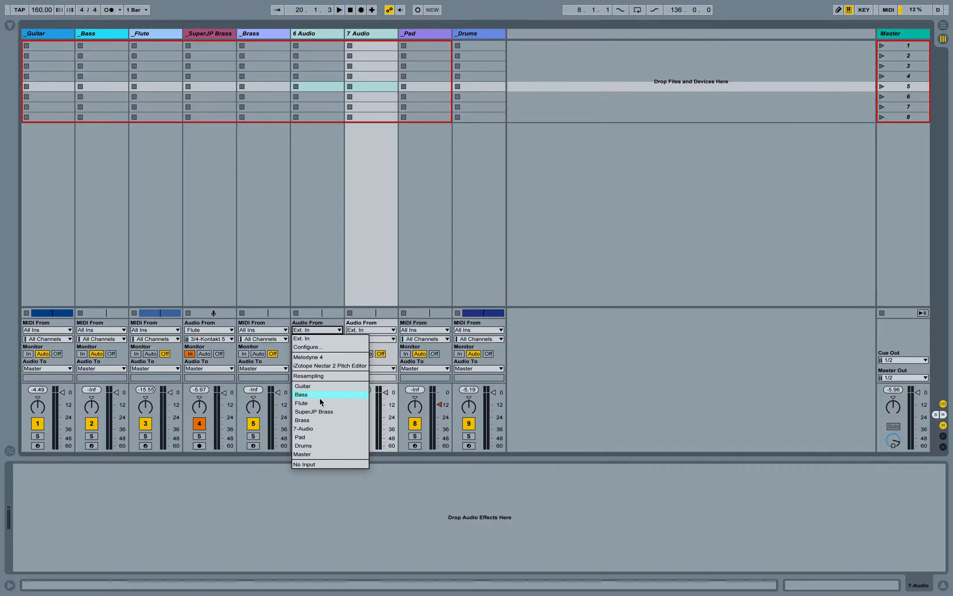
{"action": "left_click", "coordinate": [308, 420]}
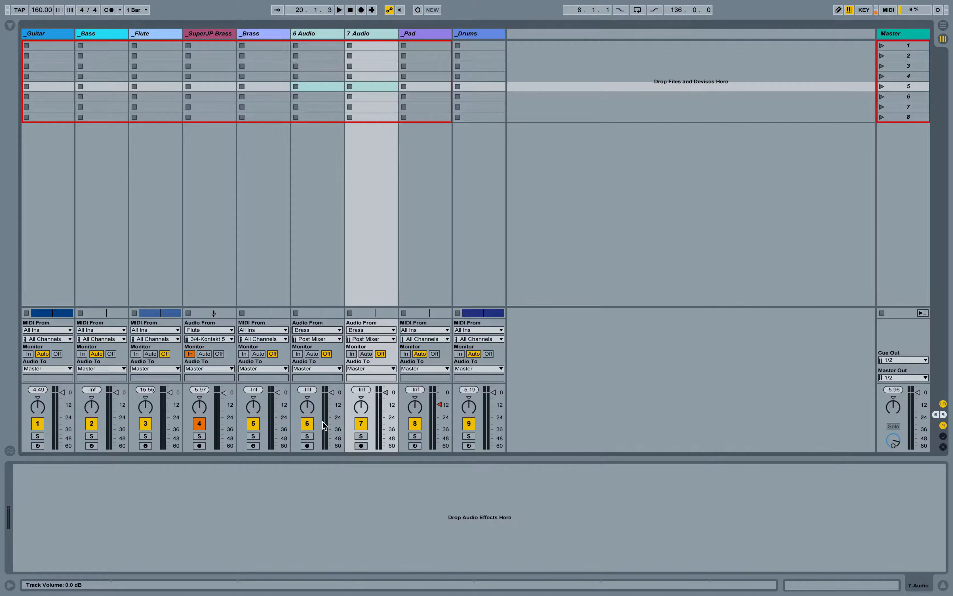
Step: Check the names of the second and third instruments in the _Brass track's Kontakt and hide the plug-in window again
{"action": "left_click", "coordinate": [325, 34]}
{"action": "left_click", "coordinate": [287, 36]}
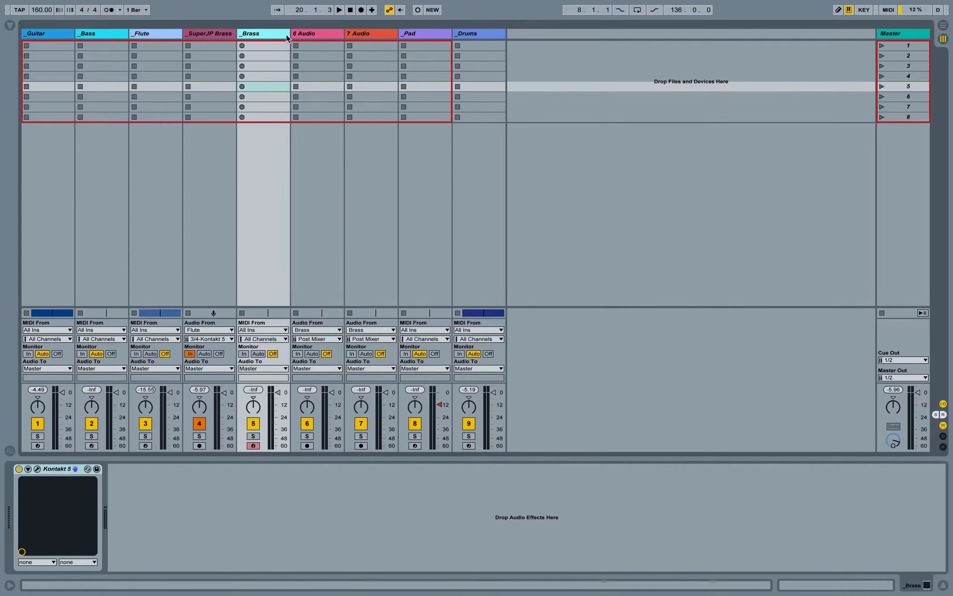
{"action": "left_click", "coordinate": [37, 469]}
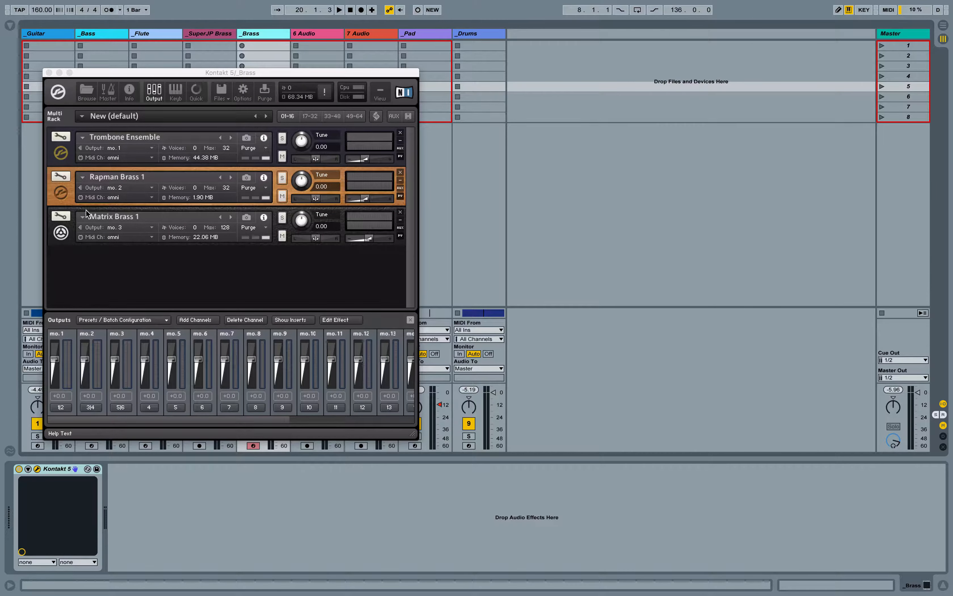
{"action": "left_click", "coordinate": [49, 72]}
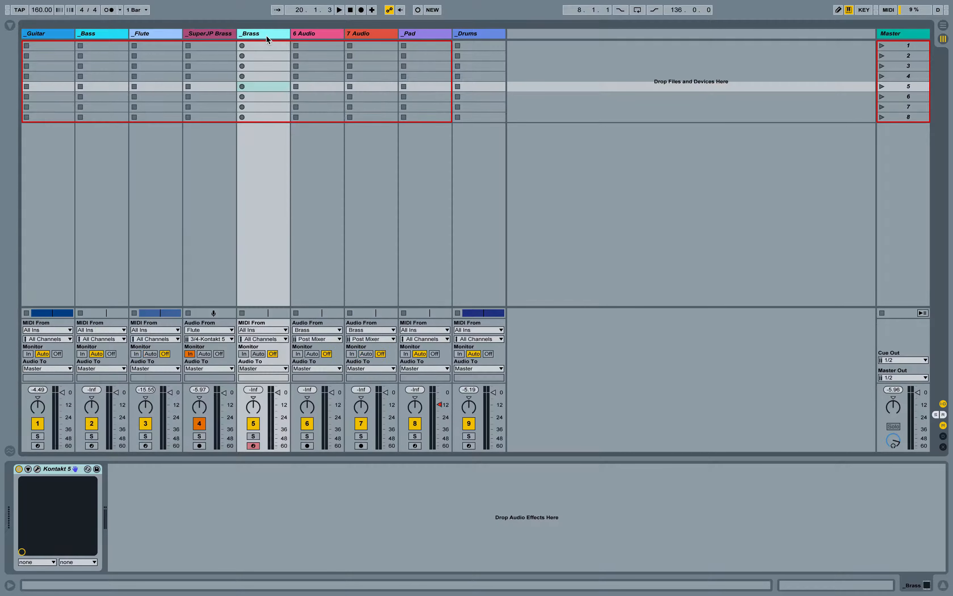
Step: Rename the two new audio tracks after _Brass to _Rapman Brass and _Matrix Brass
{"action": "left_click", "coordinate": [314, 36]}
{"action": "key", "text": "super+r"}
{"action": "type", "text": "_"}
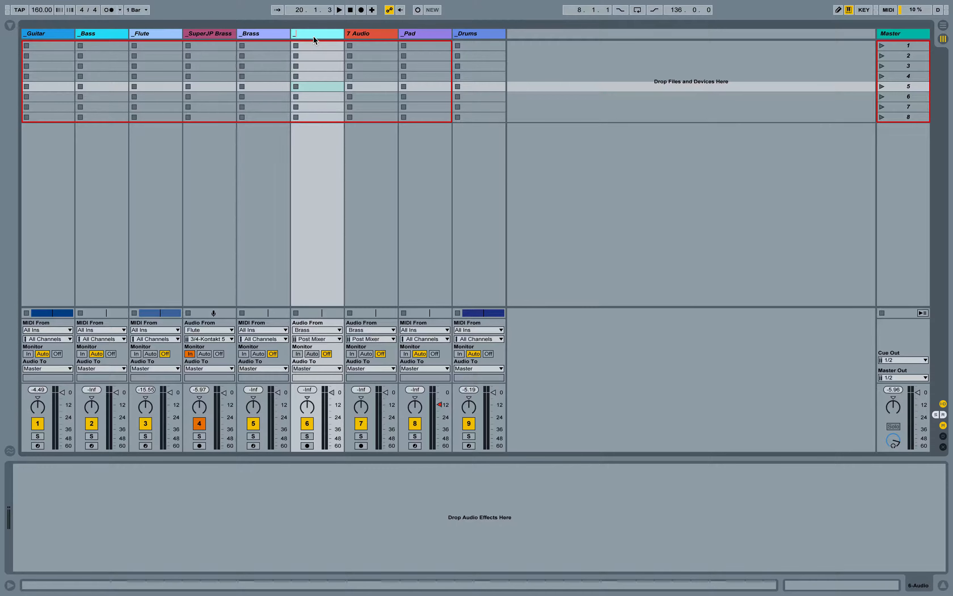
{"action": "type", "text": "Rapman Brass"}
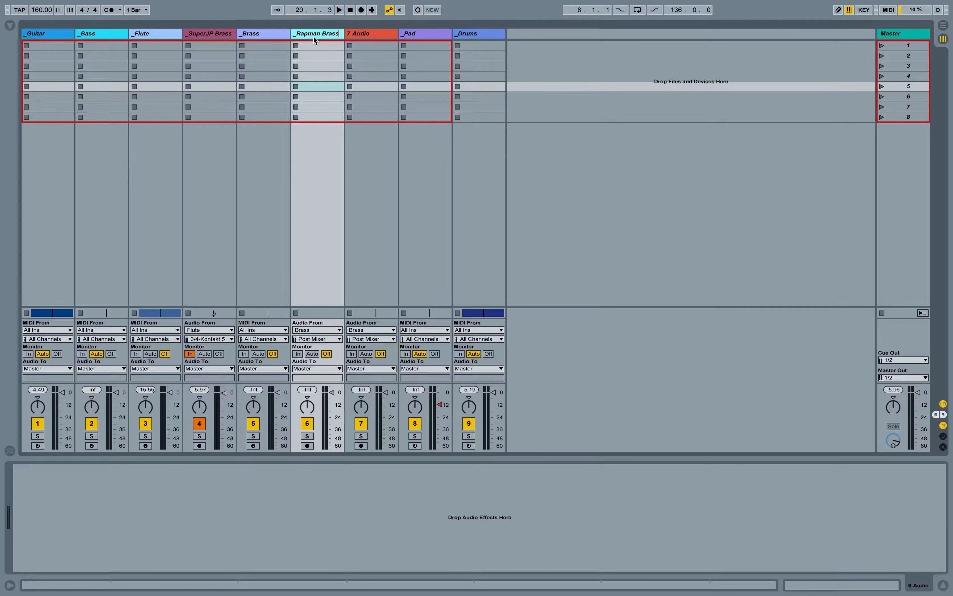
{"action": "key", "text": "Tab"}
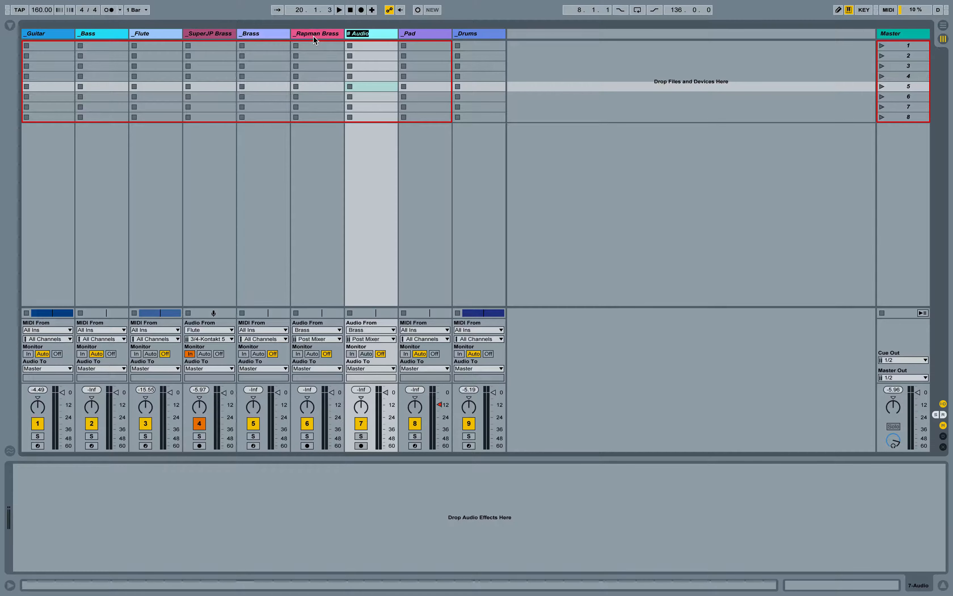
{"action": "type", "text": "_Matrix Brass"}
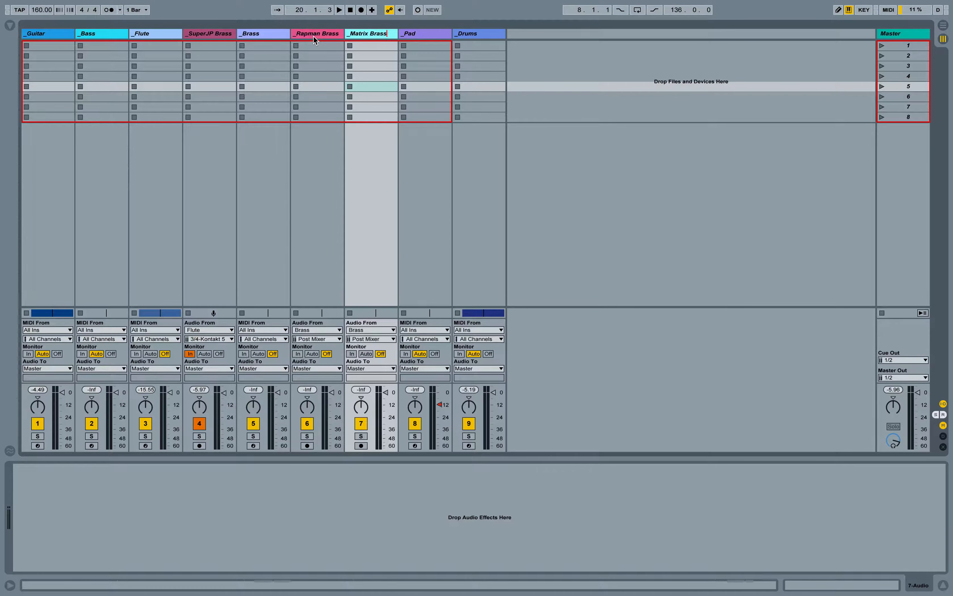
{"action": "key", "text": "Return"}
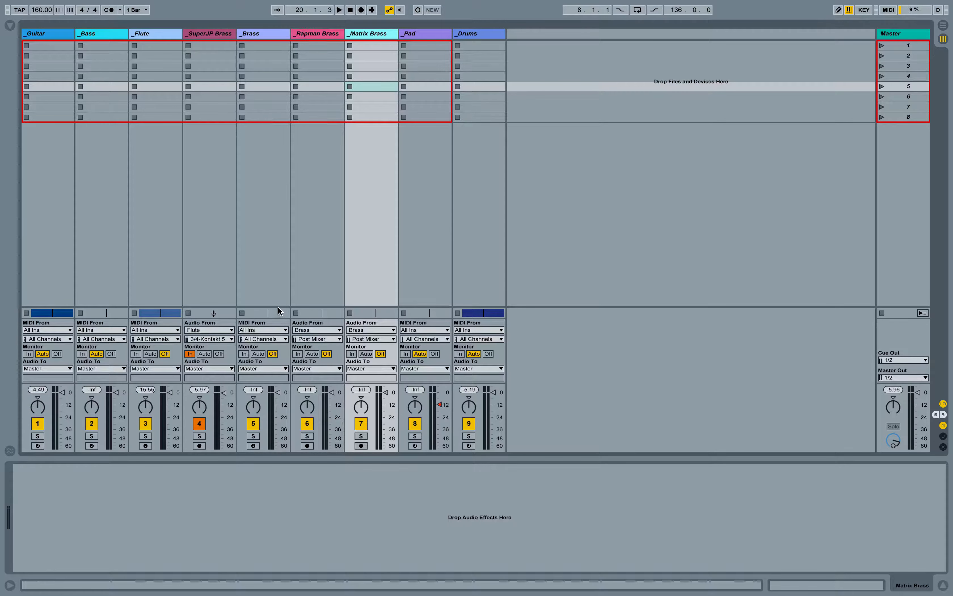
Step: Feed _Rapman Brass from 3/4-Kontakt 5 and _Matrix Brass from 5/6-Kontakt 5, with monitoring set to In on both tracks
{"action": "left_click", "coordinate": [321, 339]}
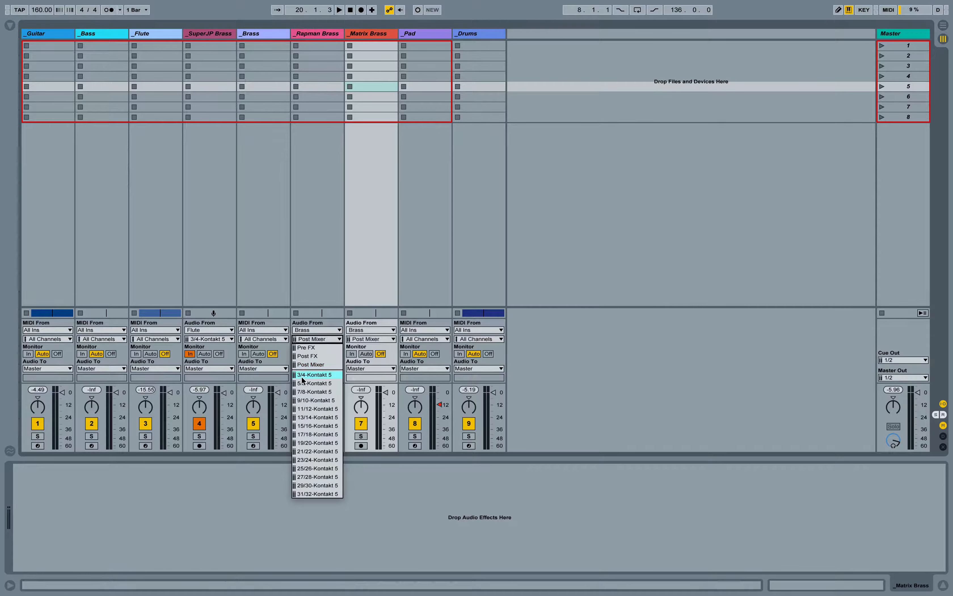
{"action": "left_click", "coordinate": [314, 379]}
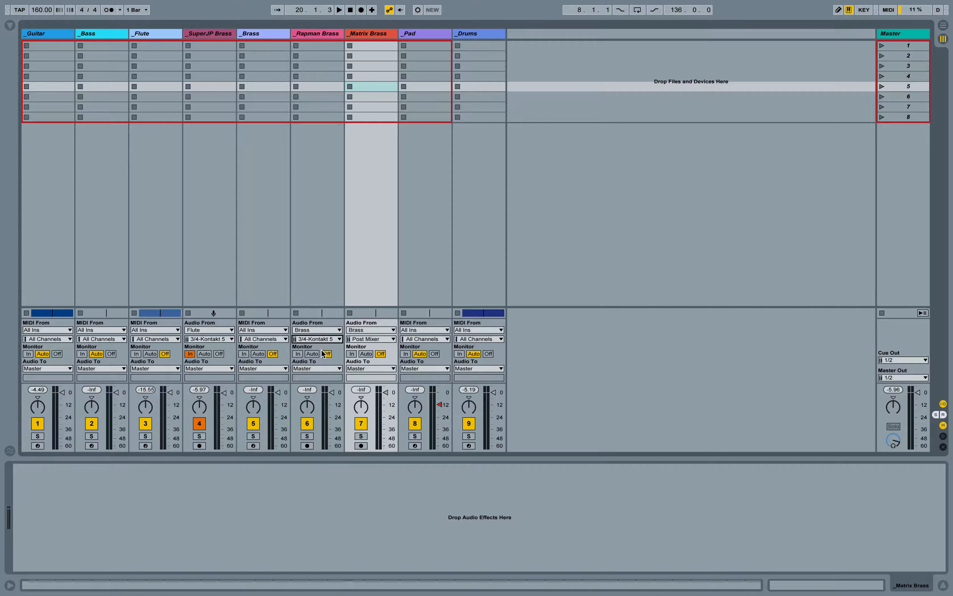
{"action": "left_click", "coordinate": [360, 340]}
{"action": "left_click", "coordinate": [369, 384]}
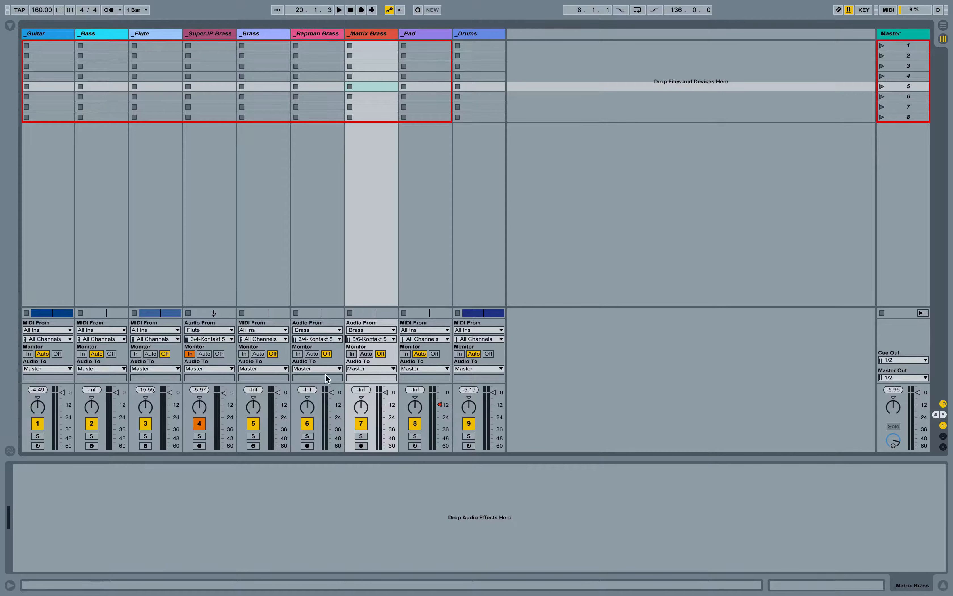
{"action": "left_click", "coordinate": [298, 355]}
{"action": "left_click", "coordinate": [351, 353]}
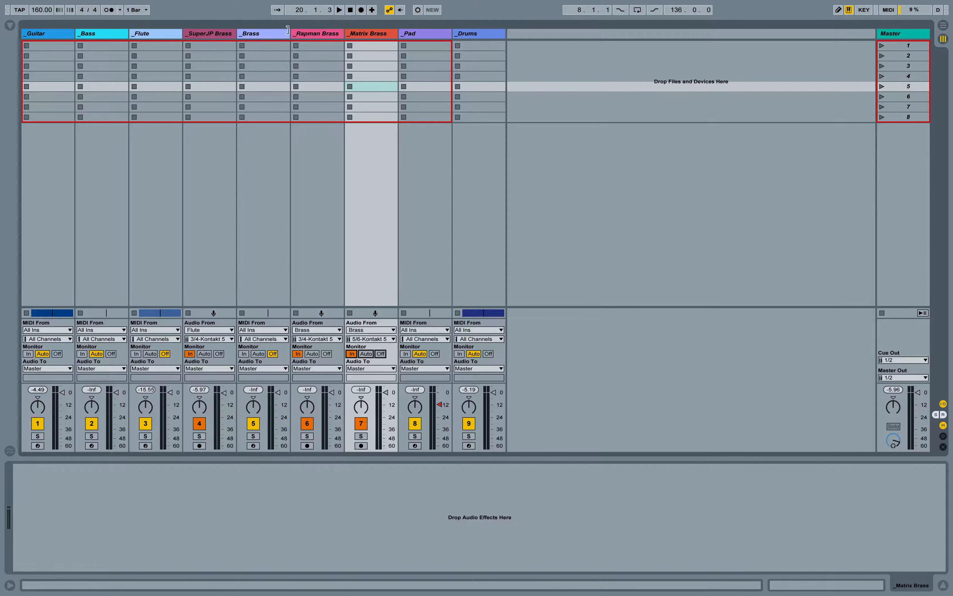
Step: Solo the _Brass, _Rapman Brass and _Matrix Brass tracks and play the arrangement from the trombones clip at Break_1
{"action": "left_click", "coordinate": [277, 172]}
{"action": "left_click", "coordinate": [254, 436]}
{"action": "left_click", "coordinate": [307, 437]}
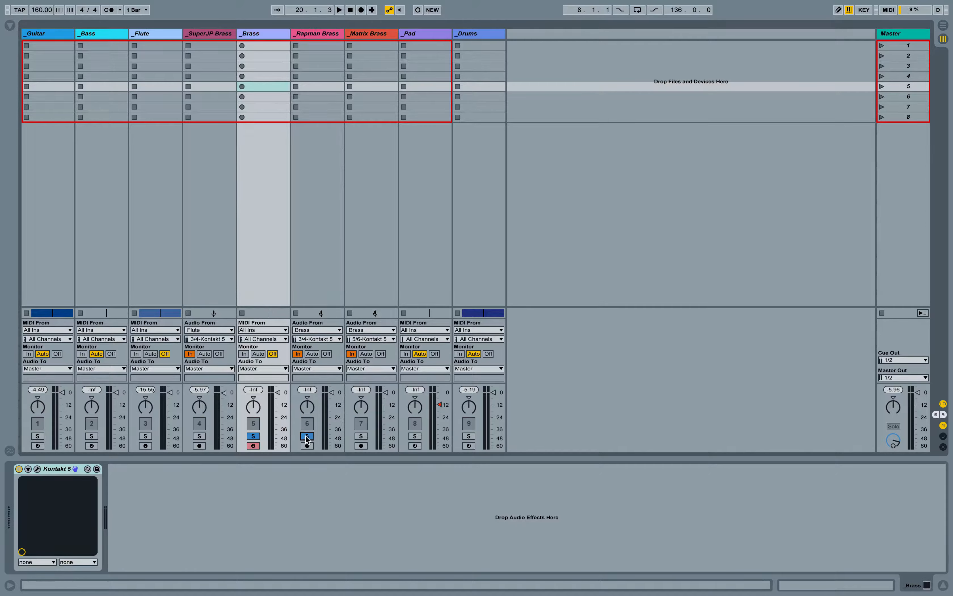
{"action": "left_click", "coordinate": [361, 436]}
{"action": "key", "text": "Tab"}
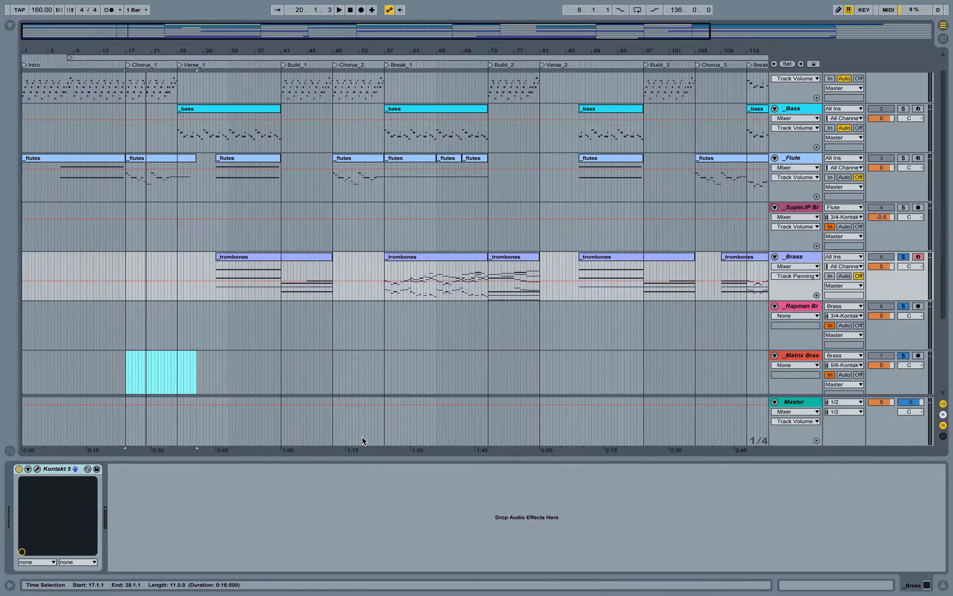
{"action": "left_click", "coordinate": [411, 255]}
{"action": "key", "text": "space"}
{"action": "key", "text": "Tab"}
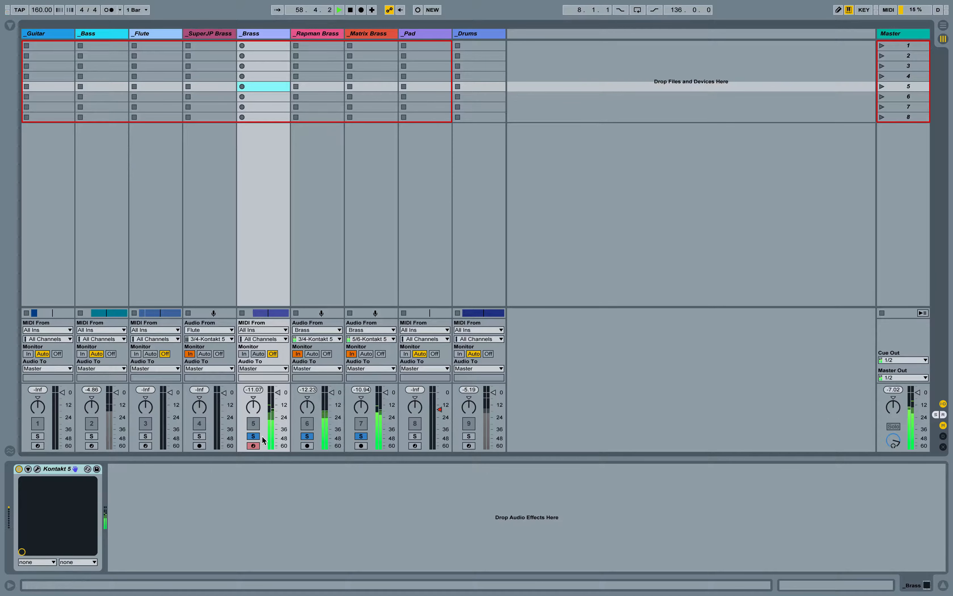
Step: Listen to _Matrix Brass, _Rapman Brass and _Brass soloed one at a time, clear the solo and stop playback
{"action": "left_click", "coordinate": [361, 436]}
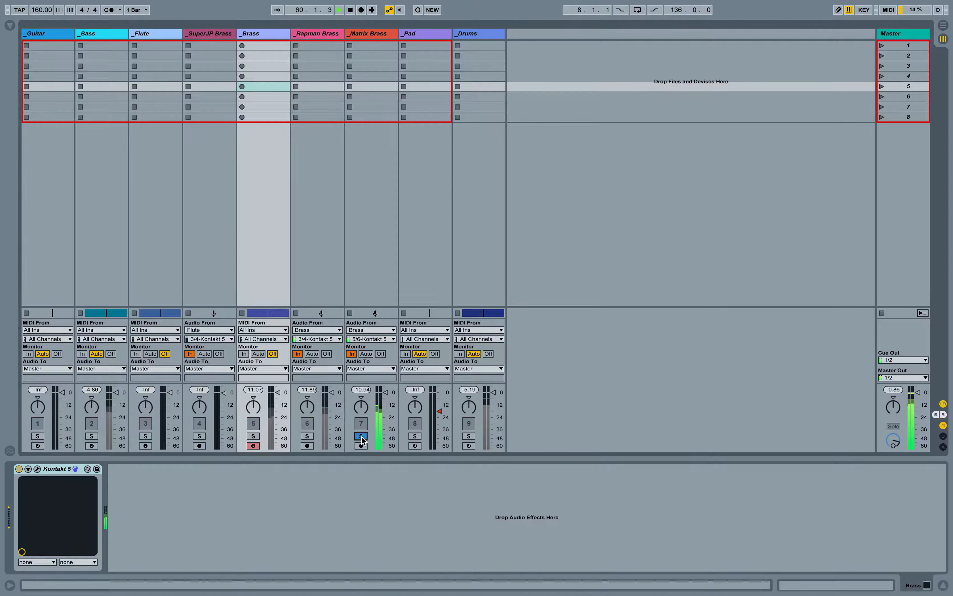
{"action": "left_click", "coordinate": [307, 436]}
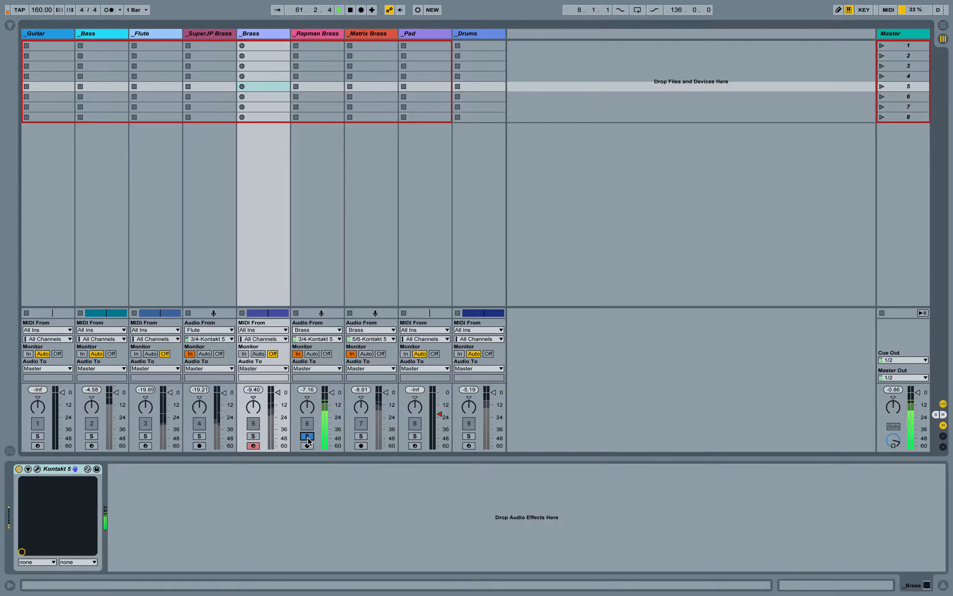
{"action": "left_click", "coordinate": [253, 436]}
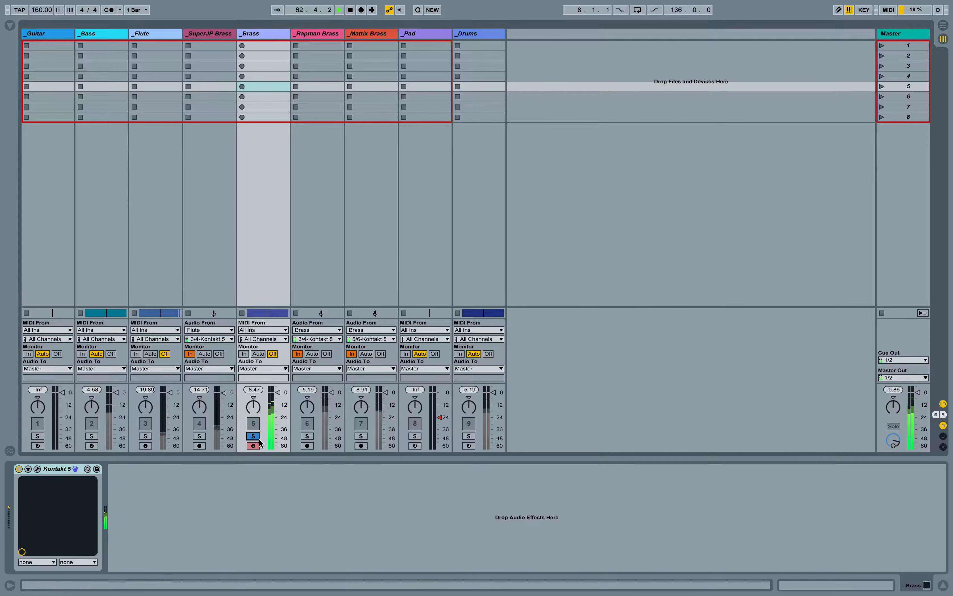
{"action": "left_click", "coordinate": [254, 437]}
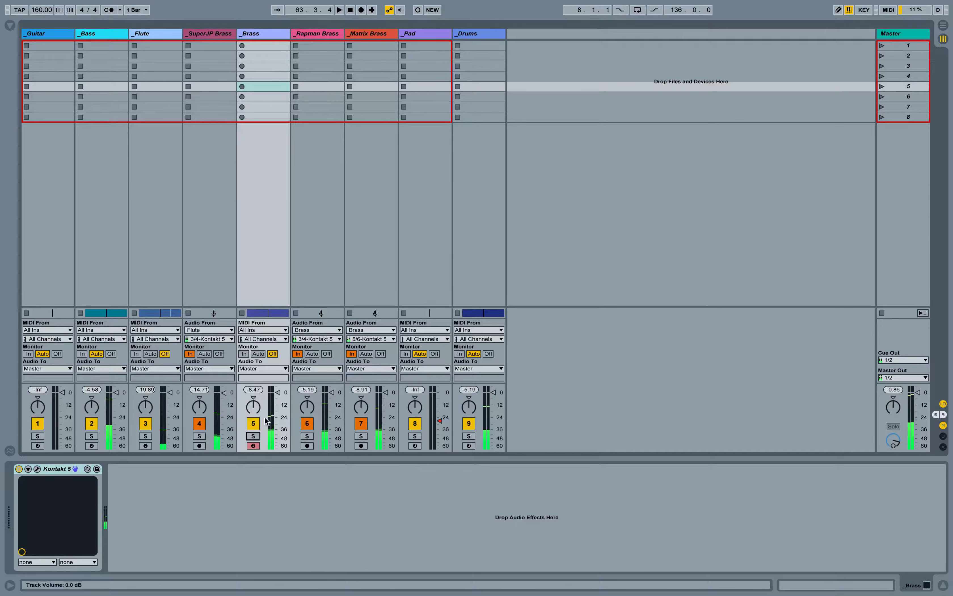
Step: Look at the Massive instrument on the _Pad track and close its window again
{"action": "left_click", "coordinate": [409, 36]}
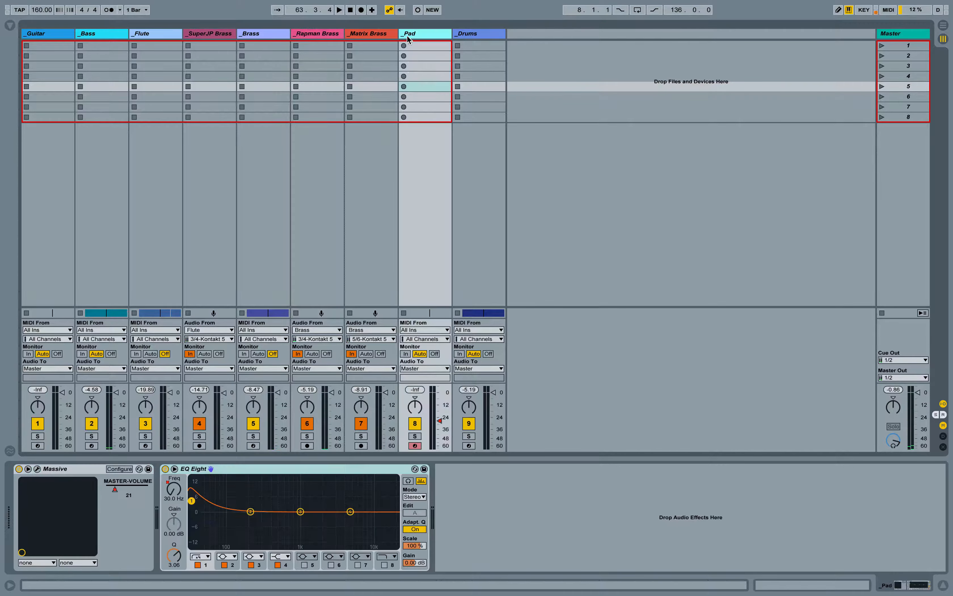
{"action": "left_click", "coordinate": [37, 470]}
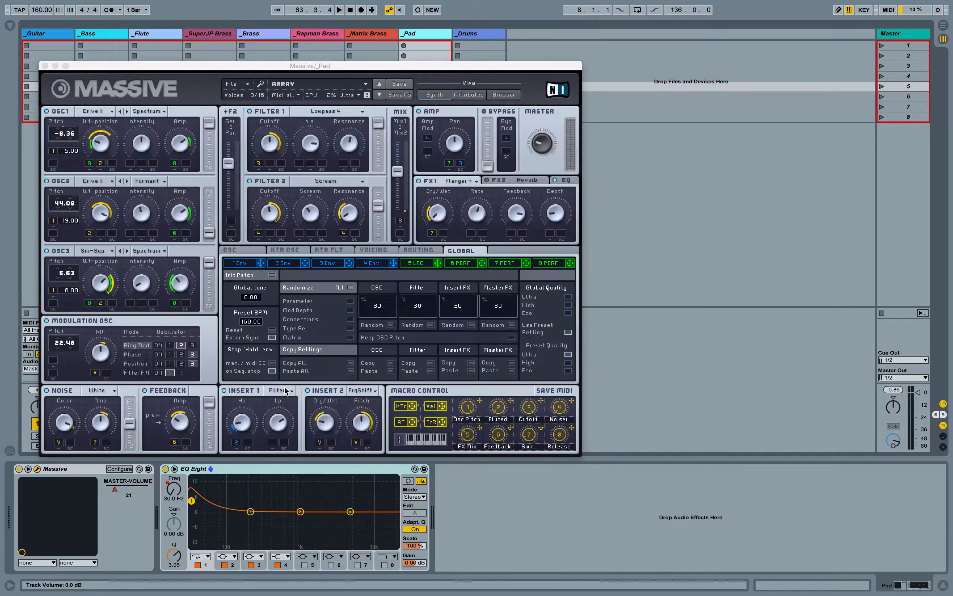
{"action": "left_click", "coordinate": [45, 66]}
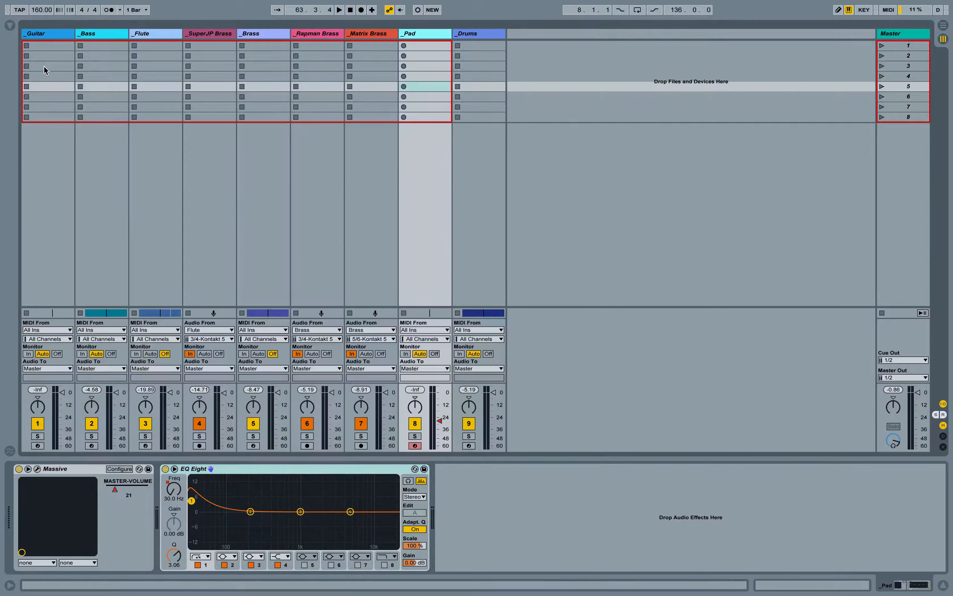
Step: Loop the last _drums clip before the Outro, solo the _Drums track and start playback
{"action": "left_click", "coordinate": [487, 33]}
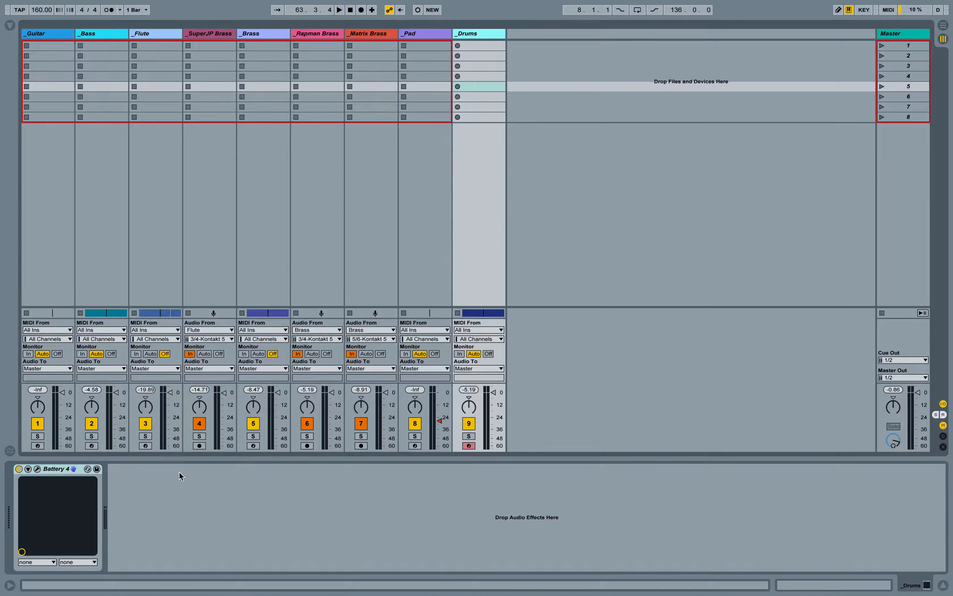
{"action": "key", "text": "Tab"}
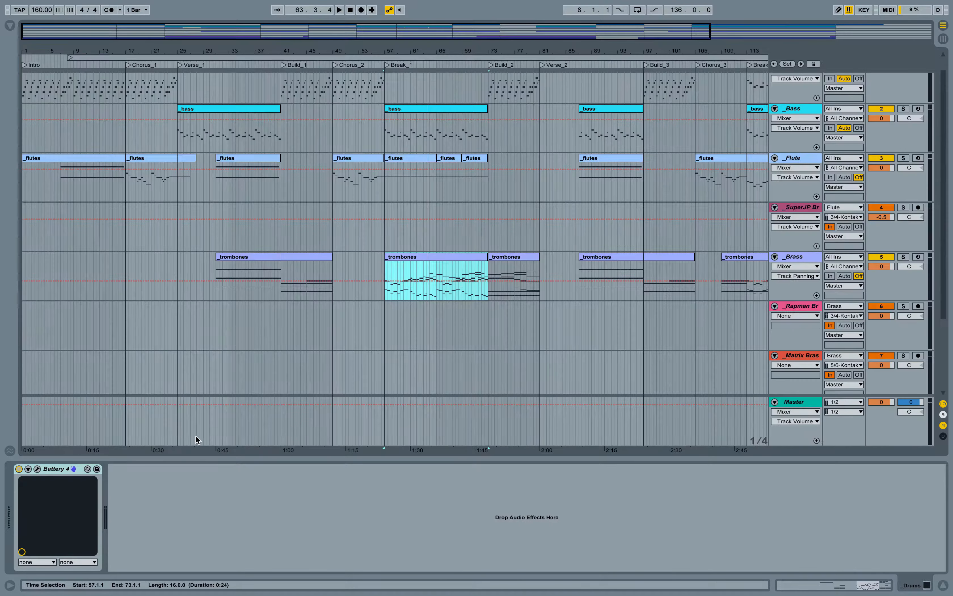
{"action": "scroll", "coordinate": [458, 311], "scroll_direction": "down", "scroll_amount": 5}
{"action": "scroll", "coordinate": [458, 311], "scroll_direction": "right", "scroll_amount": 10}
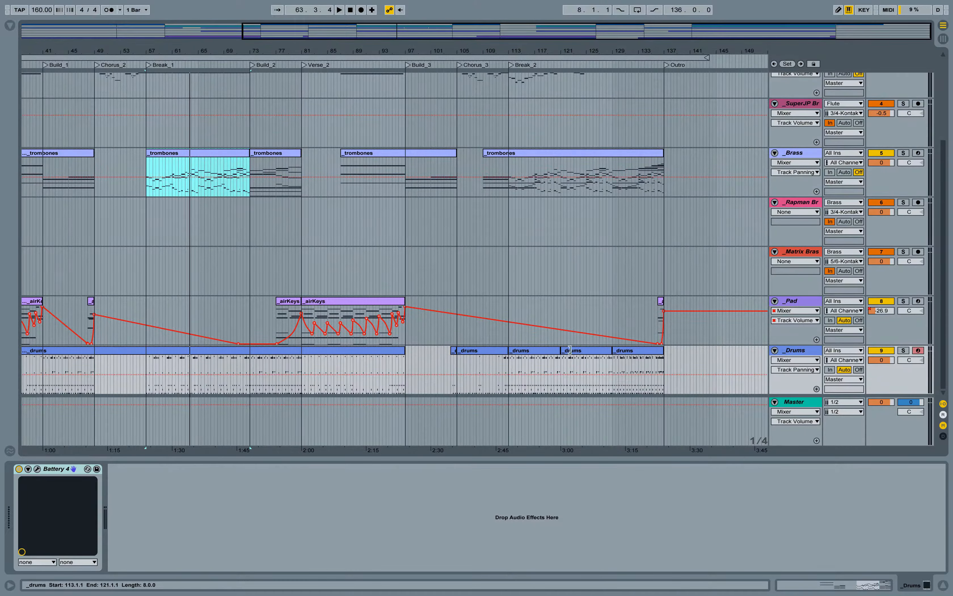
{"action": "left_click", "coordinate": [627, 354]}
{"action": "key", "text": "ctrl+l"}
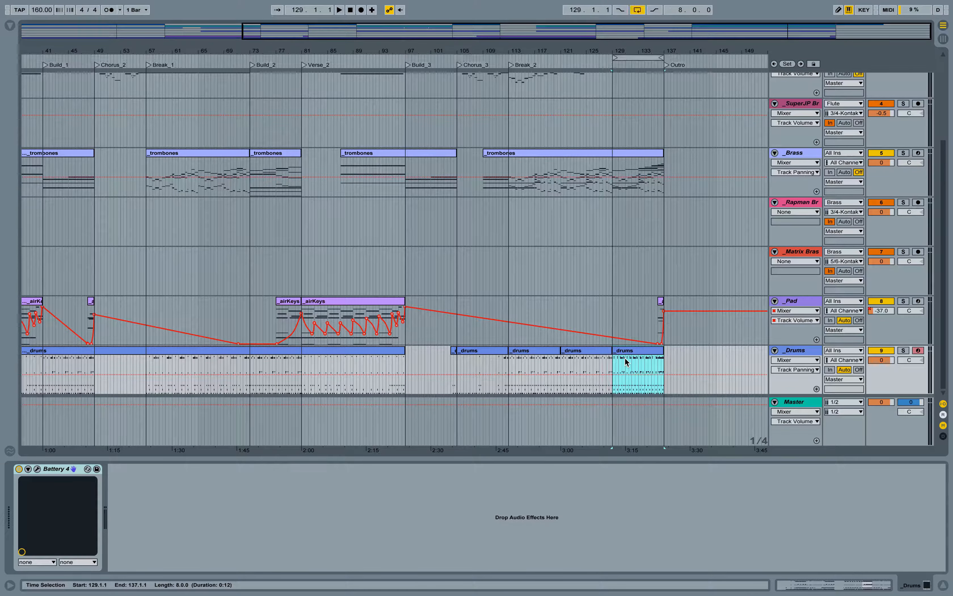
{"action": "left_click", "coordinate": [904, 351]}
{"action": "key", "text": "Tab"}
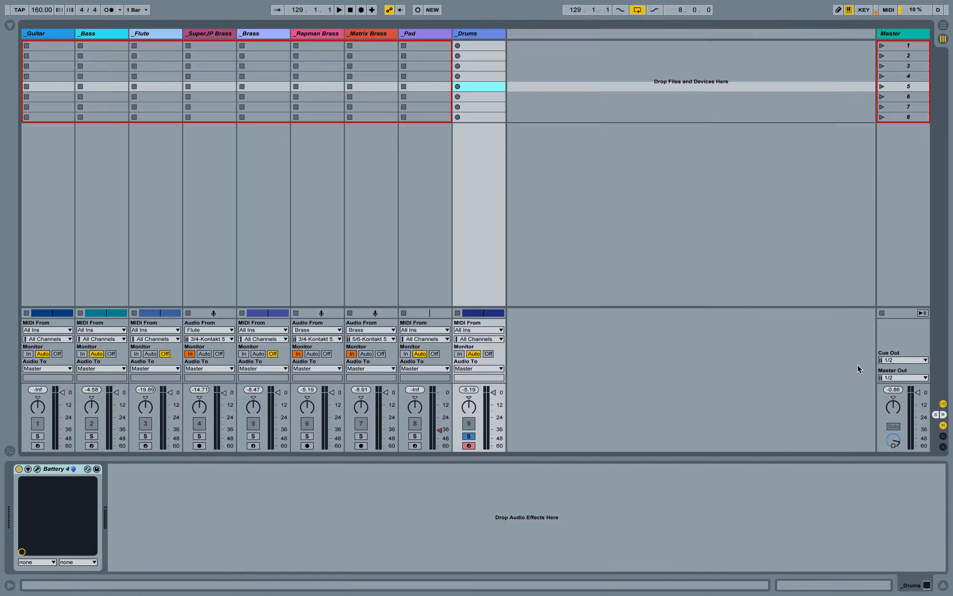
{"action": "key", "text": "space"}
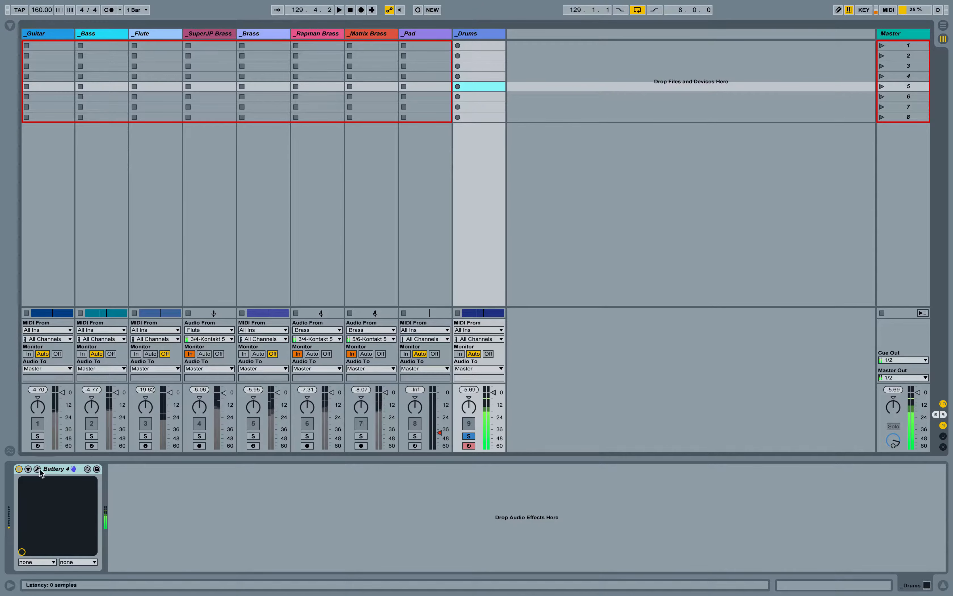
Step: Open Battery 4 on the _Drums track and play the loop to see which cells are triggered
{"action": "left_click", "coordinate": [37, 469]}
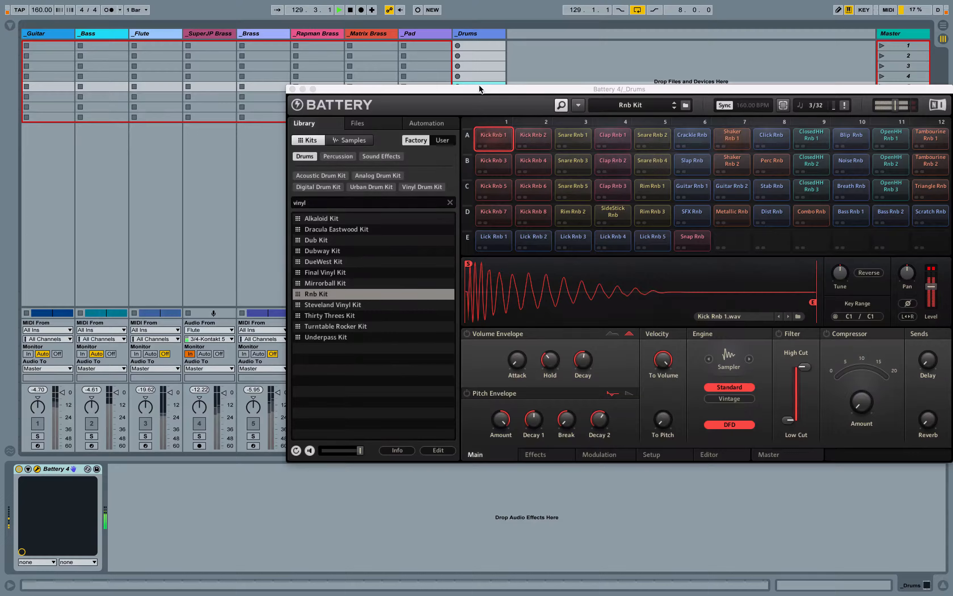
{"action": "left_click_drag", "start_coordinate": [479, 86], "coordinate": [284, 68]}
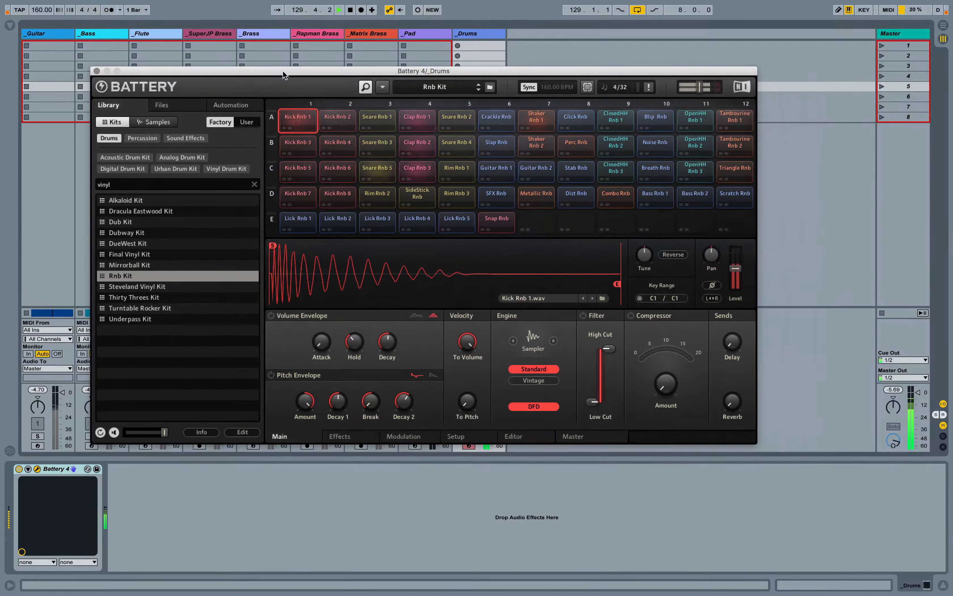
{"action": "key", "text": "space"}
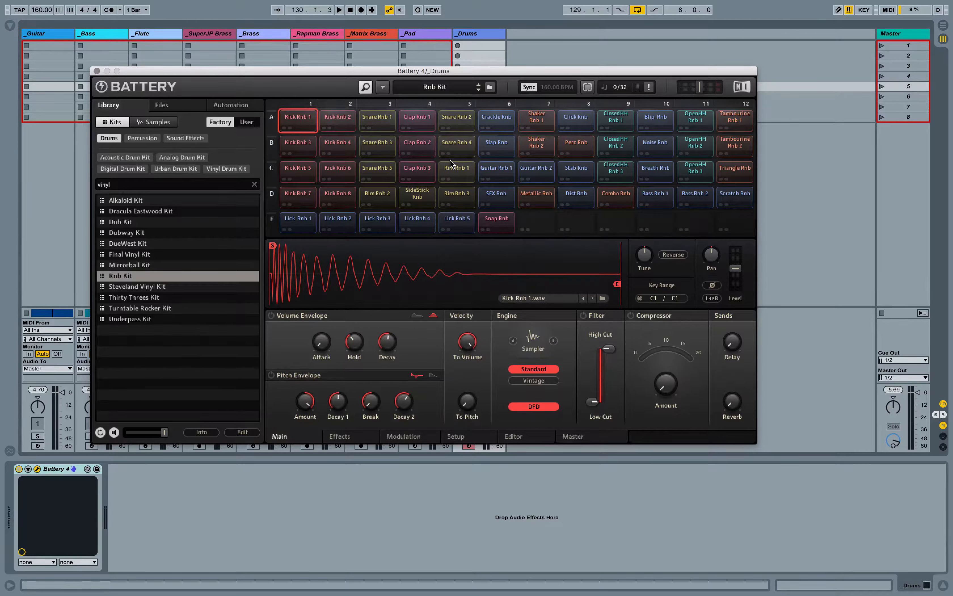
{"action": "key", "text": "space"}
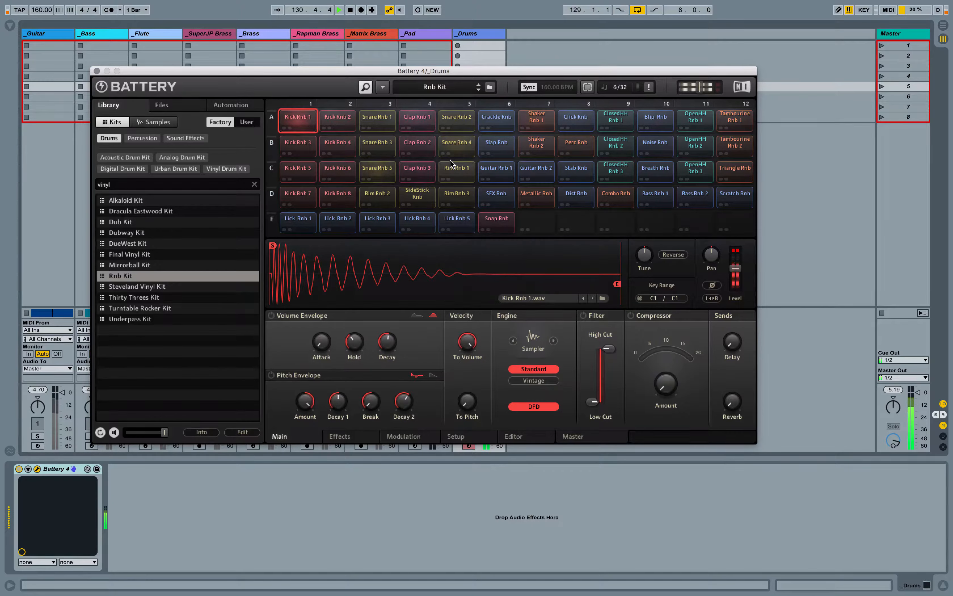
{"action": "key", "text": "space"}
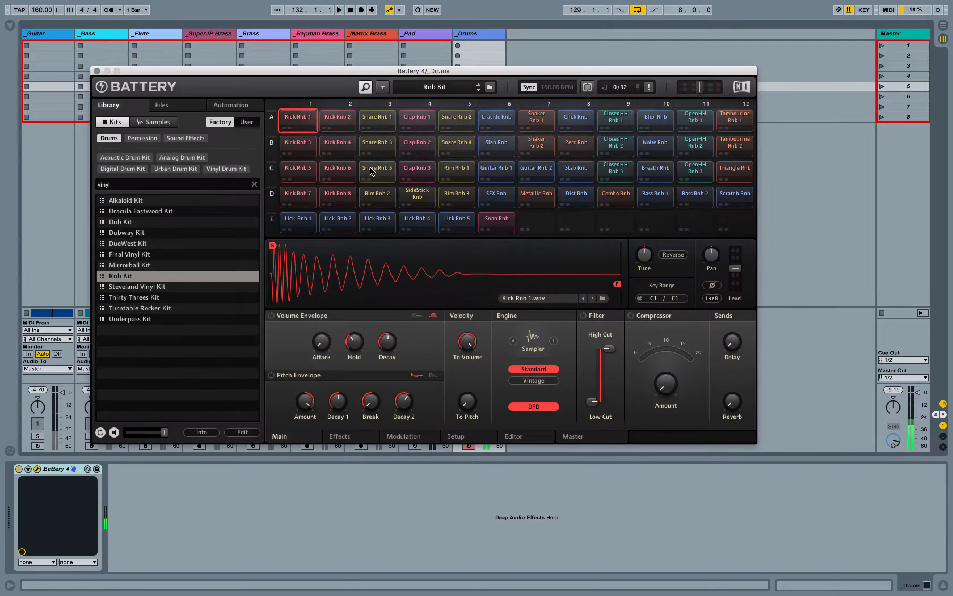
{"action": "left_click", "coordinate": [371, 171]}
Step: Route the output of the Kick Rnb 1 cell to the direct out St 1/2
{"action": "left_click", "coordinate": [293, 118]}
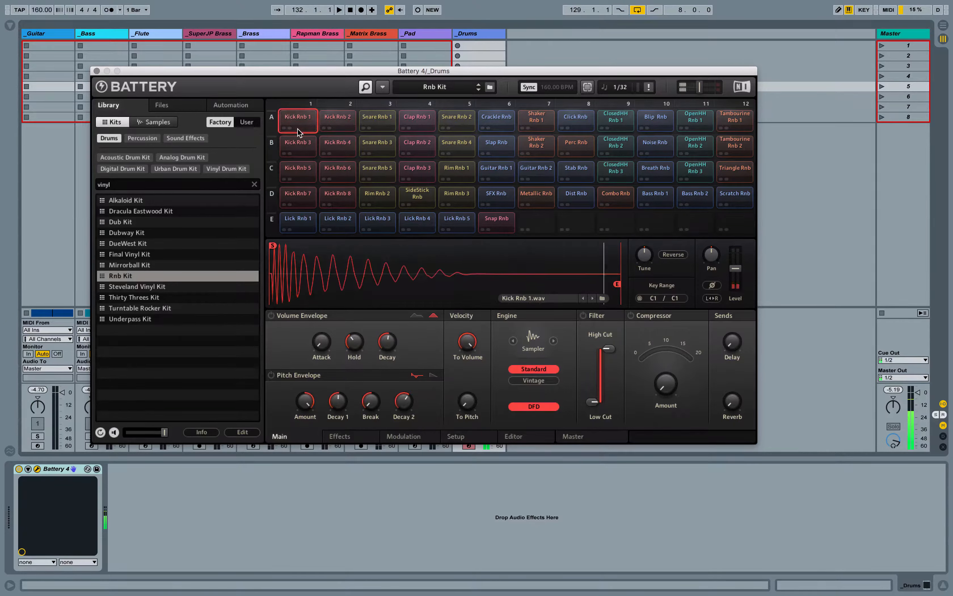
{"action": "right_click", "coordinate": [293, 118]}
{"action": "mouse_move", "coordinate": [338, 246]}
{"action": "mouse_move", "coordinate": [418, 266]}
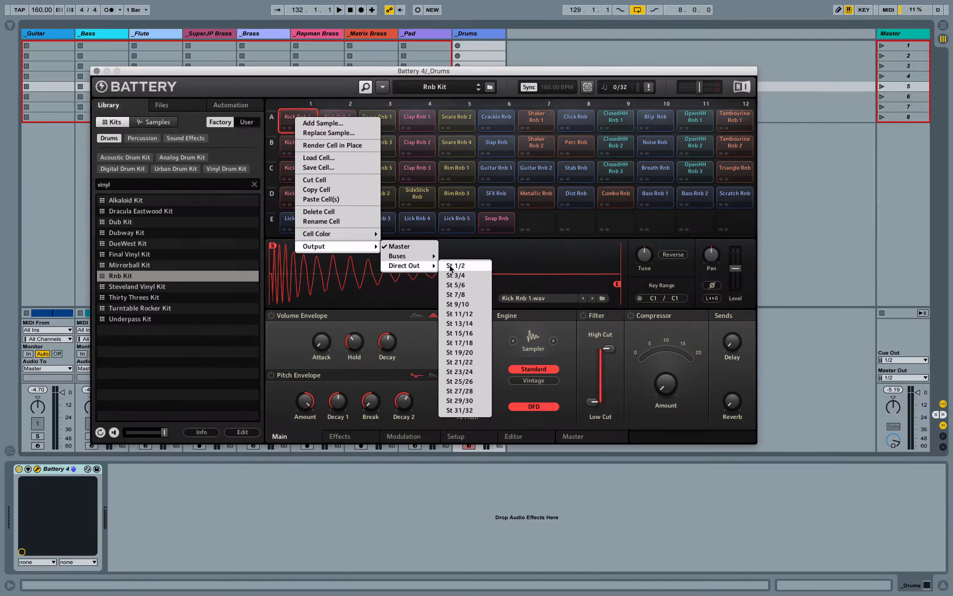
{"action": "left_click", "coordinate": [451, 267]}
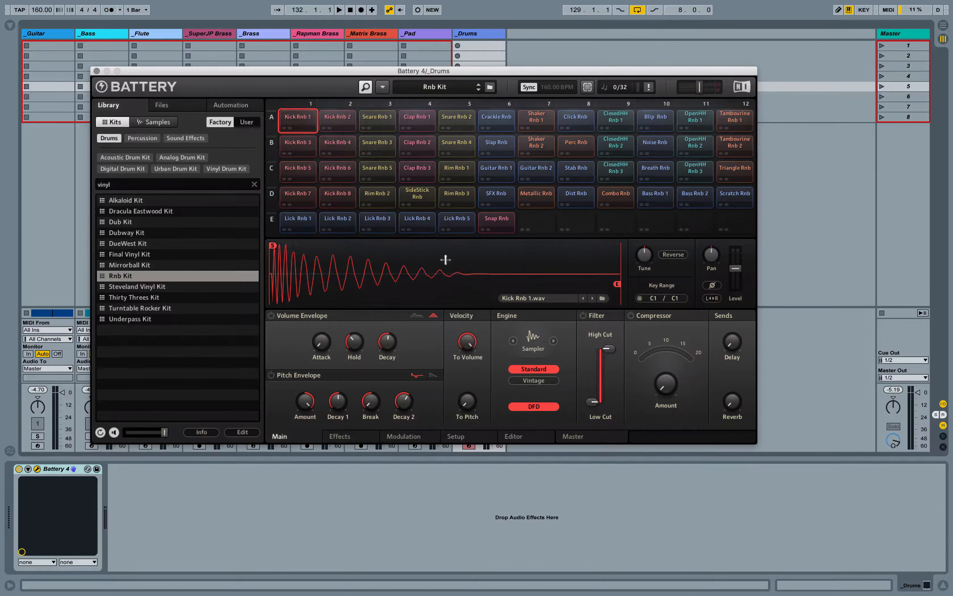
Step: Route the output of the Snare Rnb 5 cell to the next unused direct out
{"action": "left_click", "coordinate": [377, 173]}
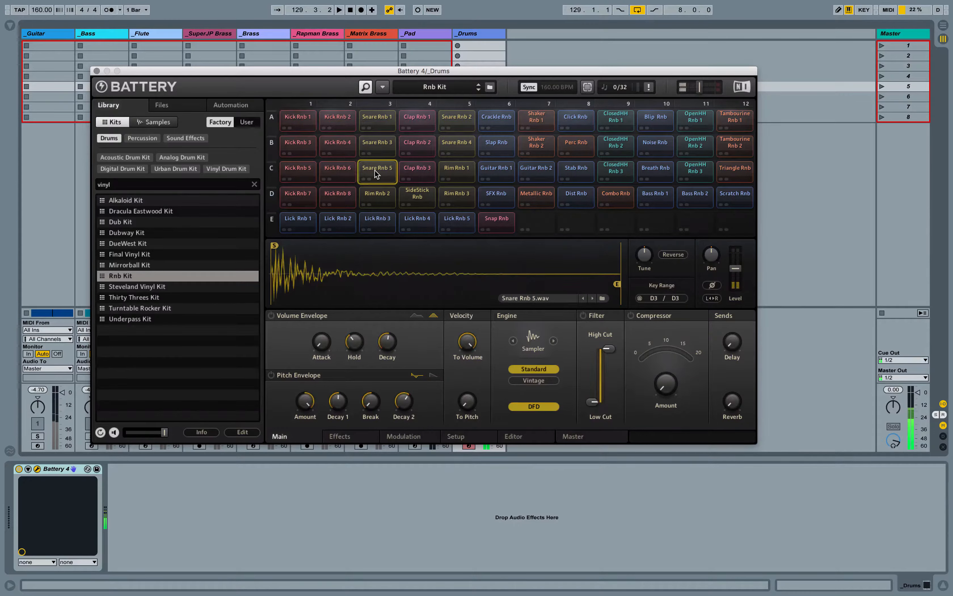
{"action": "right_click", "coordinate": [375, 172]}
{"action": "mouse_move", "coordinate": [455, 303]}
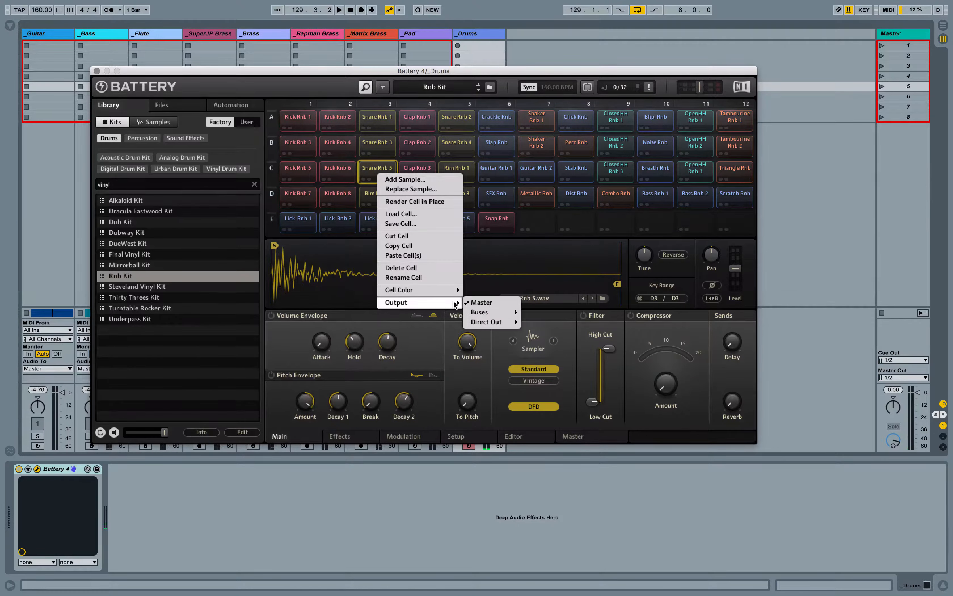
{"action": "mouse_move", "coordinate": [500, 322]}
{"action": "left_click", "coordinate": [551, 303]}
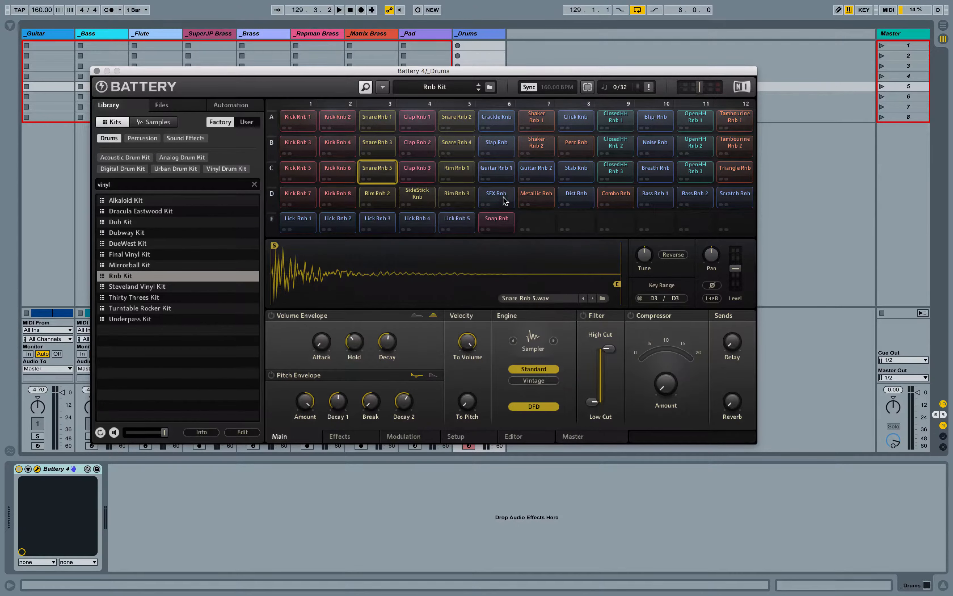
Step: Play the loop briefly to spot the triggered cells and route the Snare Rnb 4 cell to the next unused direct out
{"action": "key", "text": "space"}
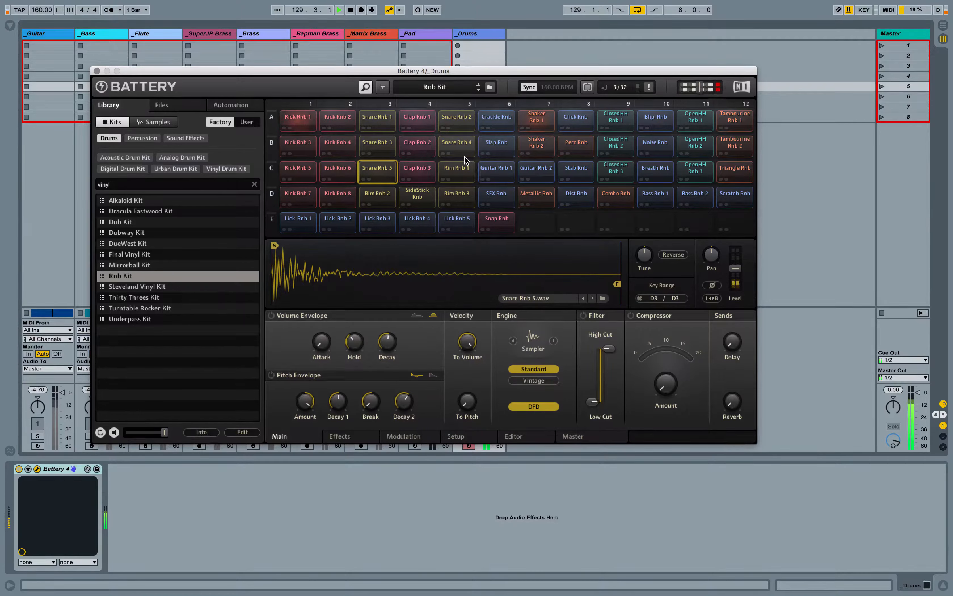
{"action": "key", "text": "space"}
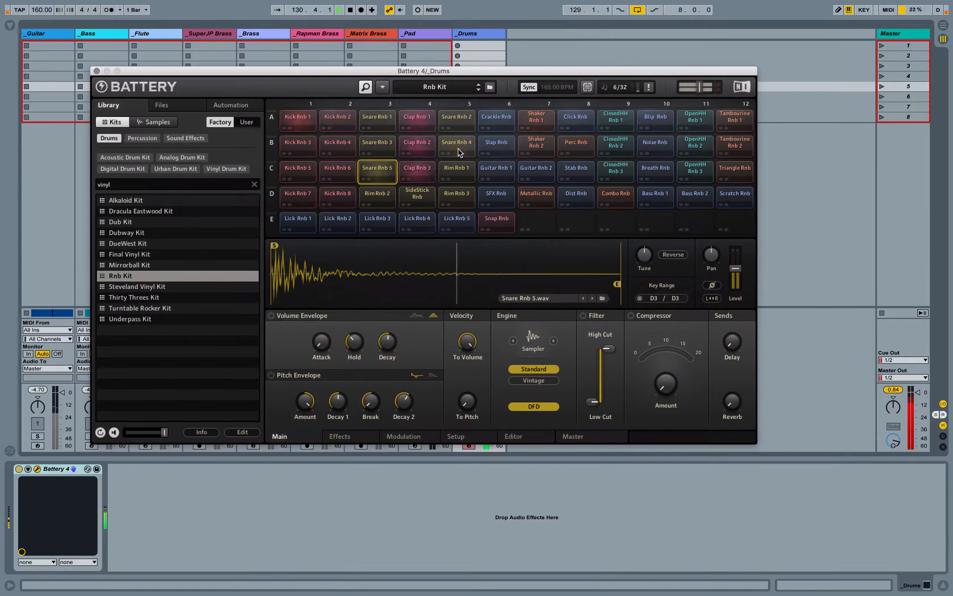
{"action": "right_click", "coordinate": [453, 149]}
{"action": "mouse_move", "coordinate": [479, 278]}
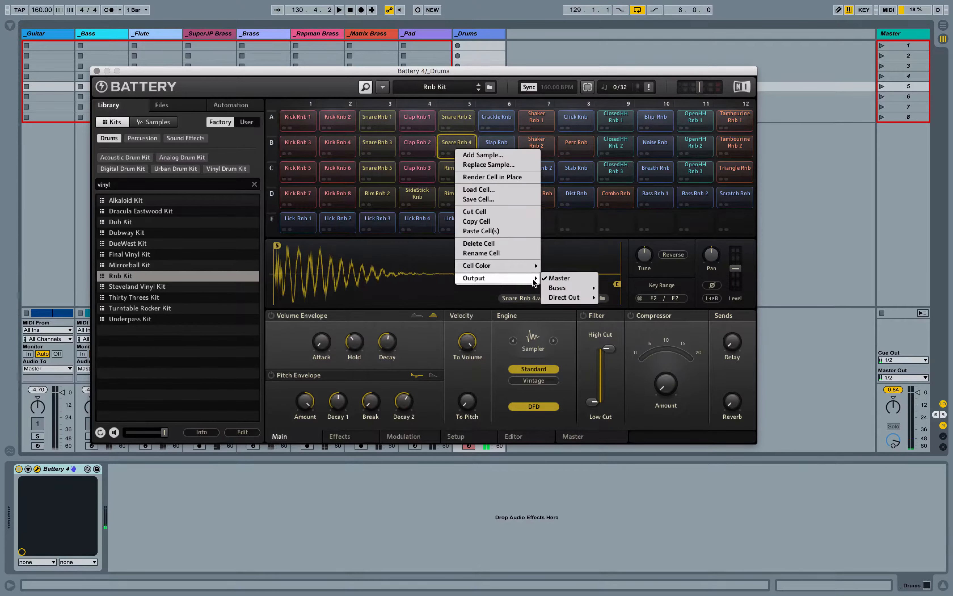
{"action": "mouse_move", "coordinate": [568, 298]}
{"action": "left_click", "coordinate": [617, 314]}
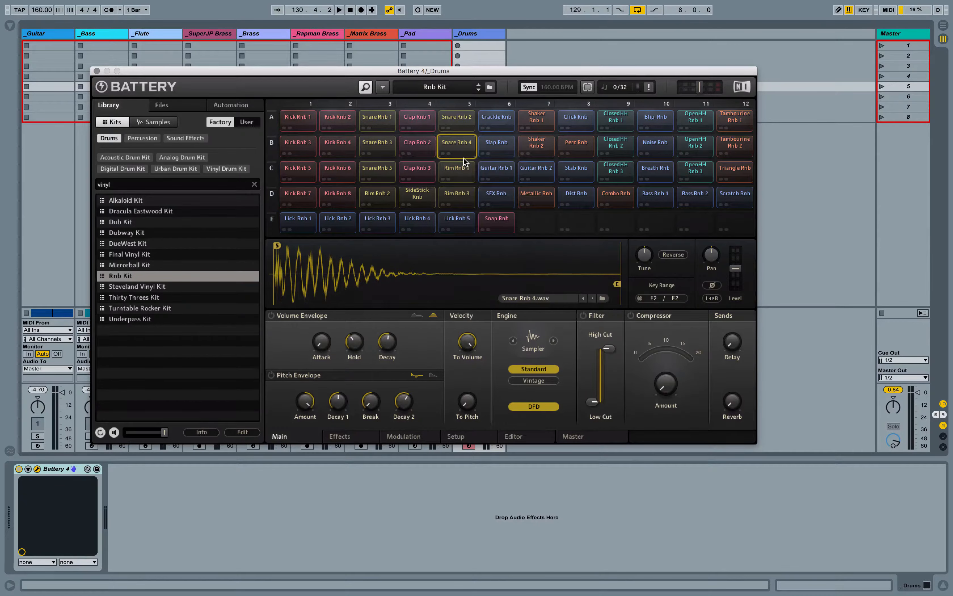
Step: Route the Clap Rnb 1 and Clap Rnb 2 cells each to their own unused direct out
{"action": "right_click", "coordinate": [410, 124]}
{"action": "mouse_move", "coordinate": [473, 253]}
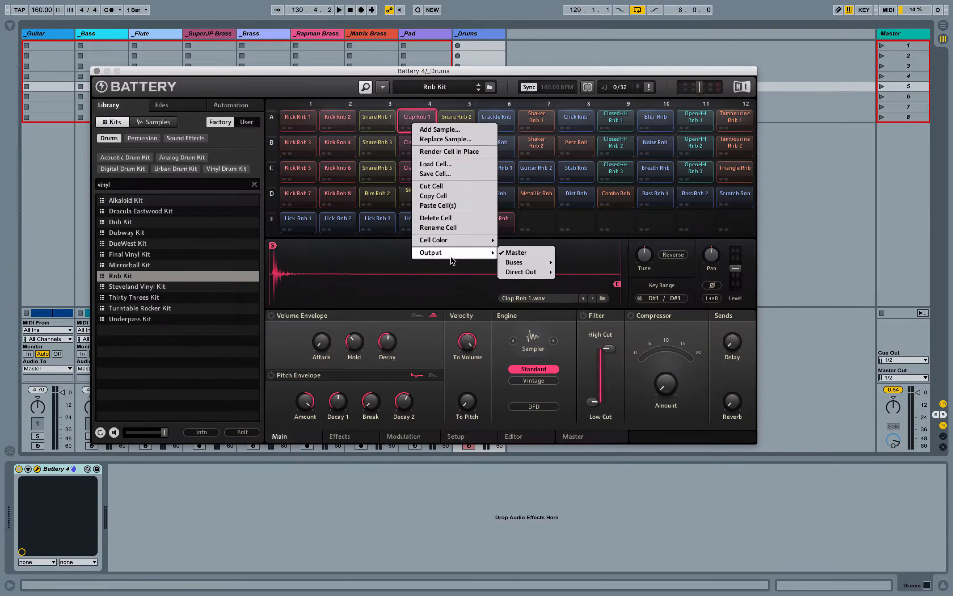
{"action": "mouse_move", "coordinate": [524, 272]}
{"action": "left_click", "coordinate": [584, 282]}
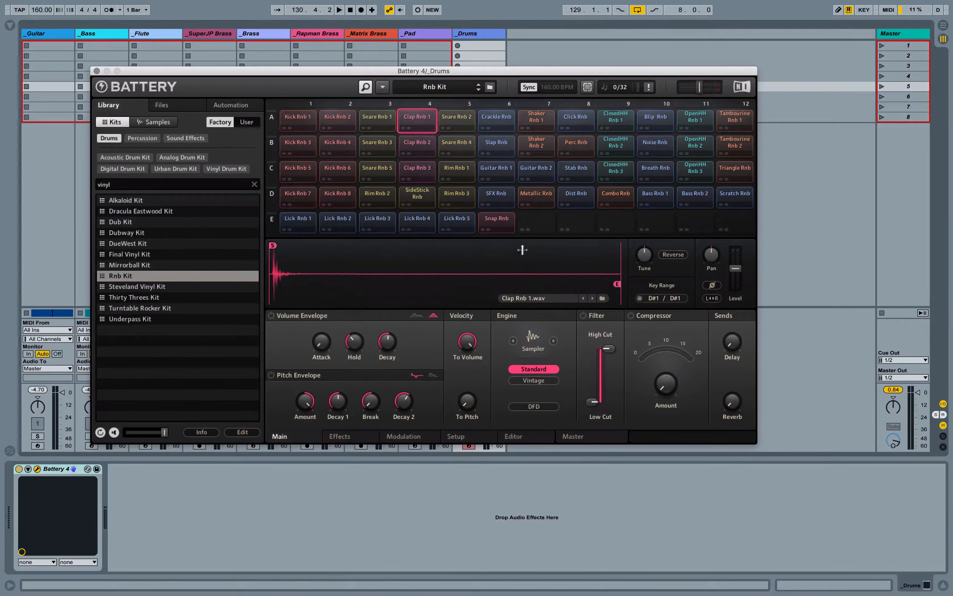
{"action": "right_click", "coordinate": [414, 152]}
{"action": "mouse_move", "coordinate": [456, 285]}
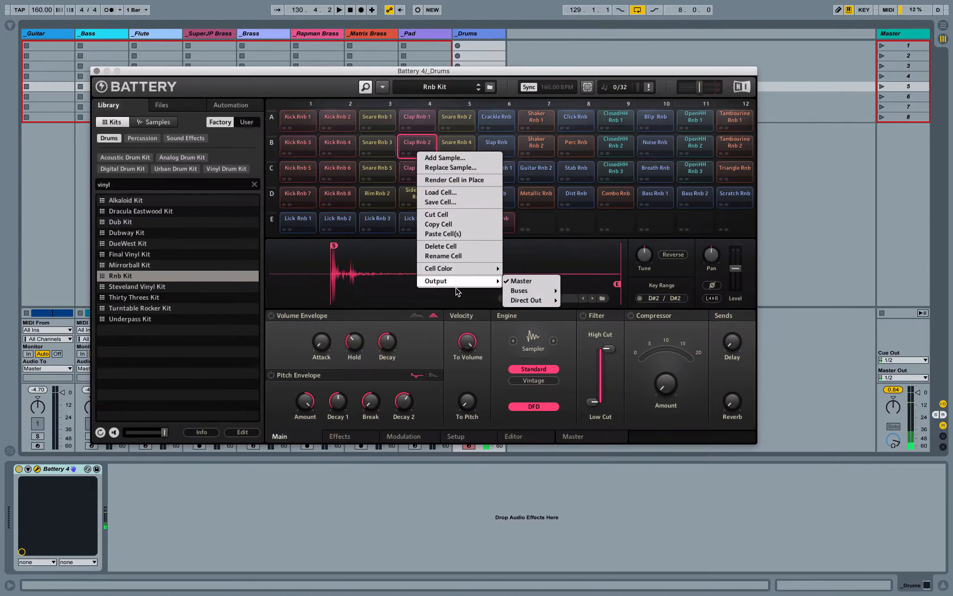
{"action": "mouse_move", "coordinate": [532, 299]}
{"action": "left_click", "coordinate": [596, 334]}
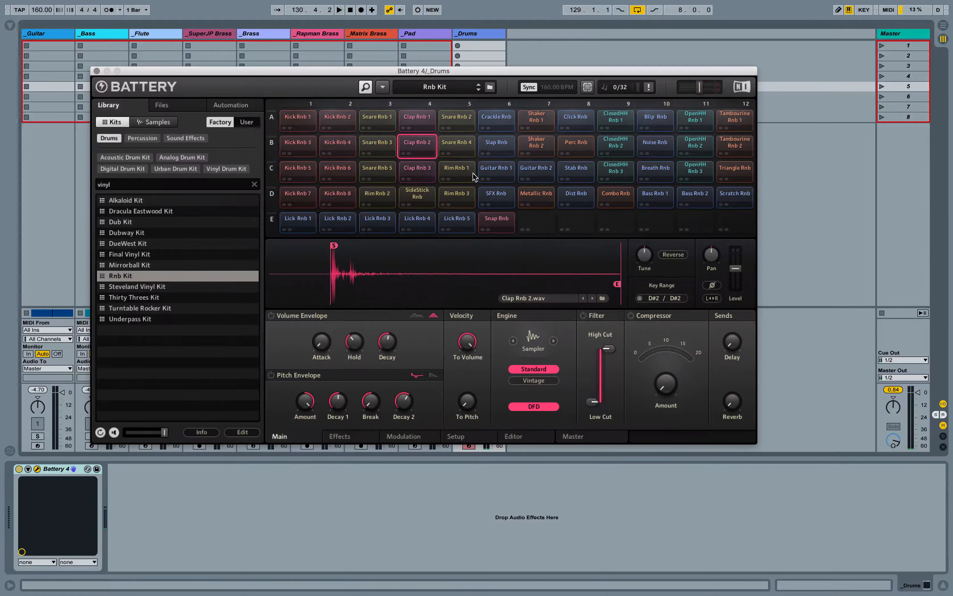
Step: Route the output of the Clap Rnb 3 cell to the next unused direct out
{"action": "left_click", "coordinate": [421, 170]}
{"action": "right_click", "coordinate": [422, 169]}
{"action": "mouse_move", "coordinate": [469, 299]}
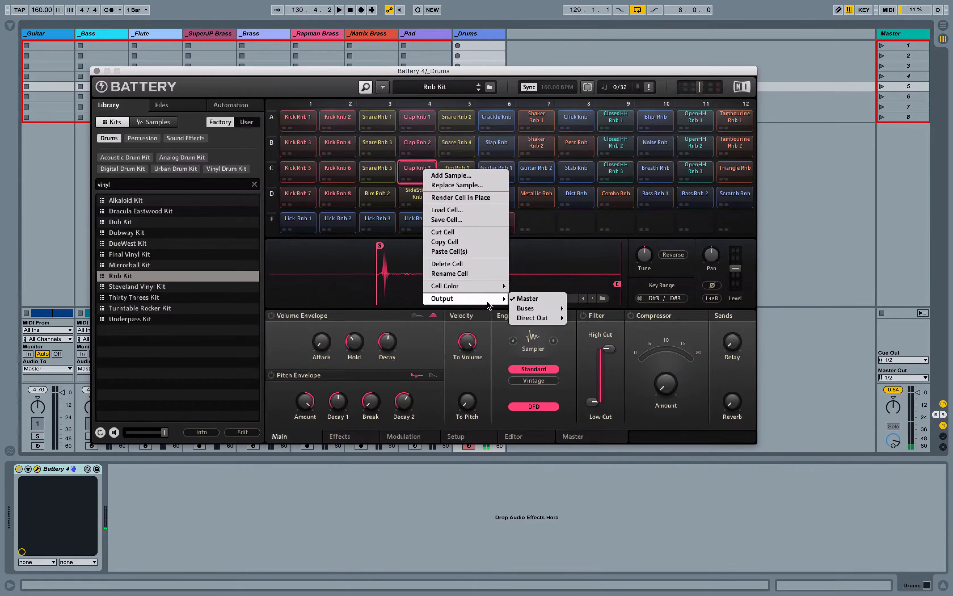
{"action": "mouse_move", "coordinate": [563, 319]}
{"action": "left_click", "coordinate": [599, 342]}
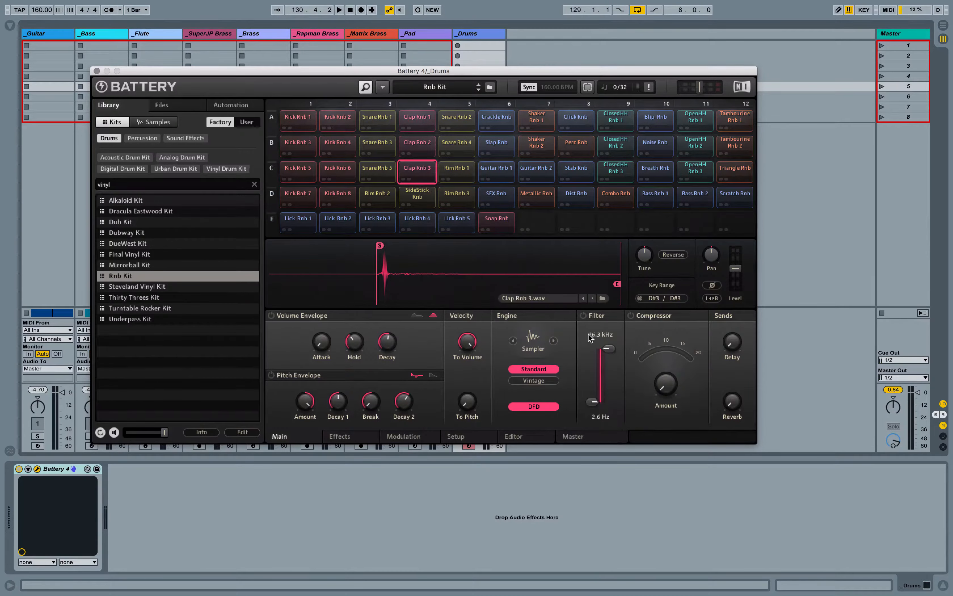
Step: Route the output of the Shaker Rnb 1 cell to the direct out St 13/14
{"action": "left_click", "coordinate": [522, 120]}
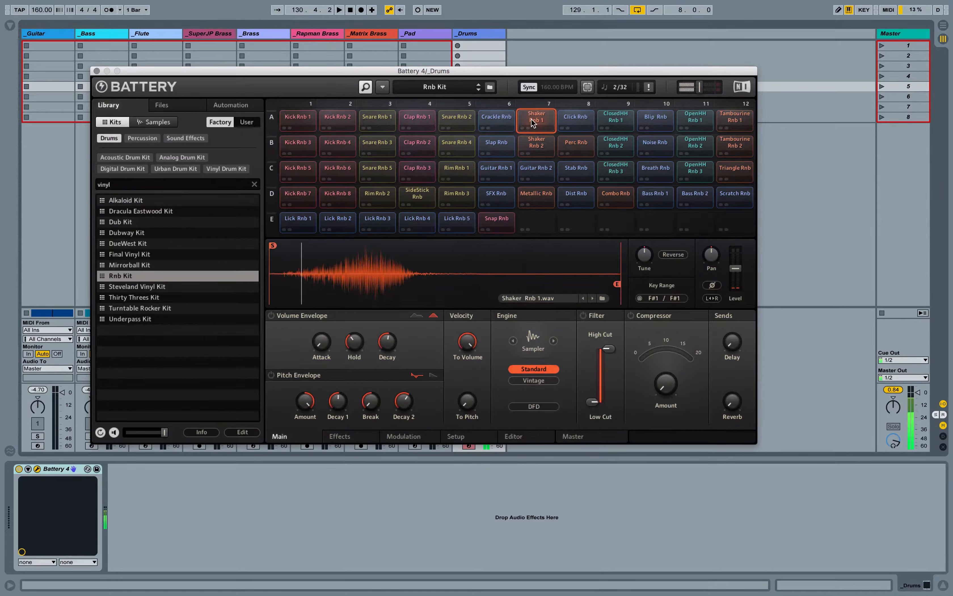
{"action": "right_click", "coordinate": [531, 120]}
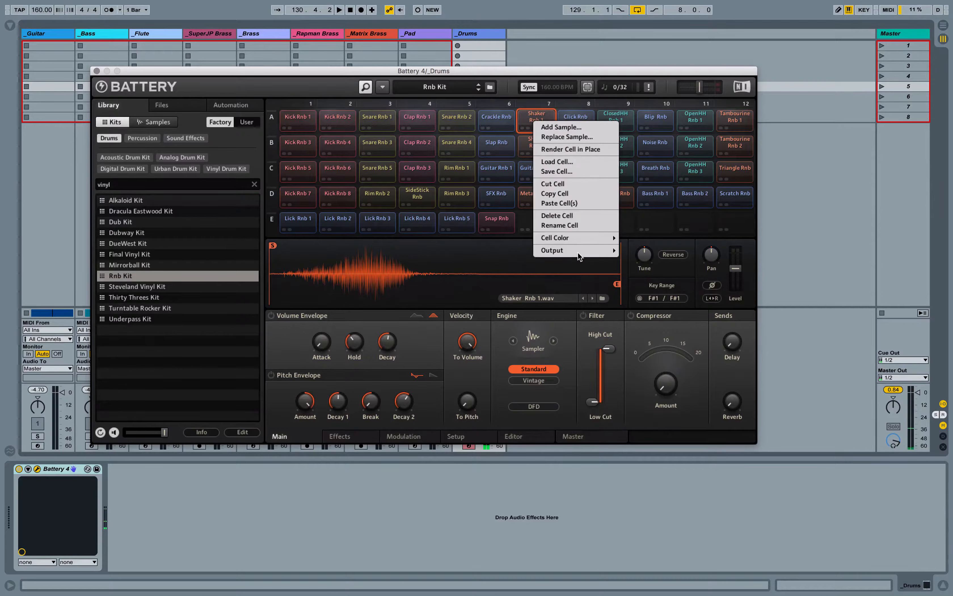
{"action": "mouse_move", "coordinate": [578, 252]}
{"action": "mouse_move", "coordinate": [650, 270]}
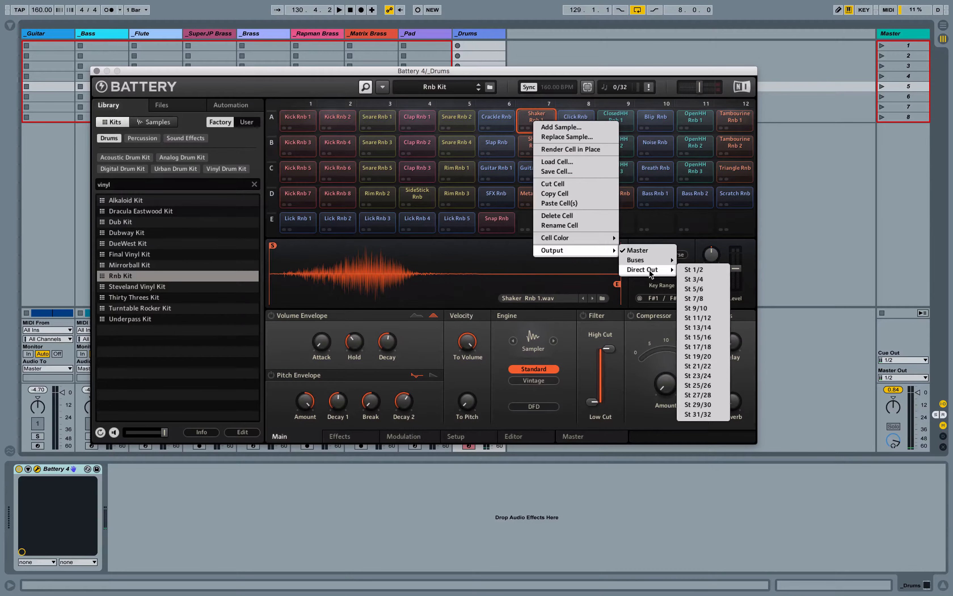
{"action": "left_click", "coordinate": [712, 327]}
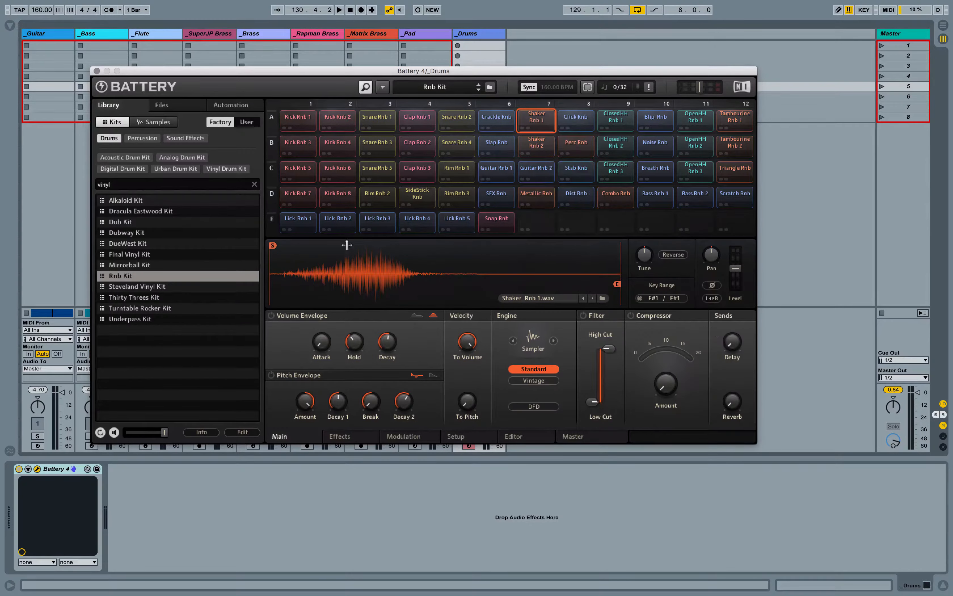
Step: Close the Battery 4 window and play the loop briefly to check what the _Drums track outputs
{"action": "left_click", "coordinate": [95, 71]}
{"action": "key", "text": "space"}
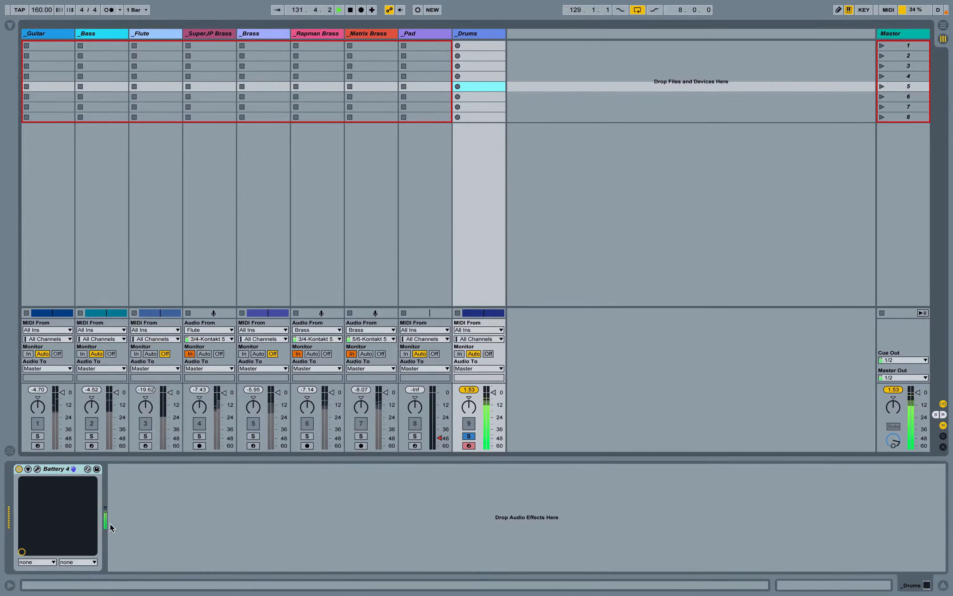
{"action": "key", "text": "space"}
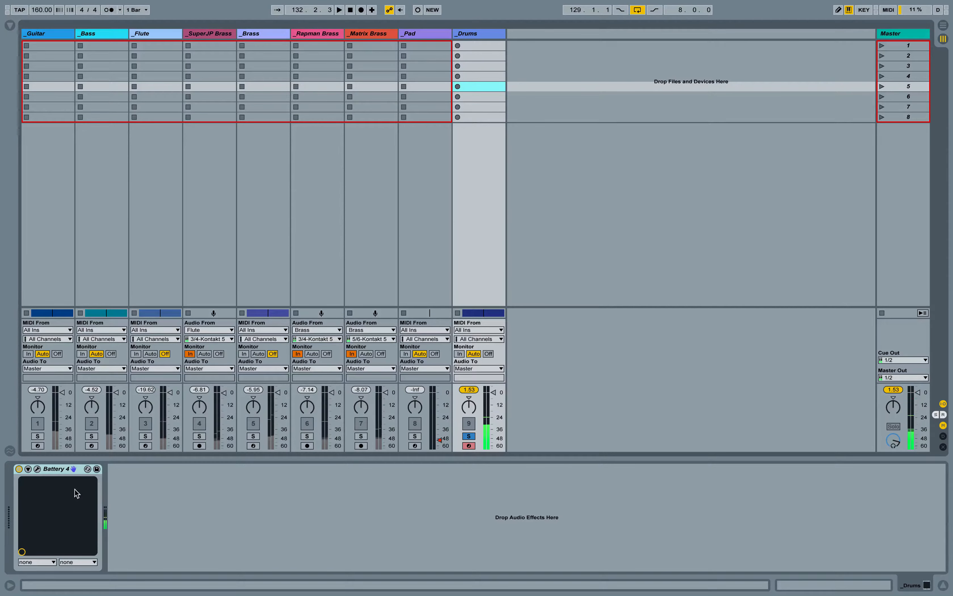
Step: Insert six new audio tracks after the _Drums track
{"action": "left_click", "coordinate": [71, 481]}
{"action": "left_click", "coordinate": [61, 469]}
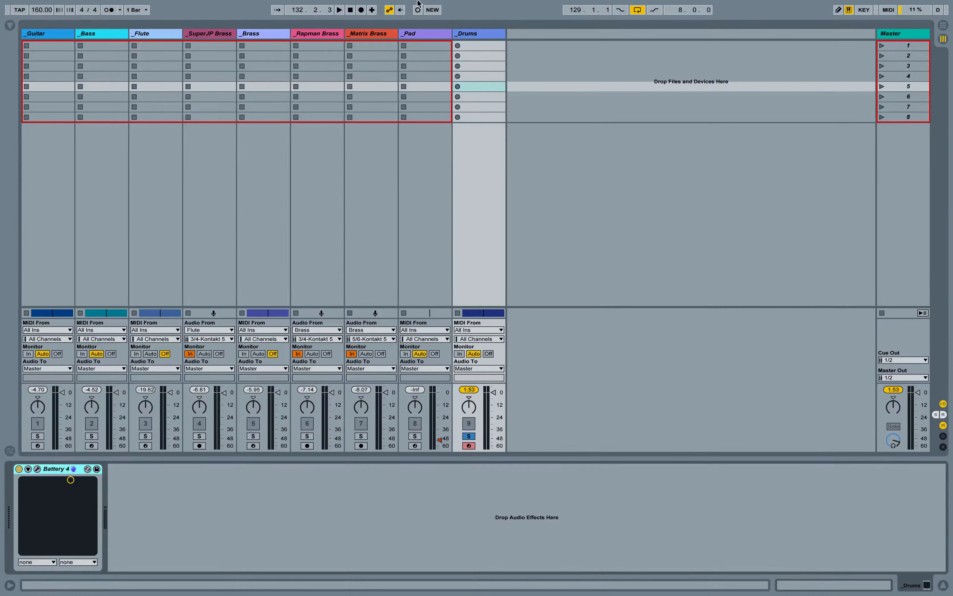
{"action": "left_click", "coordinate": [478, 31]}
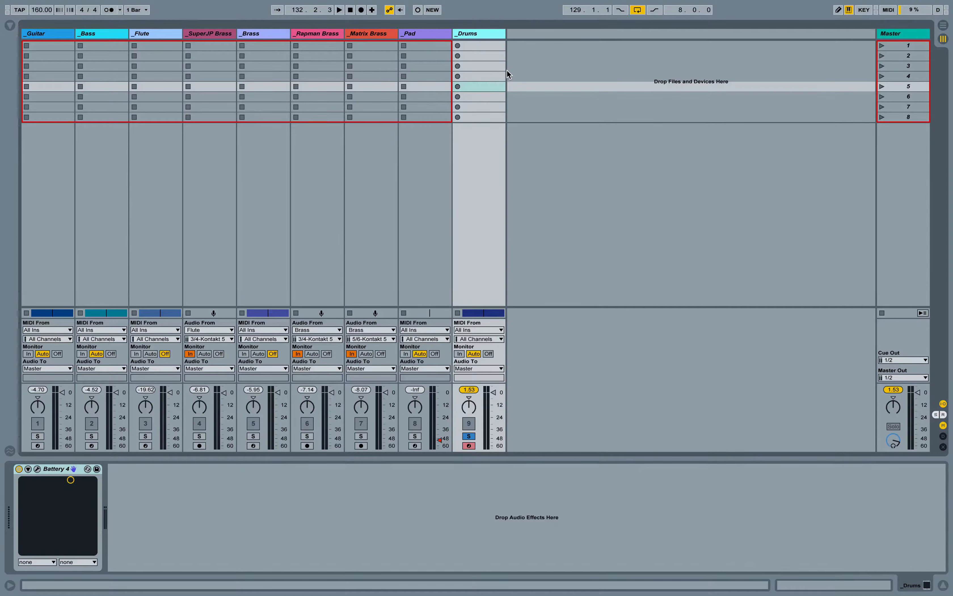
{"action": "key", "text": "ctrl+t"}
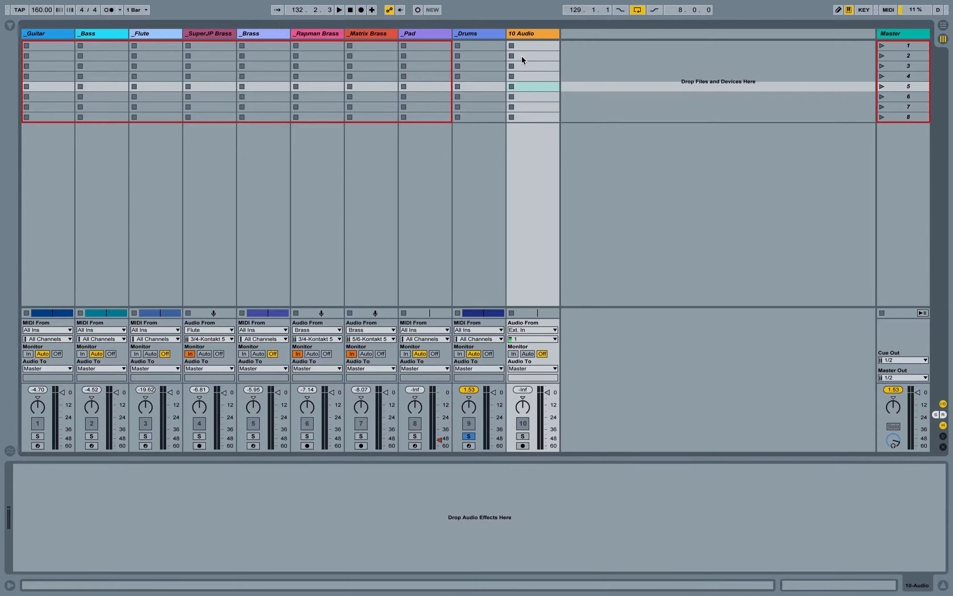
{"action": "key", "text": "ctrl+t"}
{"action": "key", "text": "ctrl+t"}
{"action": "key", "text": "ctrl+t"}
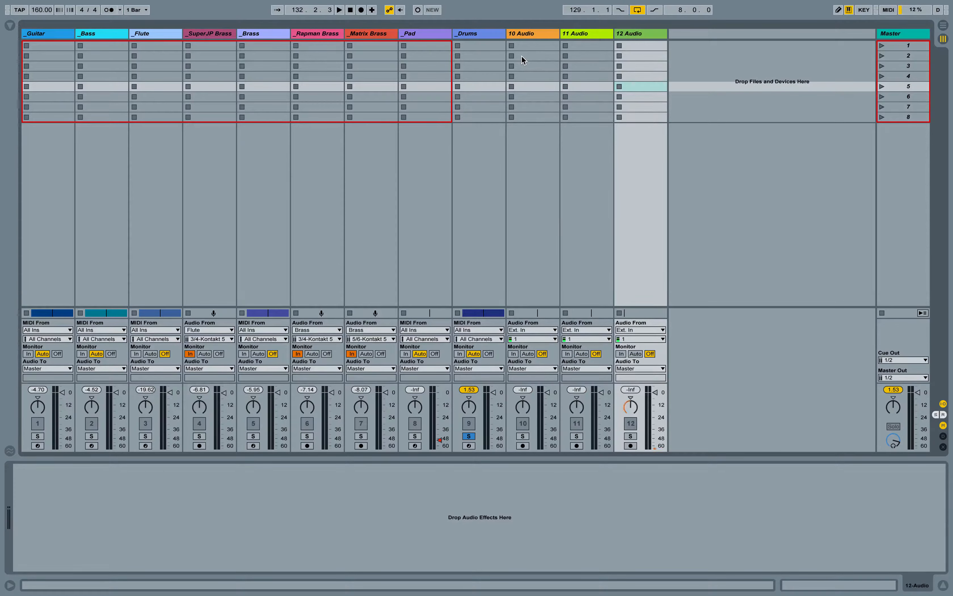
{"action": "key", "text": "ctrl+t"}
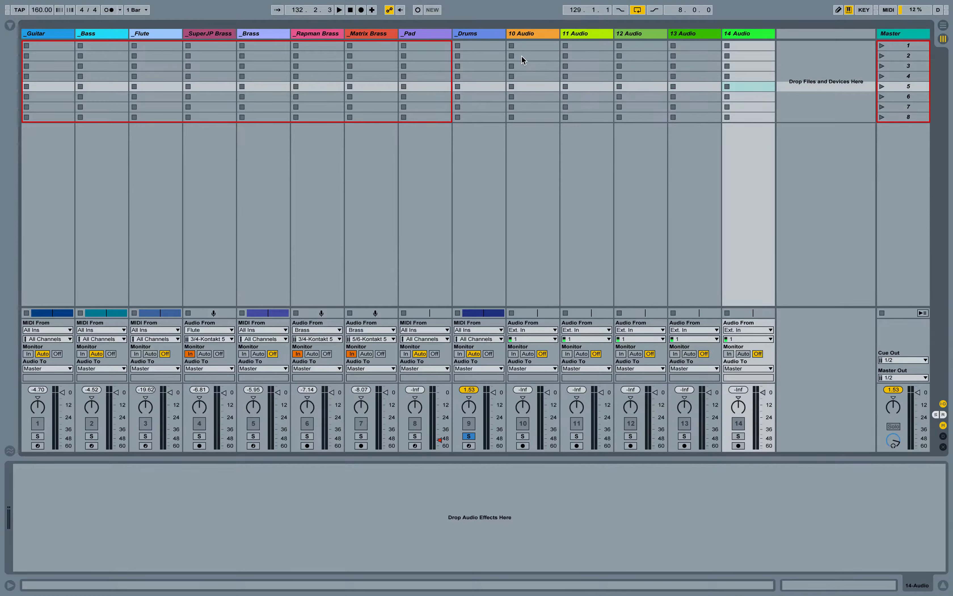
{"action": "key", "text": "ctrl+t"}
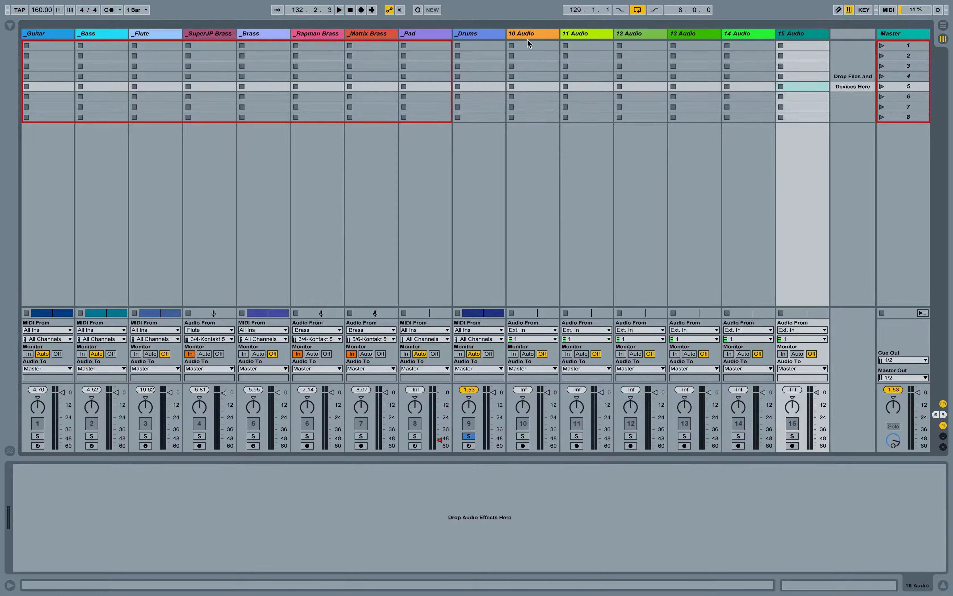
Step: Rename the first three new audio tracks as _Rim, _Snare and _Clap-1
{"action": "left_click", "coordinate": [527, 36]}
{"action": "type", "text": "_Rim"}
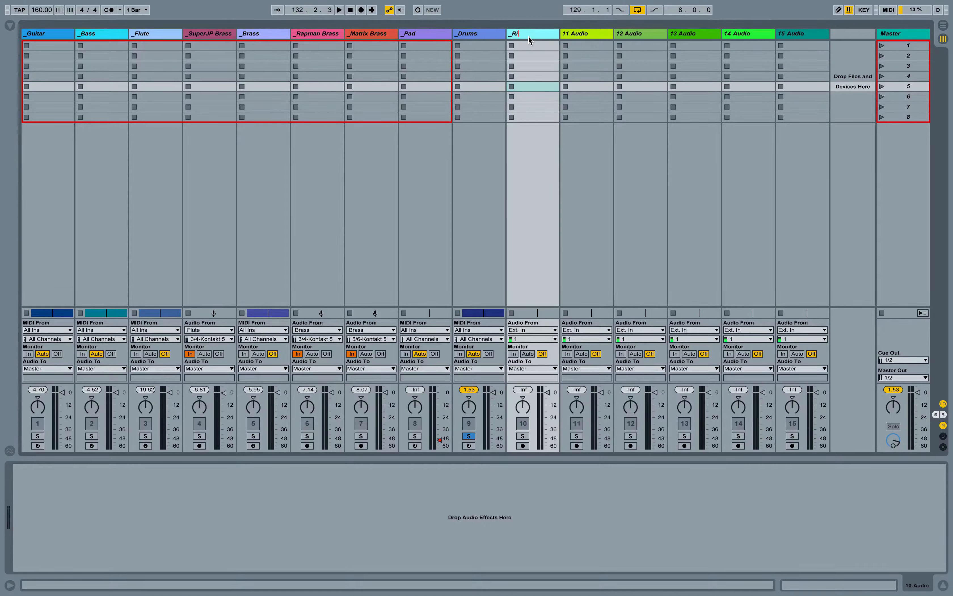
{"action": "key", "text": "Tab"}
{"action": "type", "text": "_Snare"}
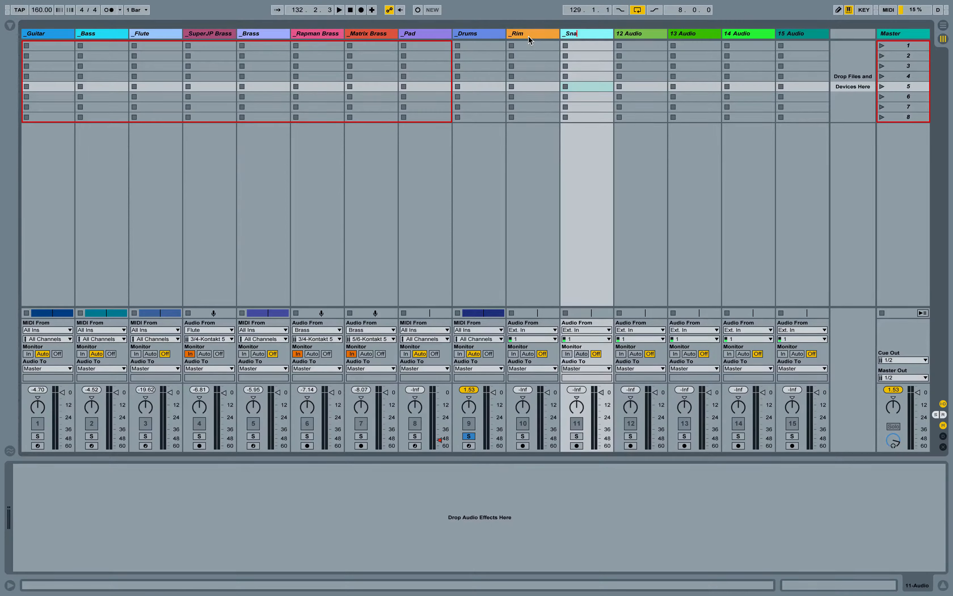
{"action": "key", "text": "Tab"}
{"action": "type", "text": "_Cl"}
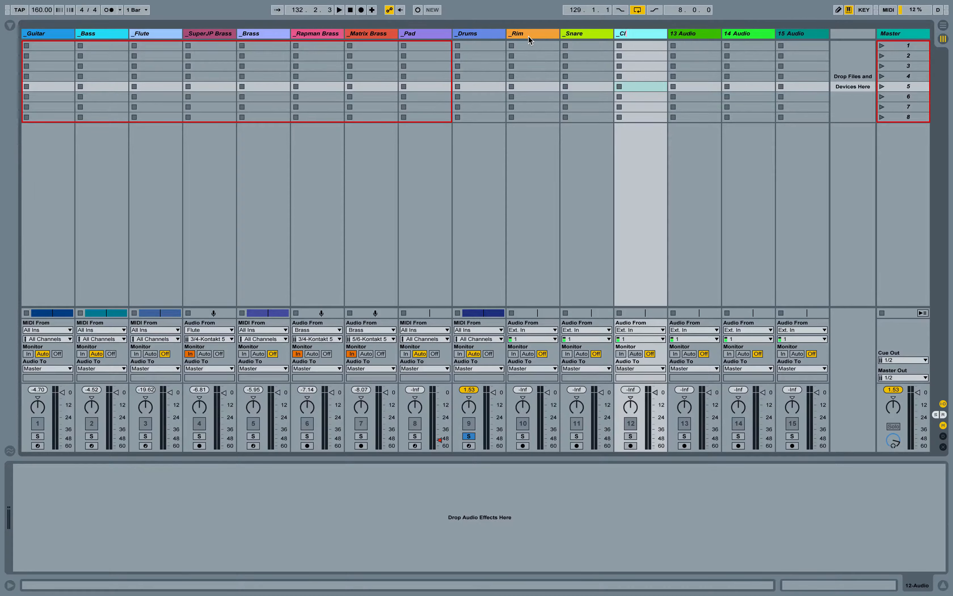
{"action": "type", "text": "ap-1"}
{"action": "key", "text": "Tab"}
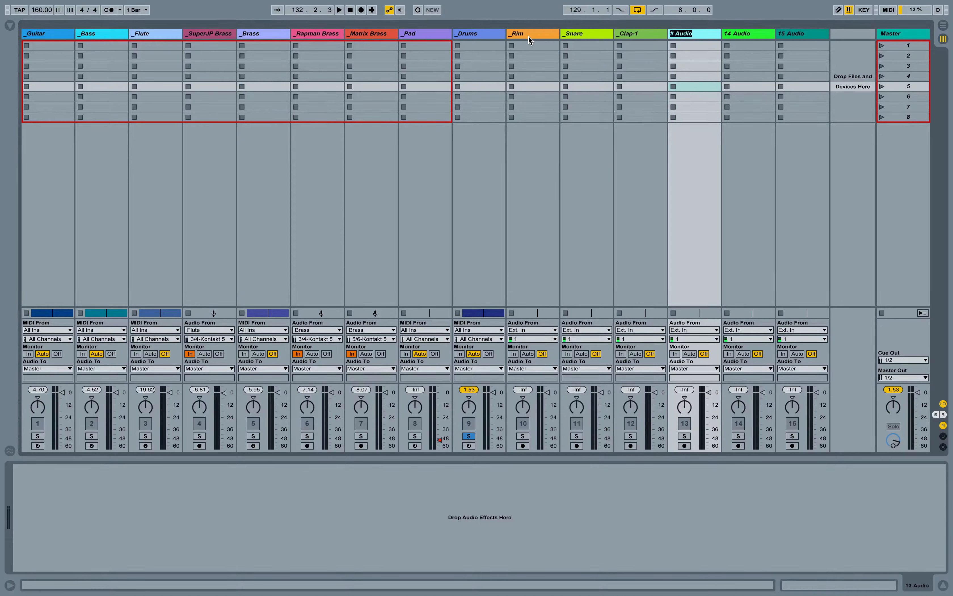
Step: Rename the remaining three new audio tracks as _Clap-2, _Clap-3 and _Shaker
{"action": "type", "text": "_Clap-2"}
{"action": "key", "text": "Tab"}
{"action": "type", "text": "Clap"}
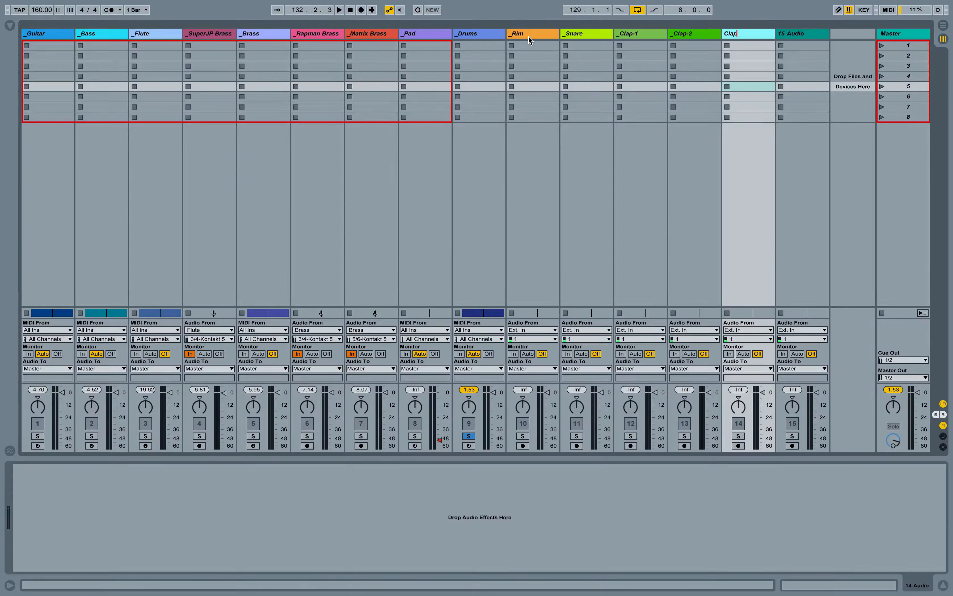
{"action": "type", "text": "-3"}
{"action": "key", "text": "Left"}
{"action": "type", "text": "_"}
{"action": "key", "text": "Tab"}
{"action": "type", "text": "_"}
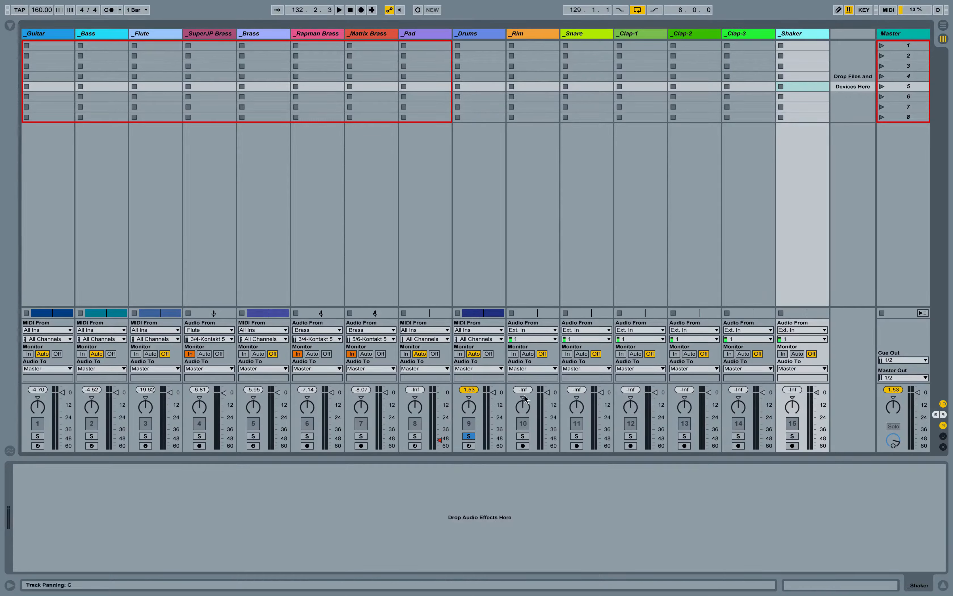
Step: Set the audio input of all six tracks from _Rim to _Shaker to Drums, and select only the _Rim track
{"action": "left_click", "coordinate": [520, 35]}
{"action": "left_click", "coordinate": [802, 37], "text": "shift"}
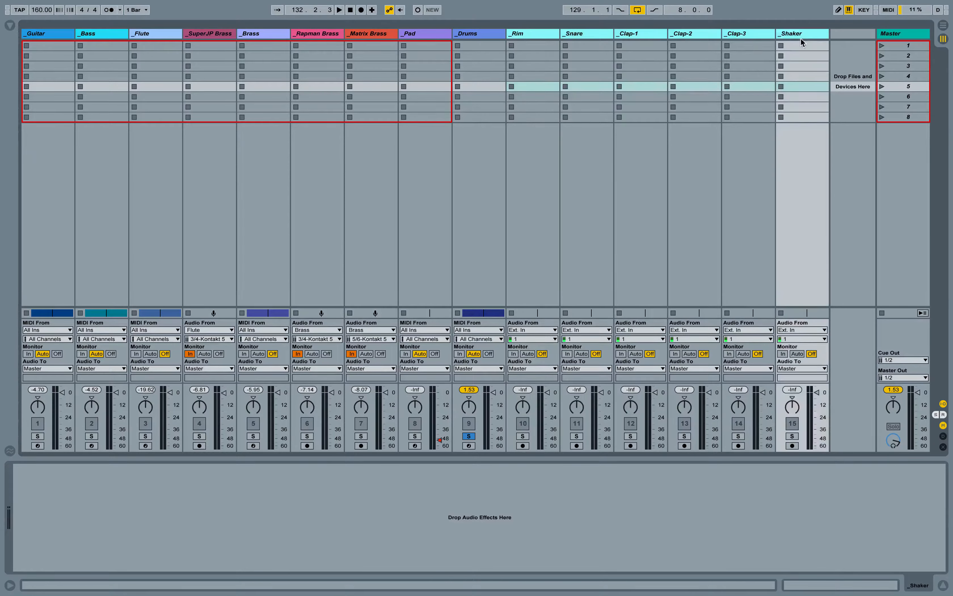
{"action": "left_click", "coordinate": [528, 330]}
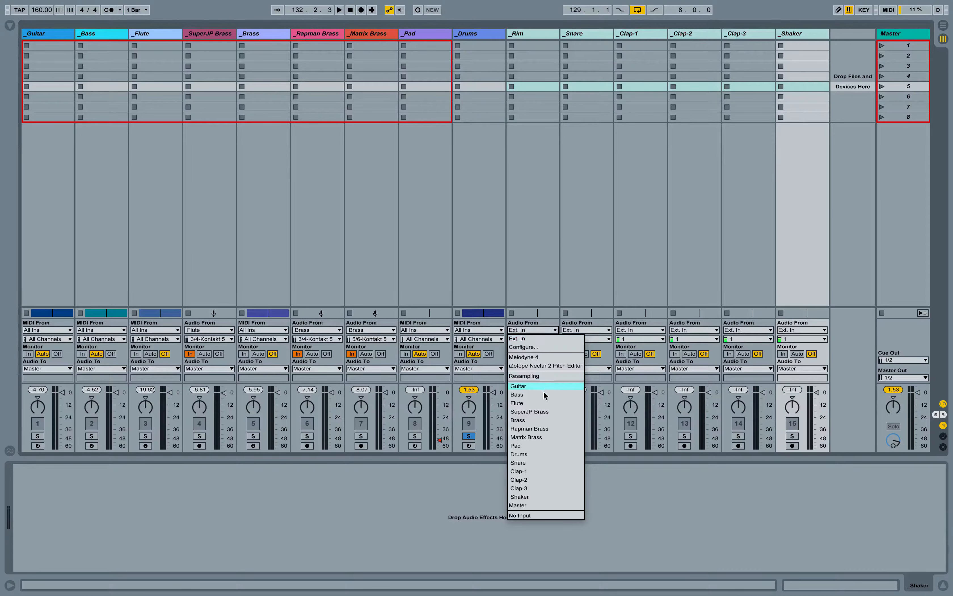
{"action": "left_click", "coordinate": [545, 453]}
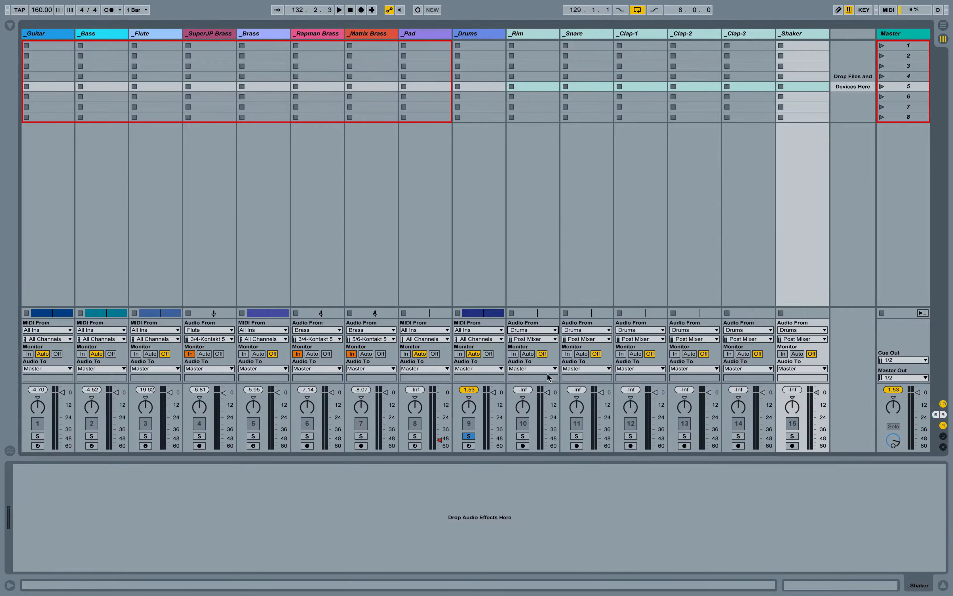
{"action": "left_click", "coordinate": [525, 36]}
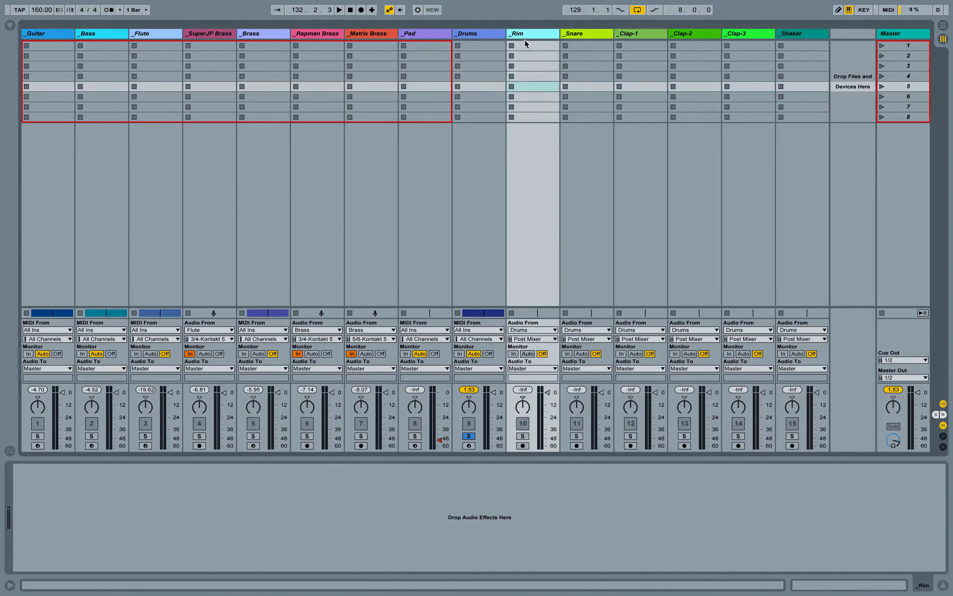
Step: Set the input channels of _Rim, _Snare and _Clap-1 to 3/4-Battery 4, 5/6-Battery 4 and 7/8-Battery 4 respectively
{"action": "left_click", "coordinate": [541, 339]}
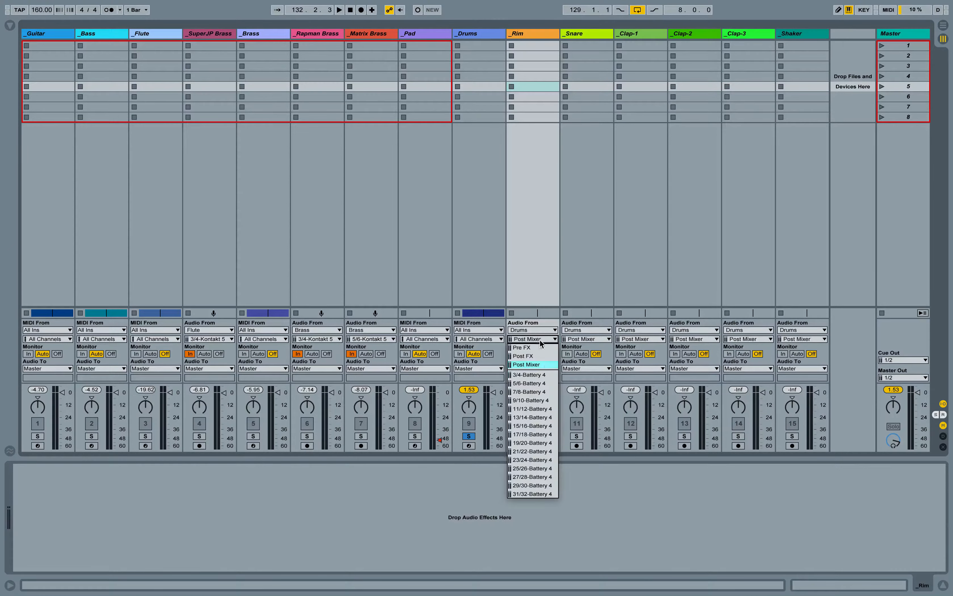
{"action": "left_click", "coordinate": [546, 376]}
{"action": "left_click", "coordinate": [586, 340]}
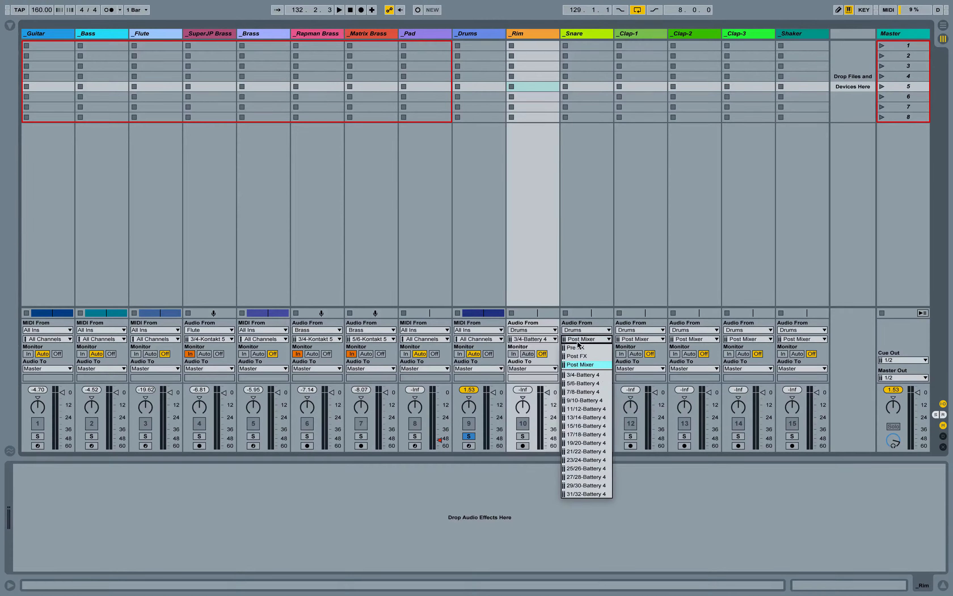
{"action": "left_click", "coordinate": [599, 383]}
{"action": "left_click", "coordinate": [646, 340]}
{"action": "left_click", "coordinate": [648, 392]}
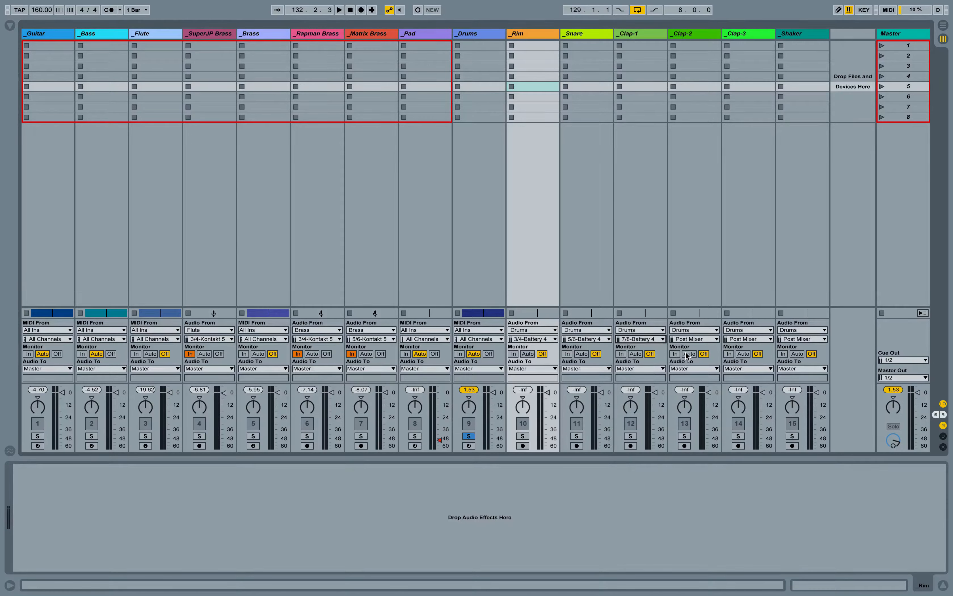
Step: Set the input channels of _Clap-2, _Clap-3 and _Shaker to 9/10-Battery 4, 11/12-Battery 4 and 13/14-Battery 4 respectively
{"action": "left_click", "coordinate": [692, 340]}
{"action": "left_click", "coordinate": [698, 400]}
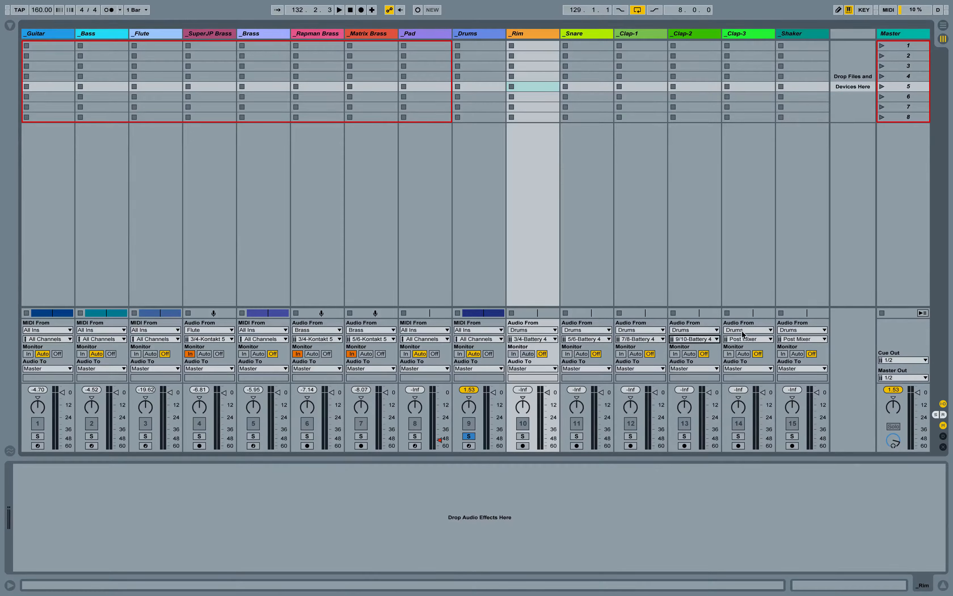
{"action": "left_click", "coordinate": [746, 340]}
{"action": "left_click", "coordinate": [748, 409]}
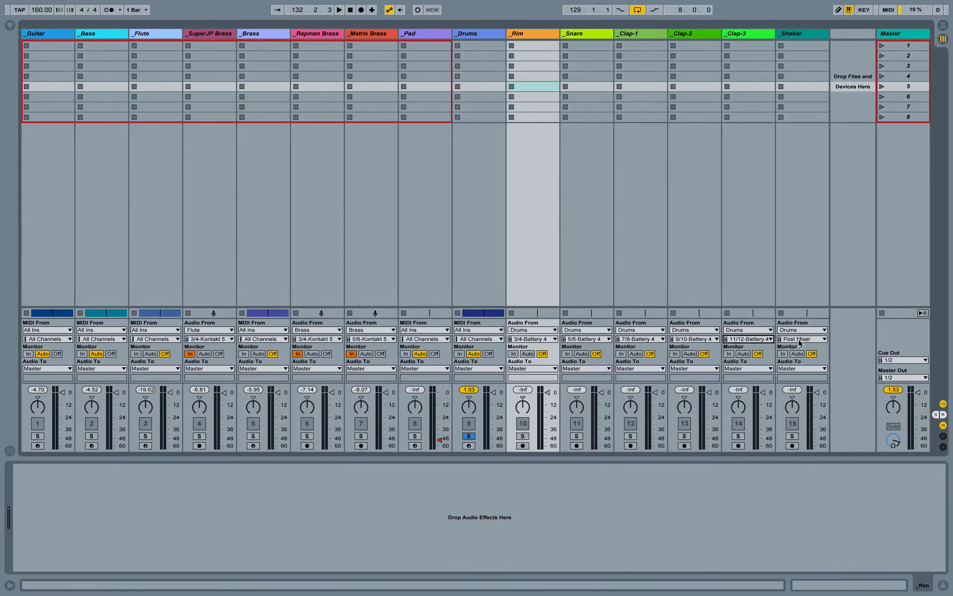
{"action": "left_click", "coordinate": [802, 339]}
{"action": "left_click", "coordinate": [810, 418]}
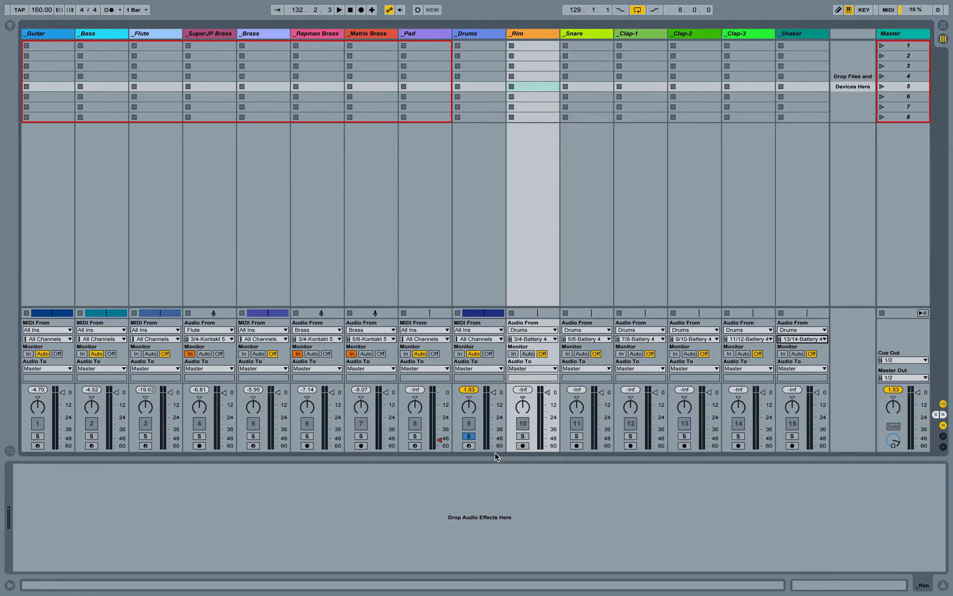
Step: Solo the _Rim track and set monitoring to In on all six tracks from _Rim to _Shaker
{"action": "left_click", "coordinate": [523, 437]}
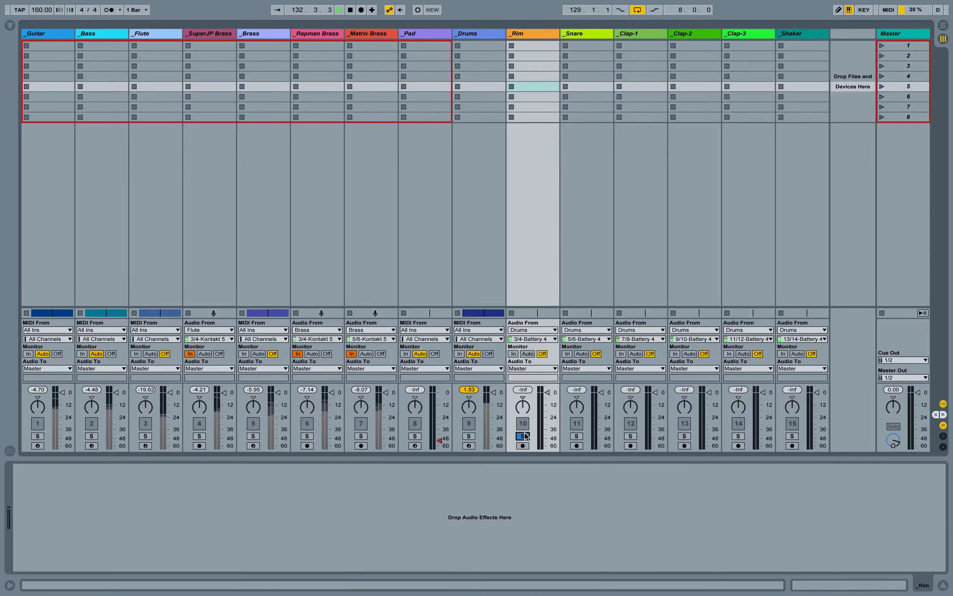
{"action": "left_click", "coordinate": [513, 354]}
{"action": "left_click", "coordinate": [567, 353]}
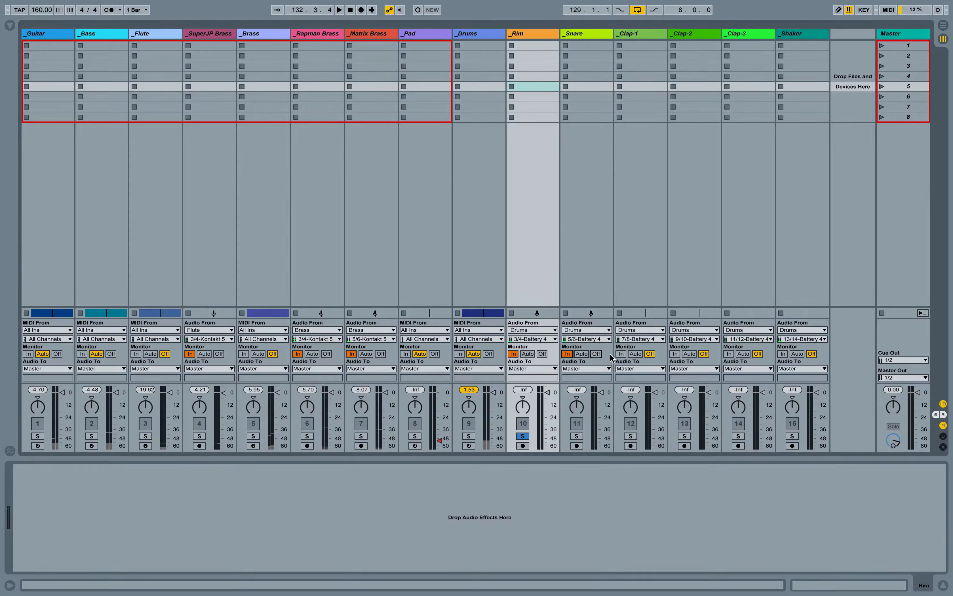
{"action": "left_click", "coordinate": [620, 353]}
{"action": "left_click", "coordinate": [674, 354]}
{"action": "left_click", "coordinate": [729, 354]}
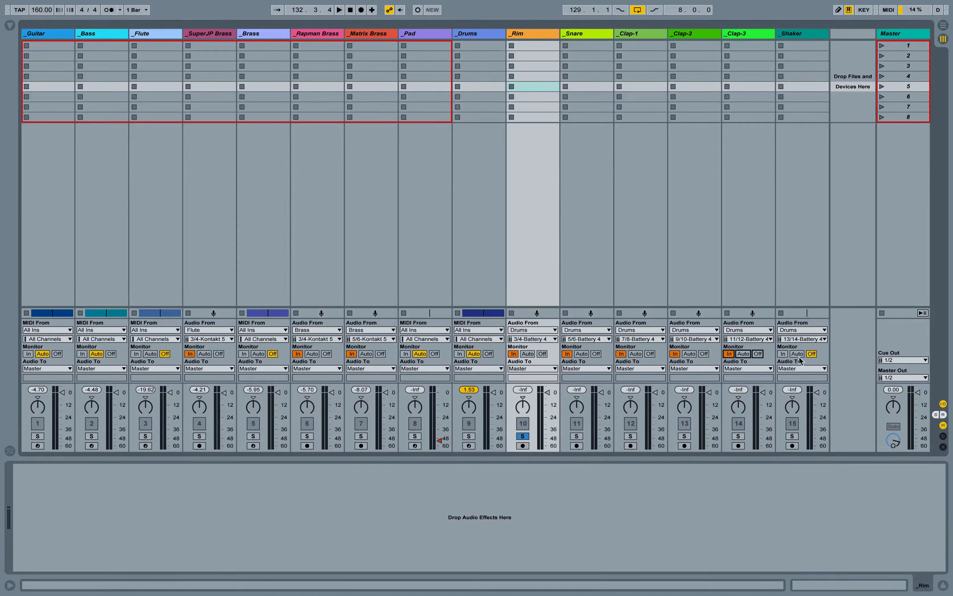
{"action": "left_click", "coordinate": [783, 353]}
Step: Play the song to hear the soloed _Rim, and solo _Snare, _Clap-1, _Clap-2, _Clap-3 and _Shaker one after another
{"action": "key", "text": "space"}
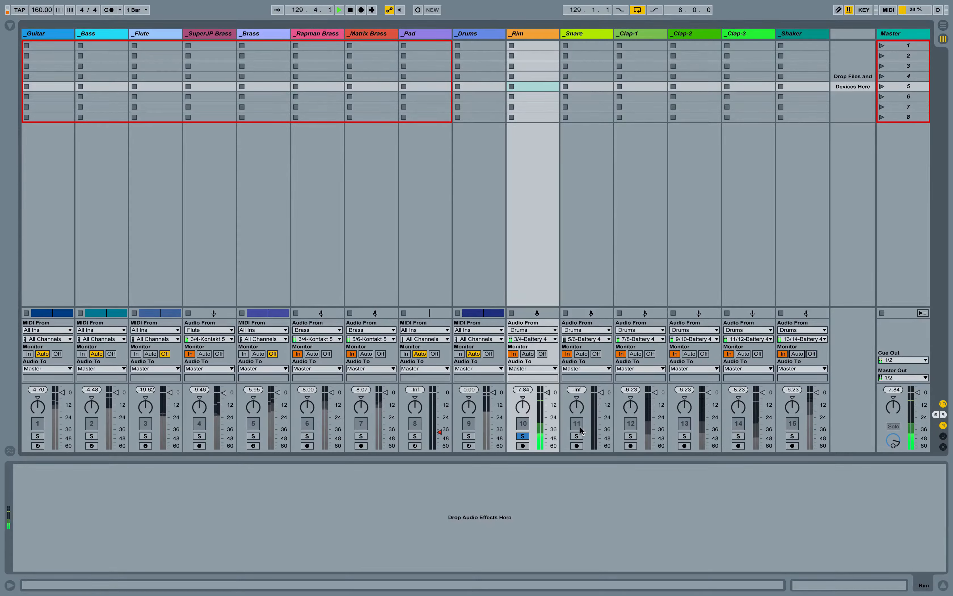
{"action": "left_click", "coordinate": [577, 436]}
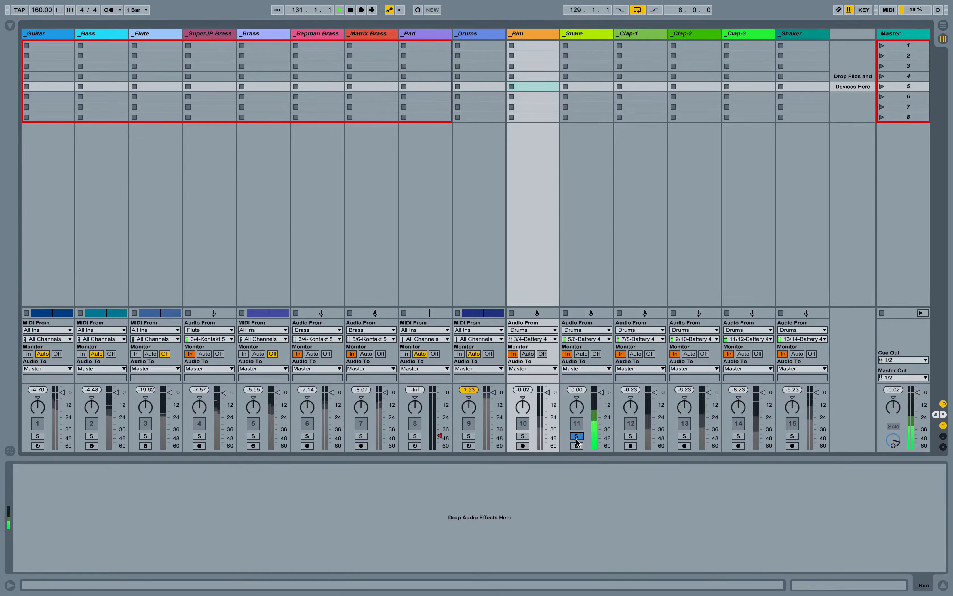
{"action": "left_click", "coordinate": [630, 436]}
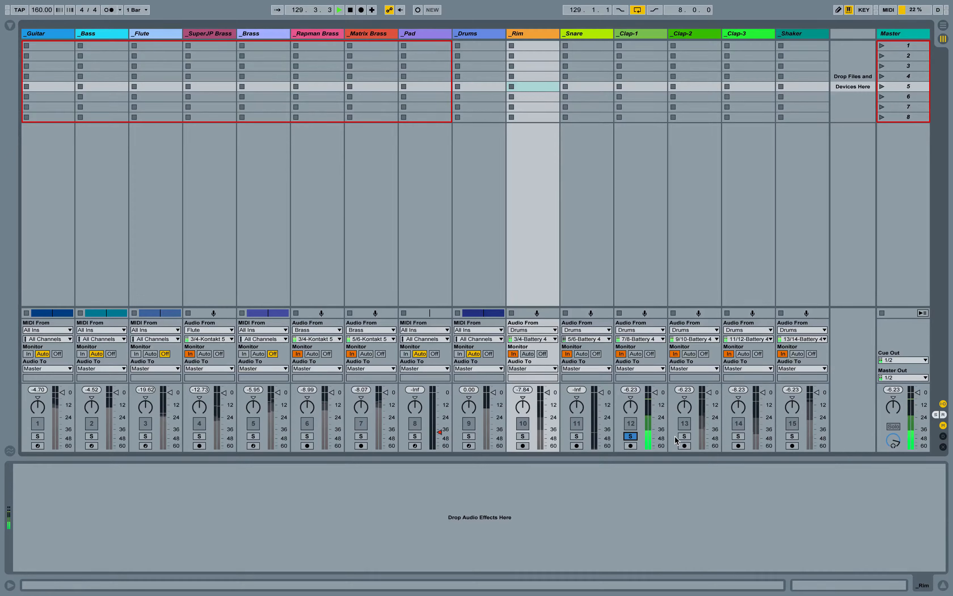
{"action": "left_click", "coordinate": [685, 436]}
{"action": "left_click", "coordinate": [739, 437]}
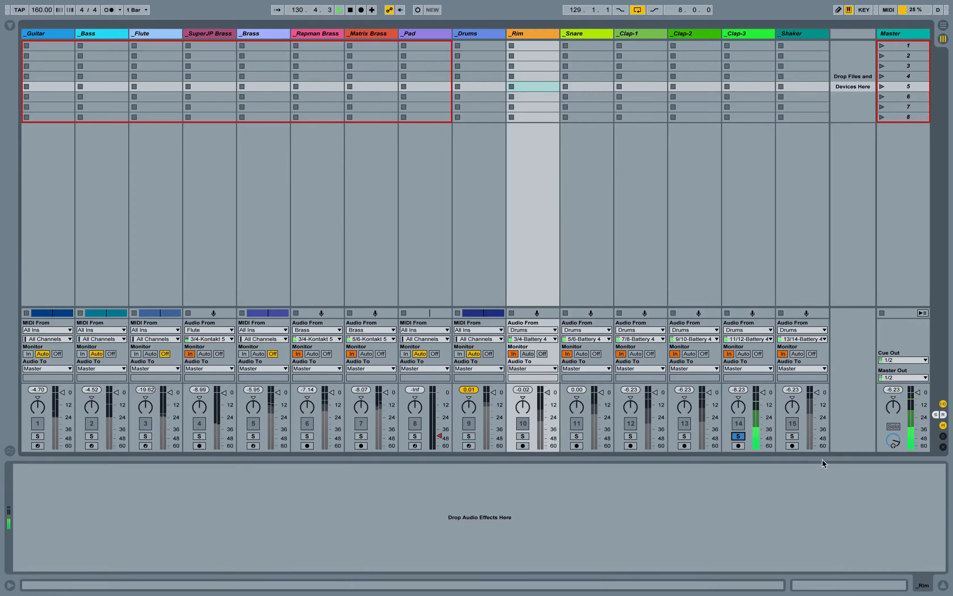
{"action": "left_click", "coordinate": [792, 436]}
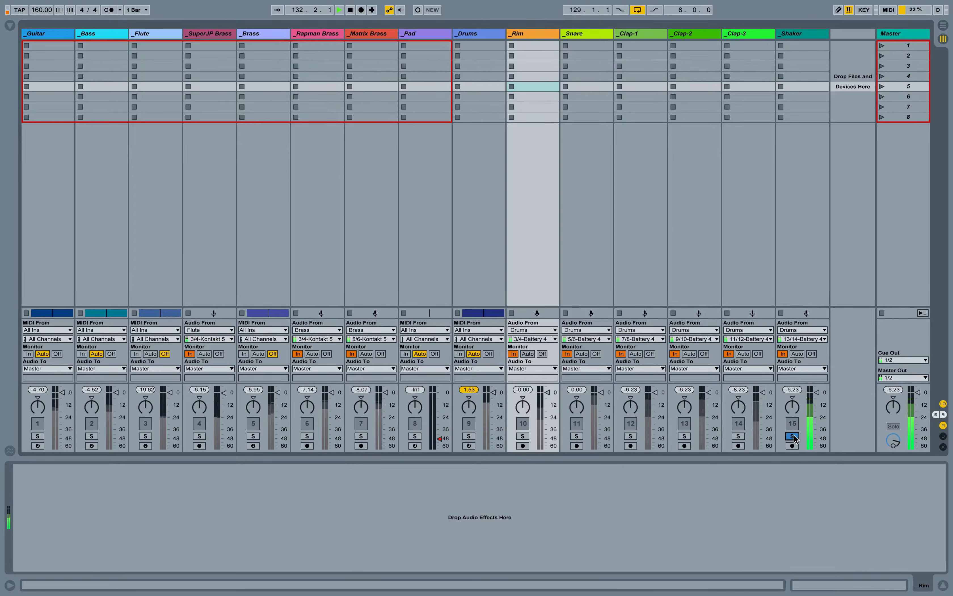
Step: Stop playback and rename the _Drums track as _Kick
{"action": "left_click", "coordinate": [487, 54]}
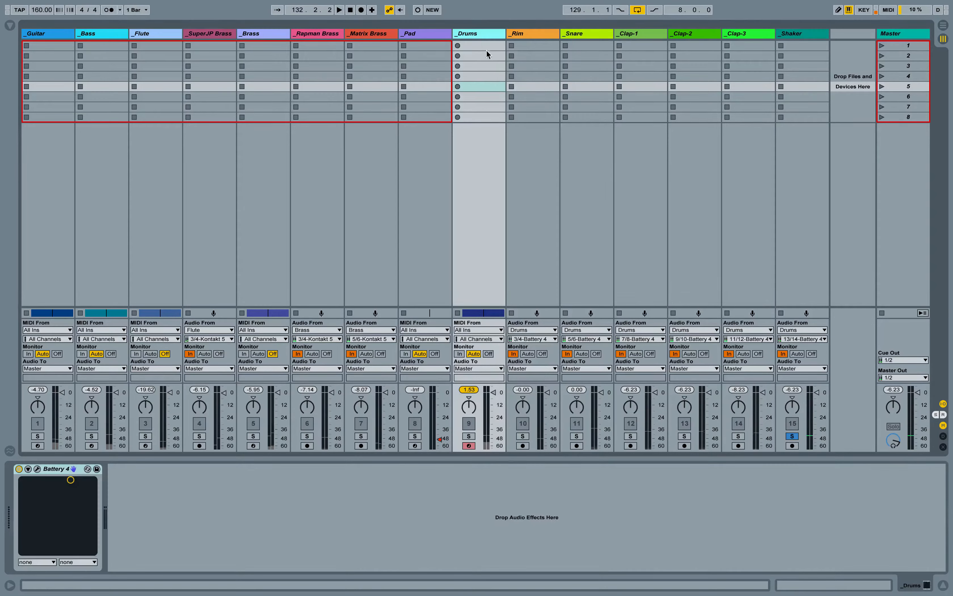
{"action": "key", "text": "super+r"}
{"action": "key", "text": "Right"}
{"action": "key", "text": "BackSpace"}
{"action": "key", "text": "Return"}
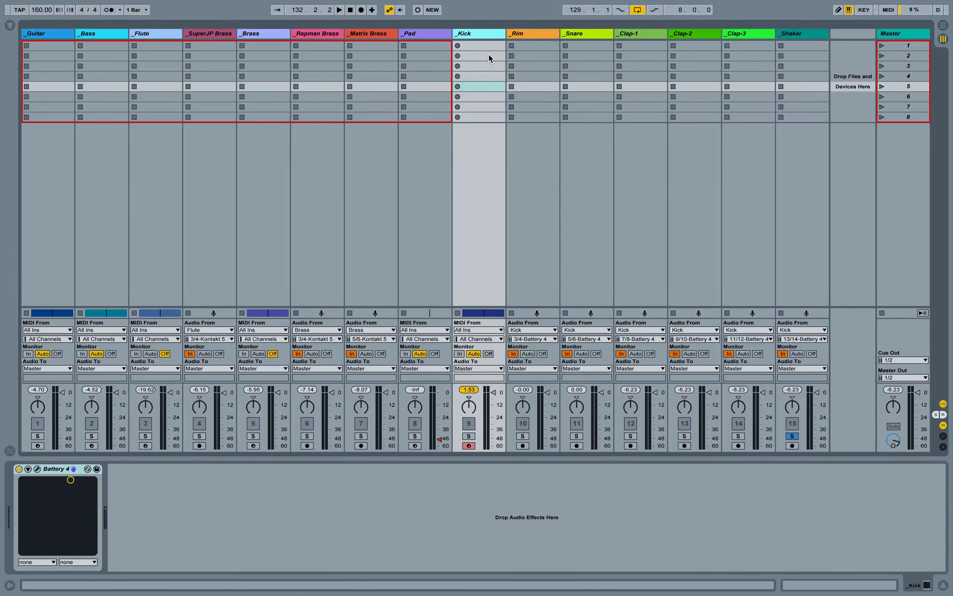
Step: Rename the _Brass track as _Trombone and turn off the solo on _Shaker
{"action": "left_click", "coordinate": [280, 43]}
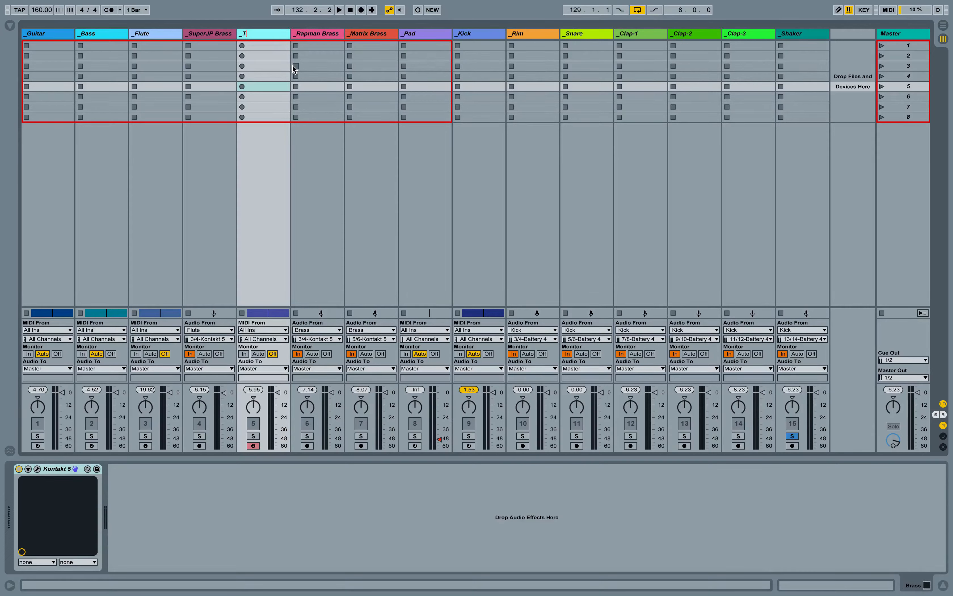
{"action": "key", "text": "Return"}
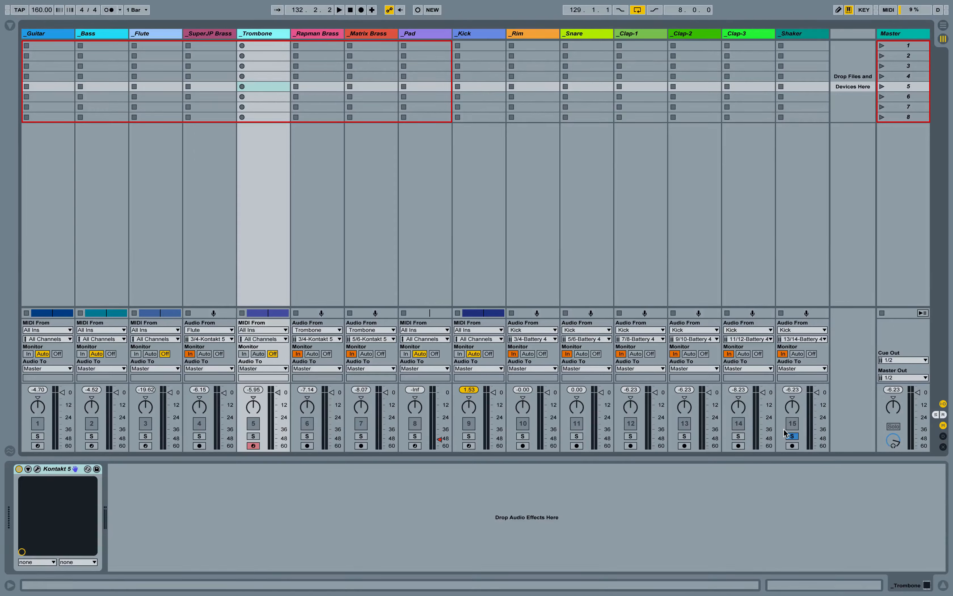
{"action": "left_click", "coordinate": [792, 436]}
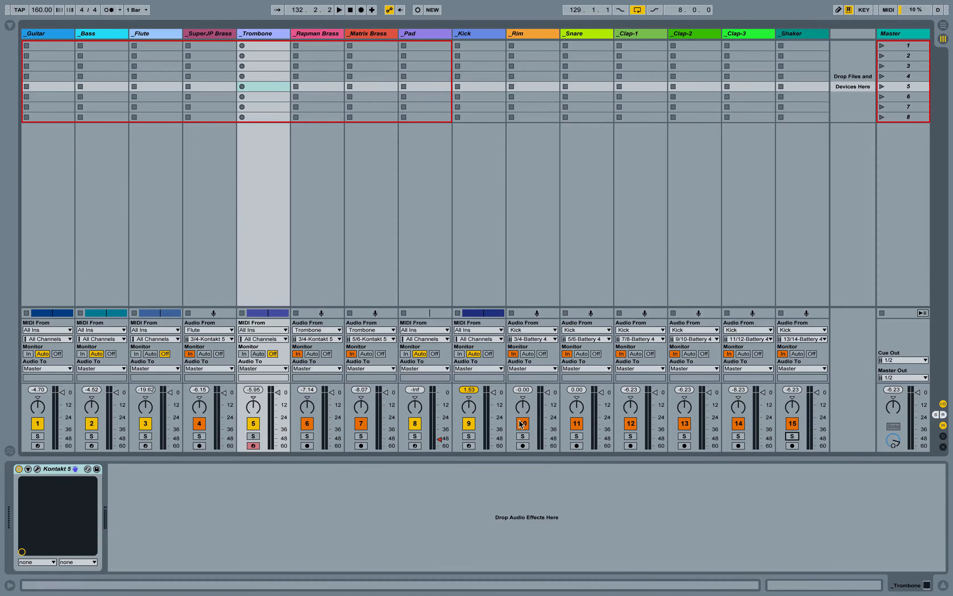